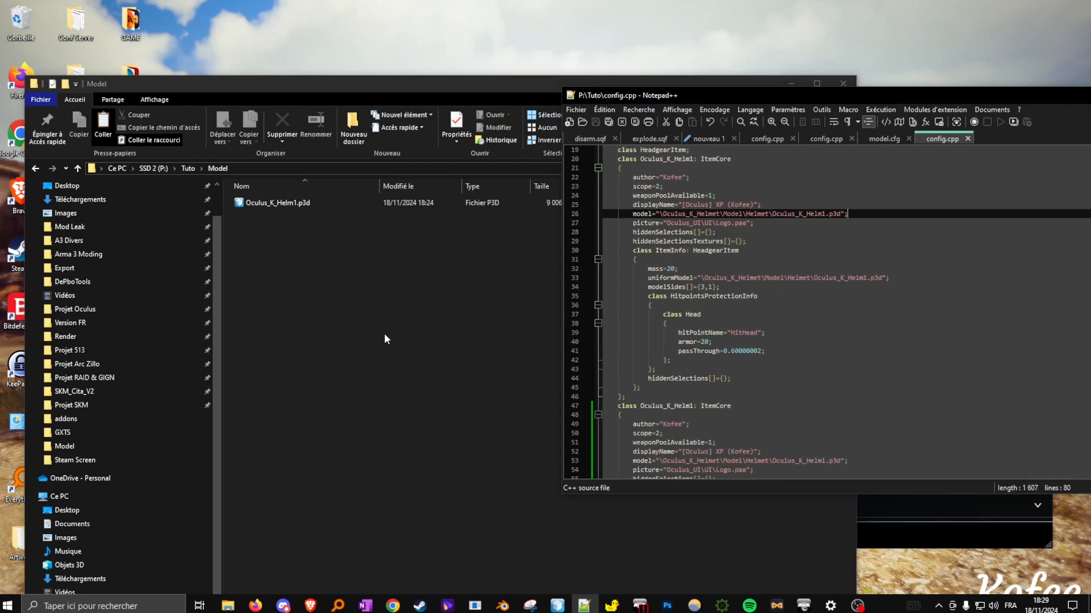
Step: Delete the hiddenSelections line at the end of the first helmet class's ItemInfo block in config.cpp and save the file
click(401, 326)
click(917, 287)
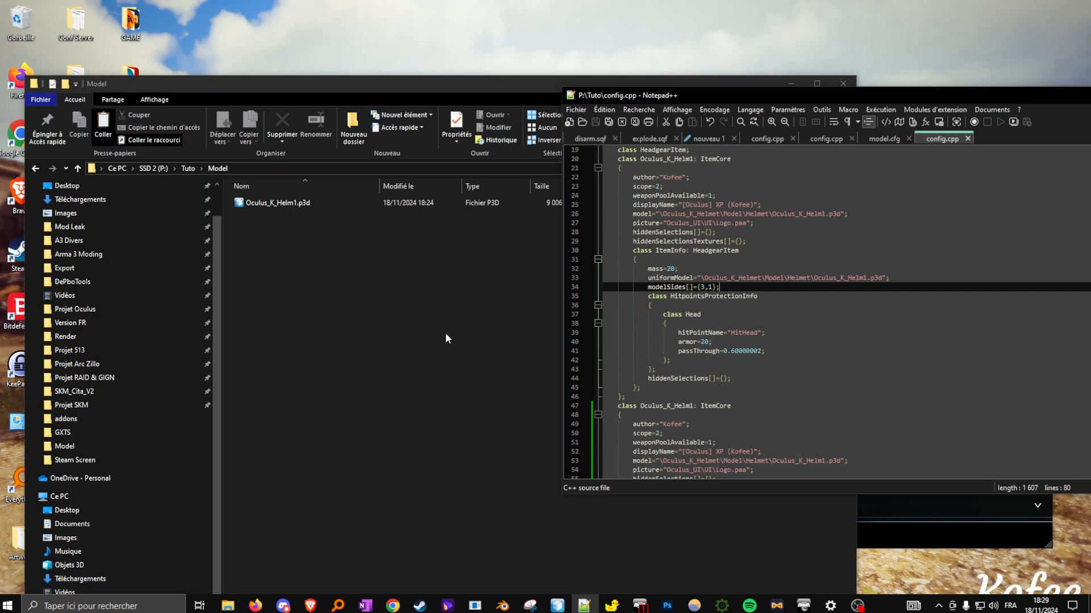
click(680, 383)
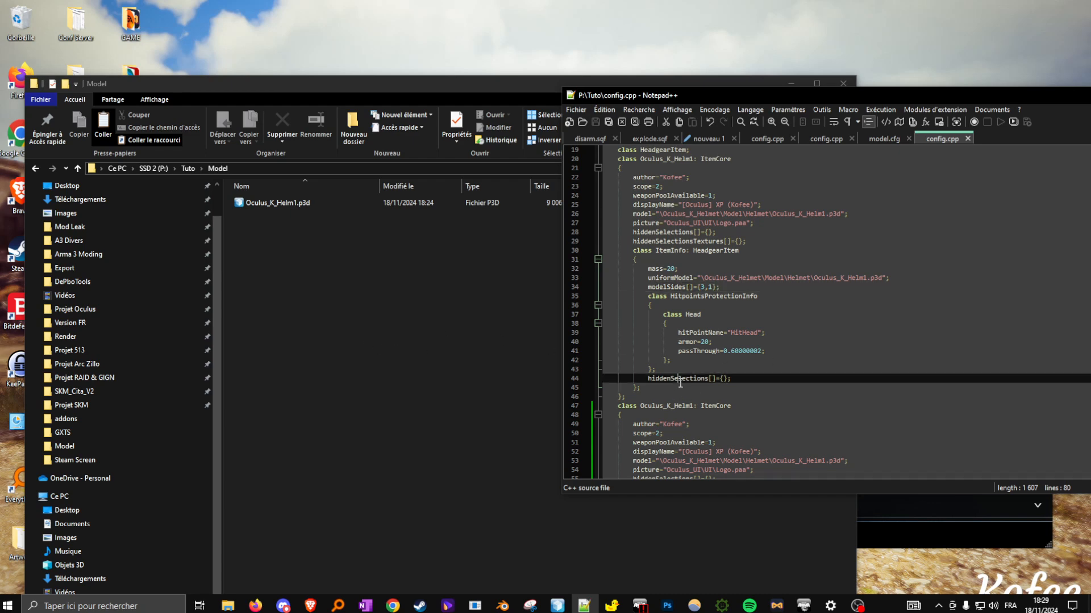
key(End)
key(shift+Home)
key(Delete)
key(BackSpace)
key(ctrl+s)
Step: Open Oculus_K_Helm1.p3d from the Model folder in Object Builder and maximize its window
drag(705, 98, 524, 412)
click(288, 264)
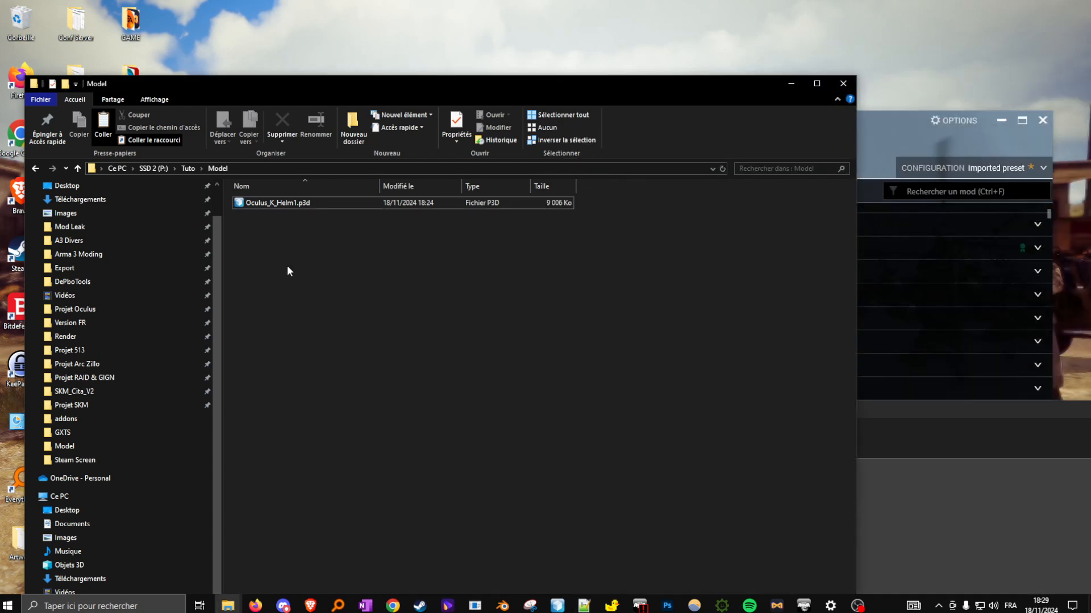
double_click(314, 204)
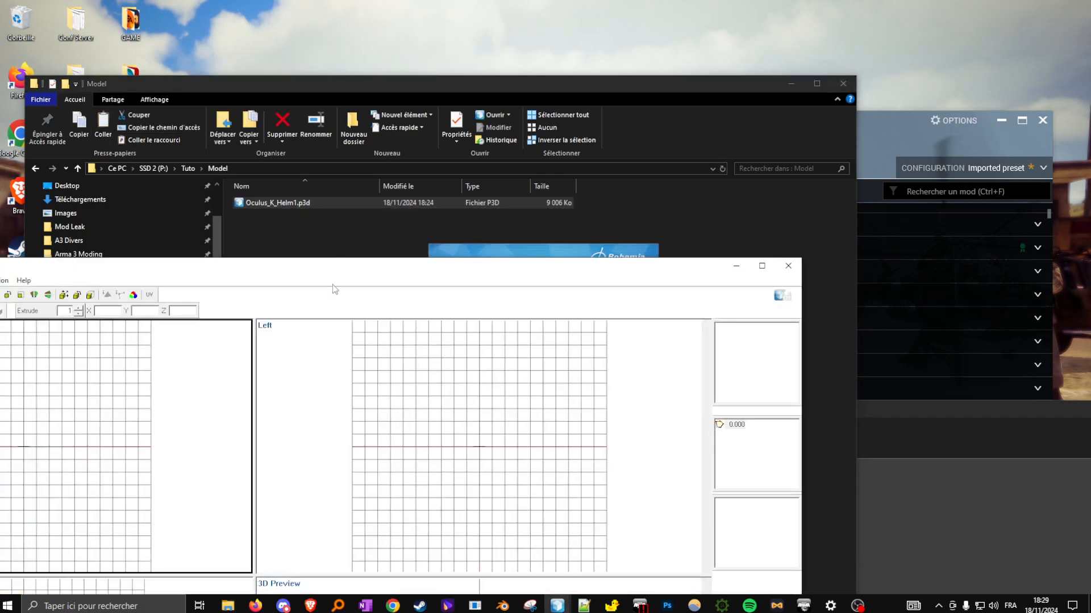
double_click(341, 272)
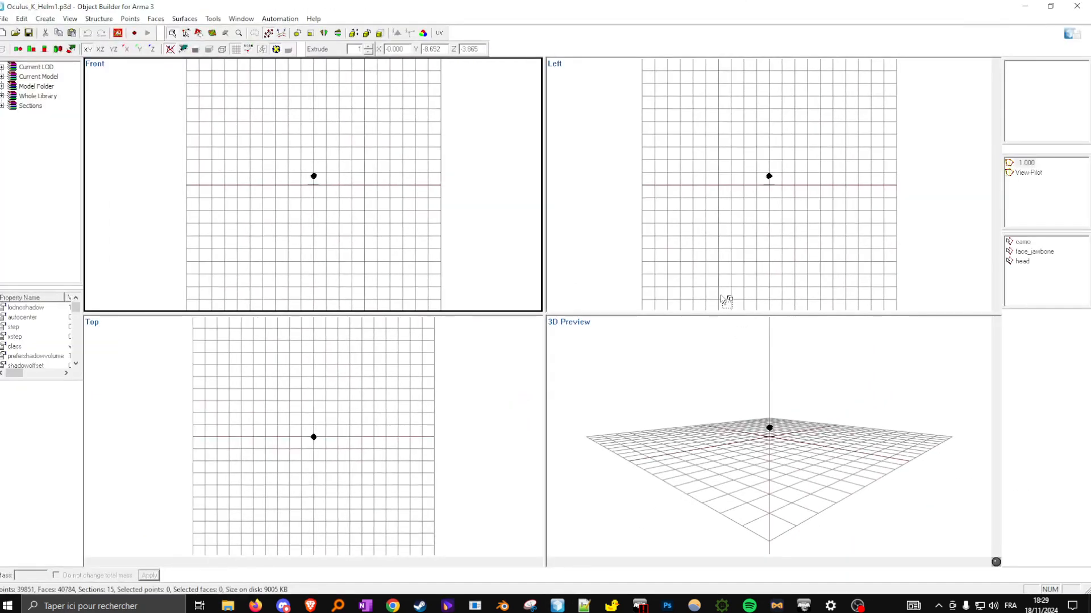
Step: Review the full list of Object Builder configuration options and close it without changing any setting
click(4, 19)
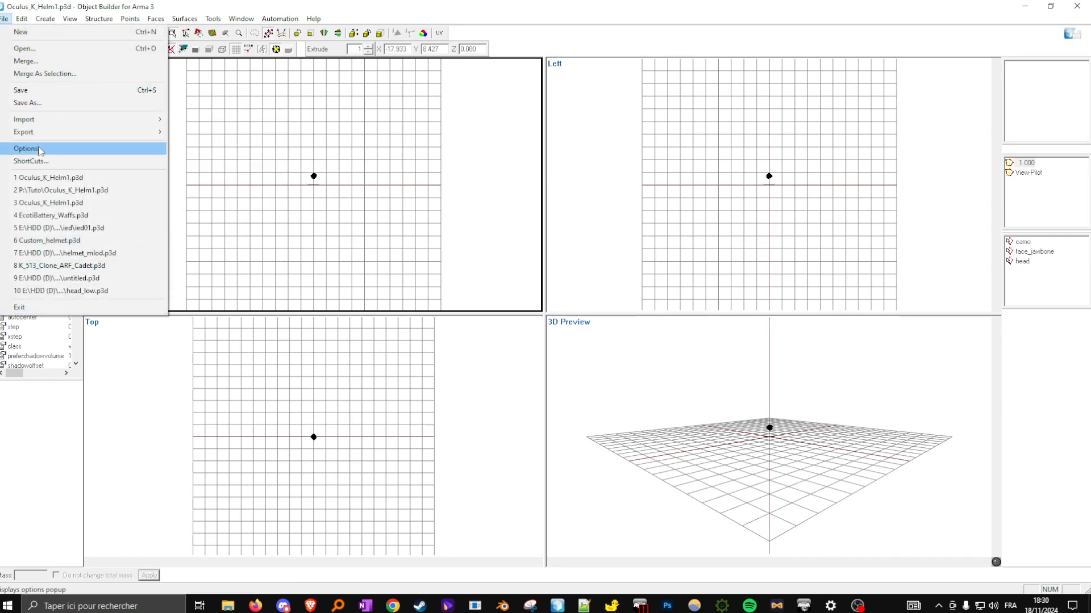
click(40, 149)
drag(653, 372, 977, 516)
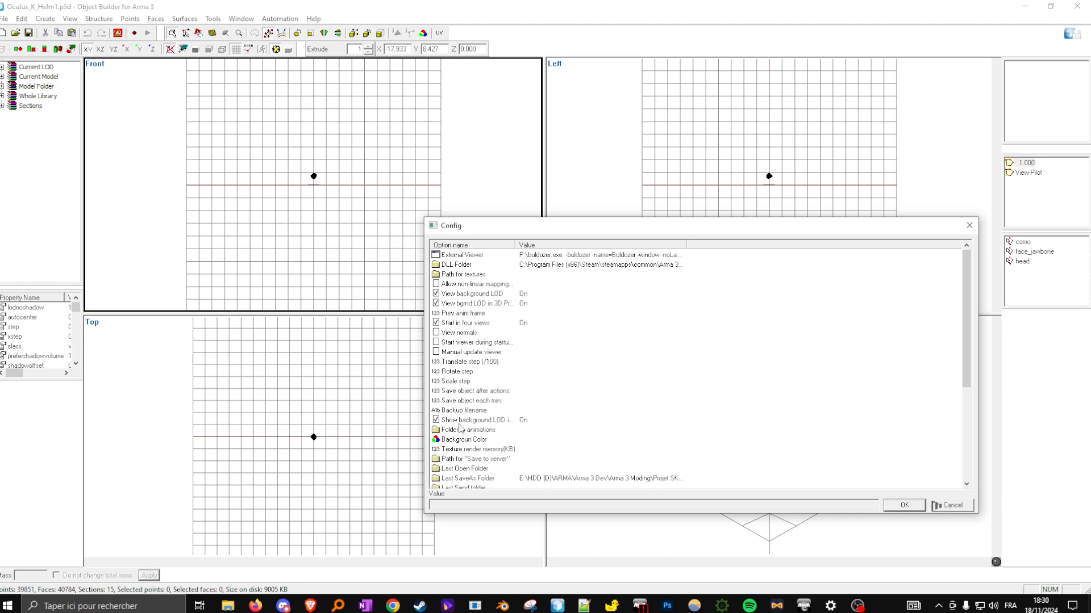
scroll(561, 421, down, 5)
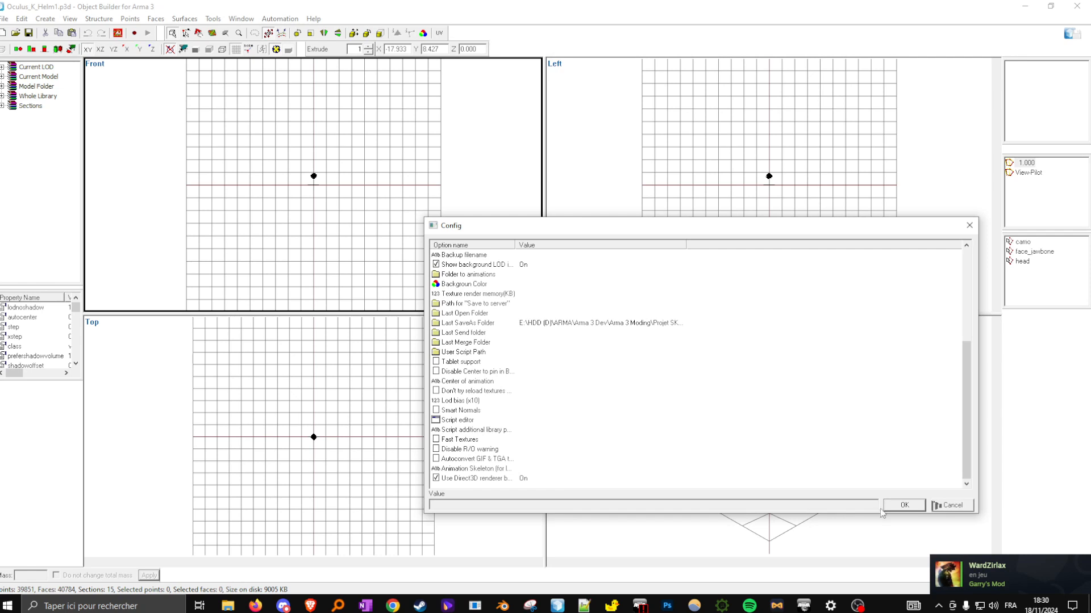
click(903, 507)
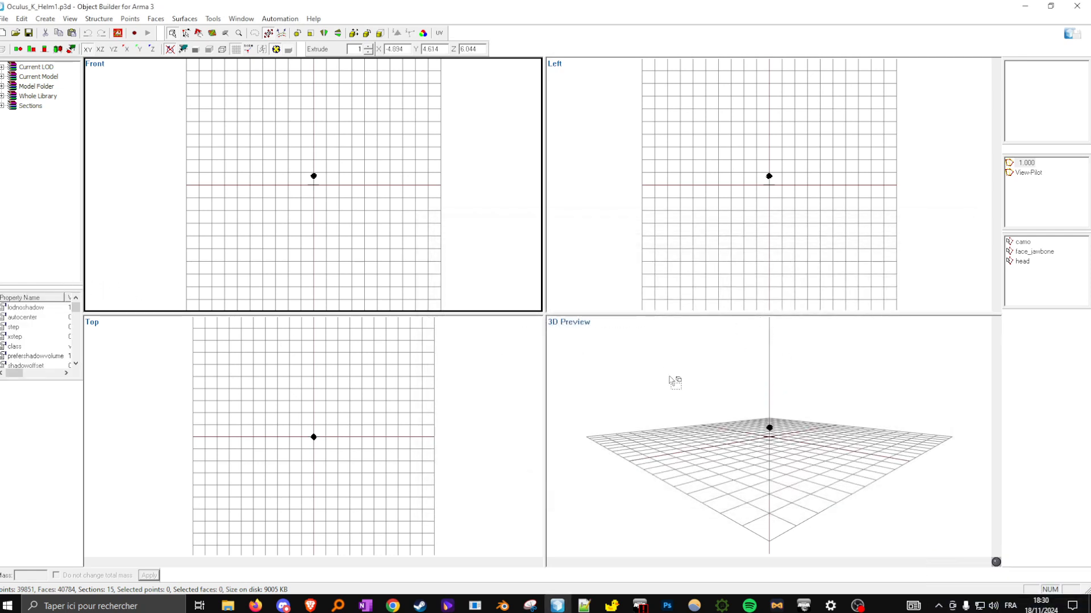
Step: Examine the helmet from several sides in the 3D preview with its faces shaded
scroll(801, 424, up, 3)
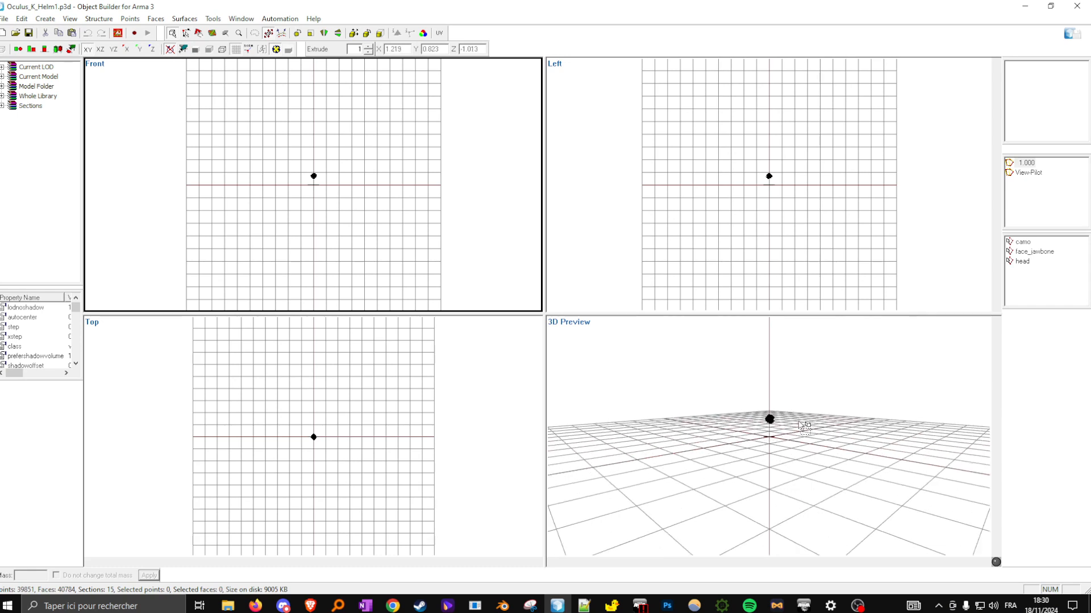
mouse_move(797, 429)
middle_down()
mouse_move(797, 447)
mouse_move(780, 435)
middle_up()
scroll(754, 420, up, 2)
scroll(752, 422, up, 3)
middle_drag(740, 405, 751, 420)
scroll(751, 421, up, 6)
middle_drag(707, 330, 749, 415)
right_drag(755, 420, 828, 399)
click(200, 50)
right_drag(767, 425, 675, 432)
right_drag(901, 450, 878, 437)
scroll(875, 437, up, 5)
scroll(876, 438, down, 6)
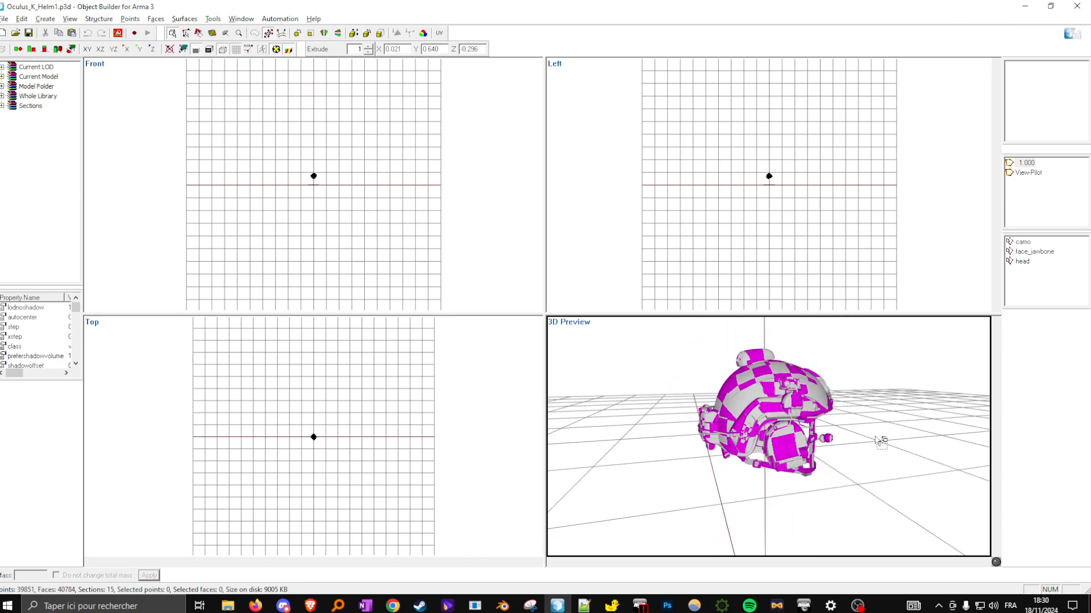
right_drag(881, 441, 841, 431)
scroll(845, 437, up, 3)
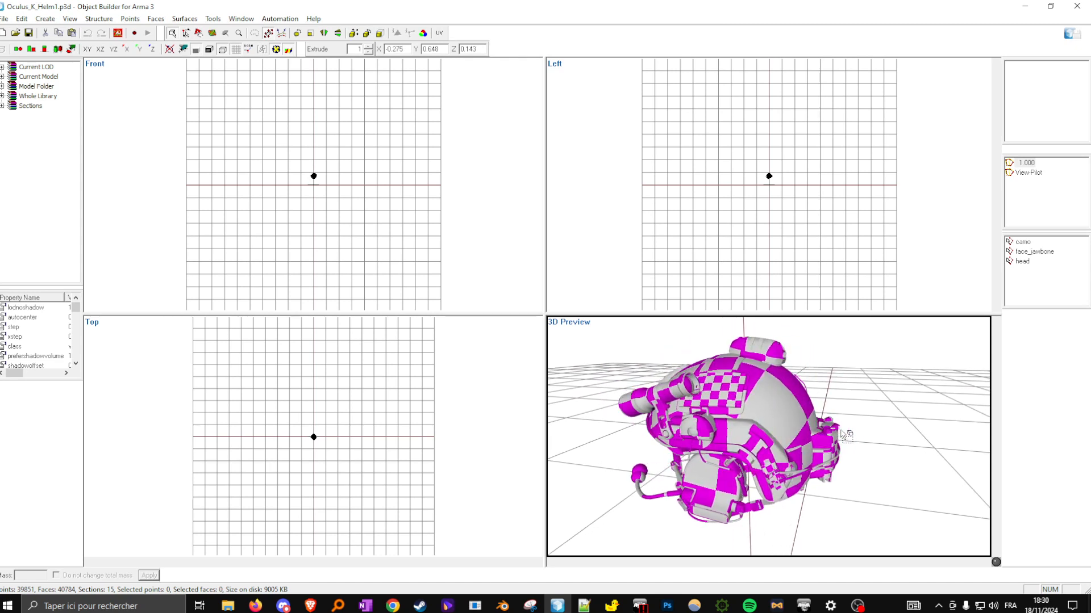
Step: Select the velcro areas and the helmet shell in the 3D preview, clear the selection, and inspect the side patch
click(729, 405)
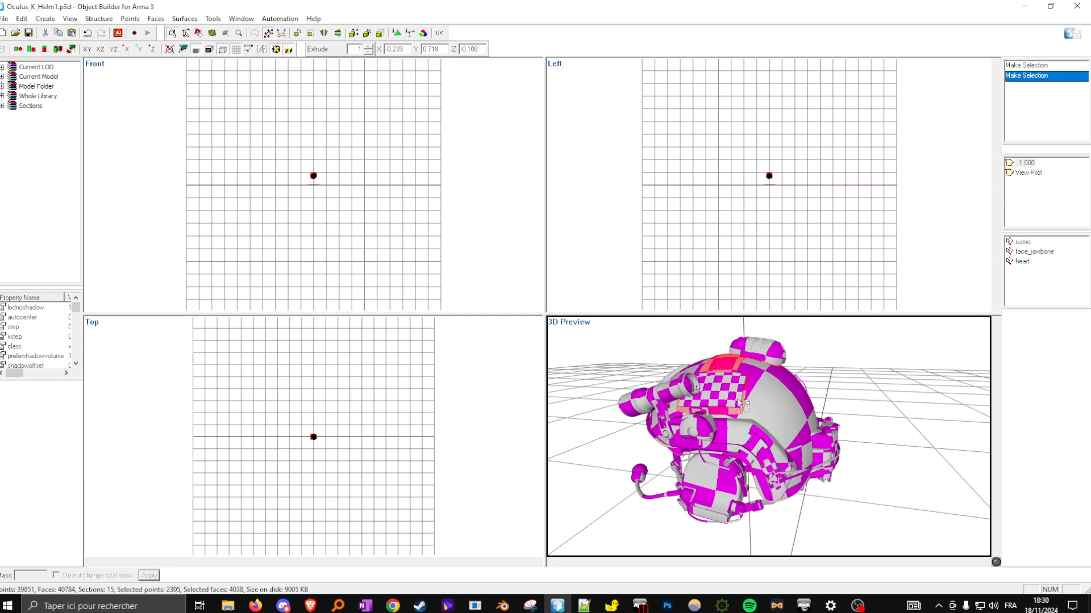
right_drag(835, 455, 784, 449)
click(785, 452)
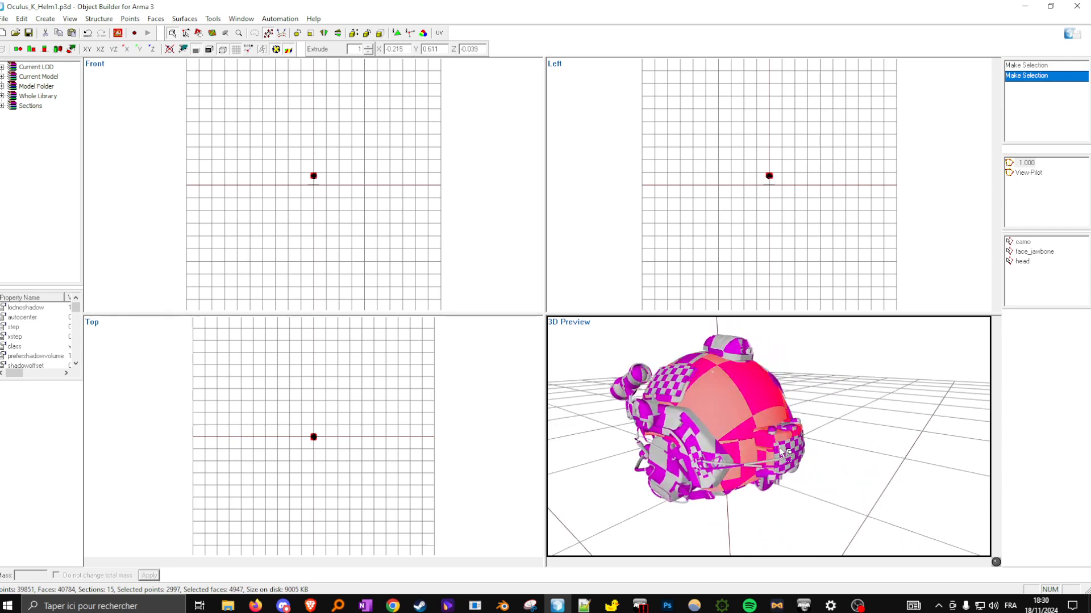
click(904, 441)
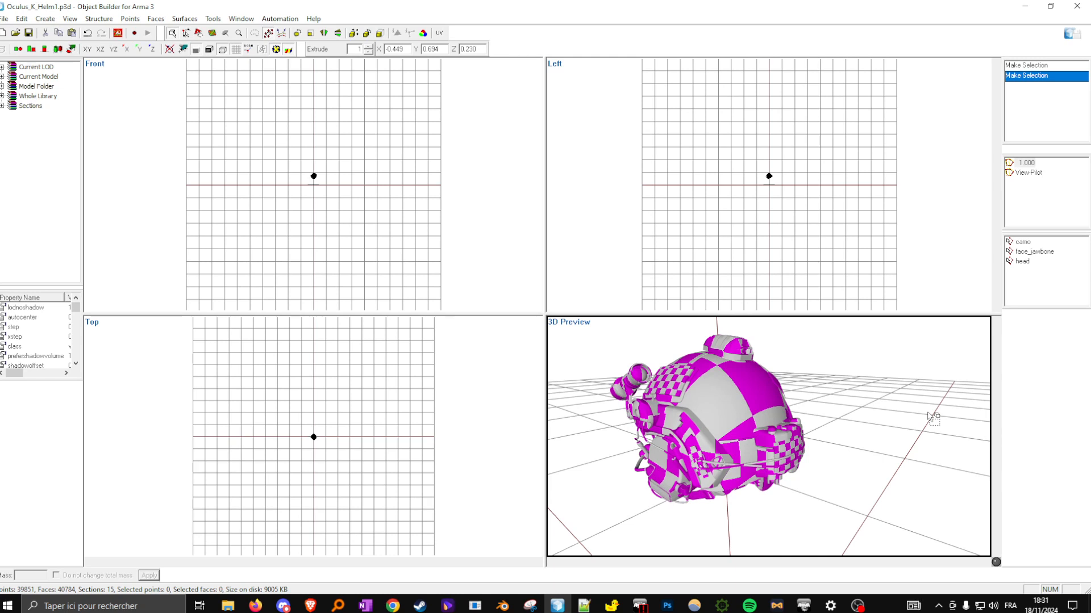
middle_drag(821, 399, 823, 400)
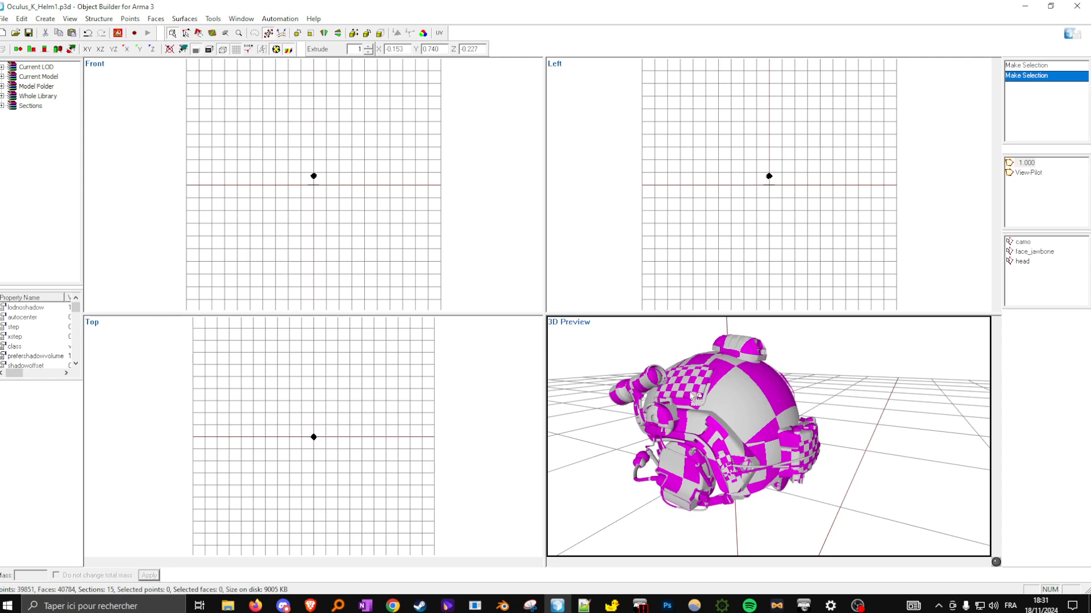
alt+drag(709, 372, 714, 377)
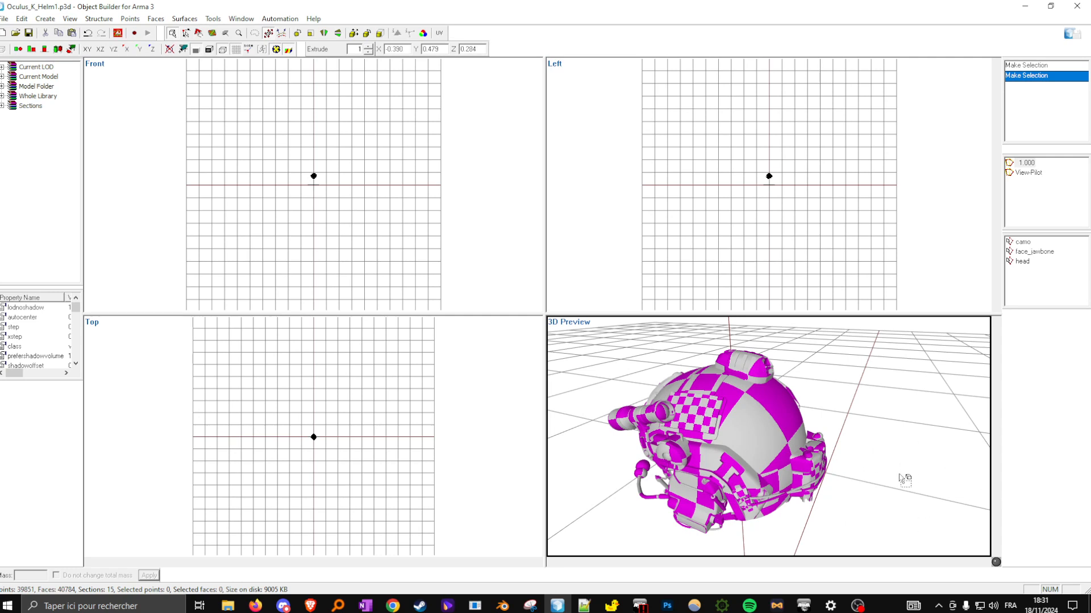
drag(707, 418, 943, 374)
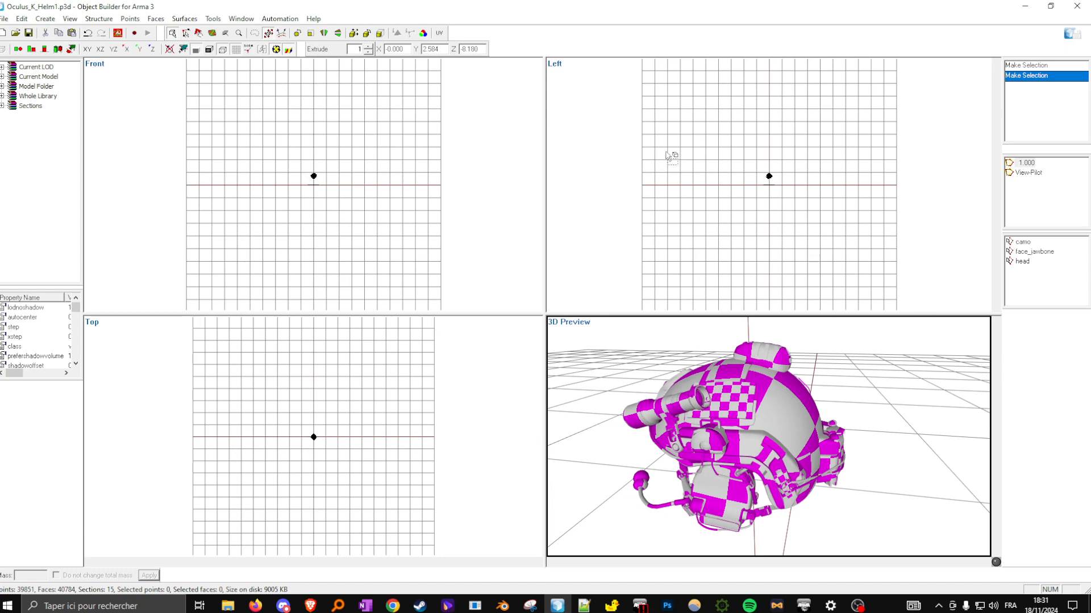
Step: Examine the helmet's wireframe up close in the Left view
scroll(783, 181, up, 5)
middle_drag(784, 182, 786, 225)
scroll(790, 181, up, 3)
scroll(796, 182, up, 8)
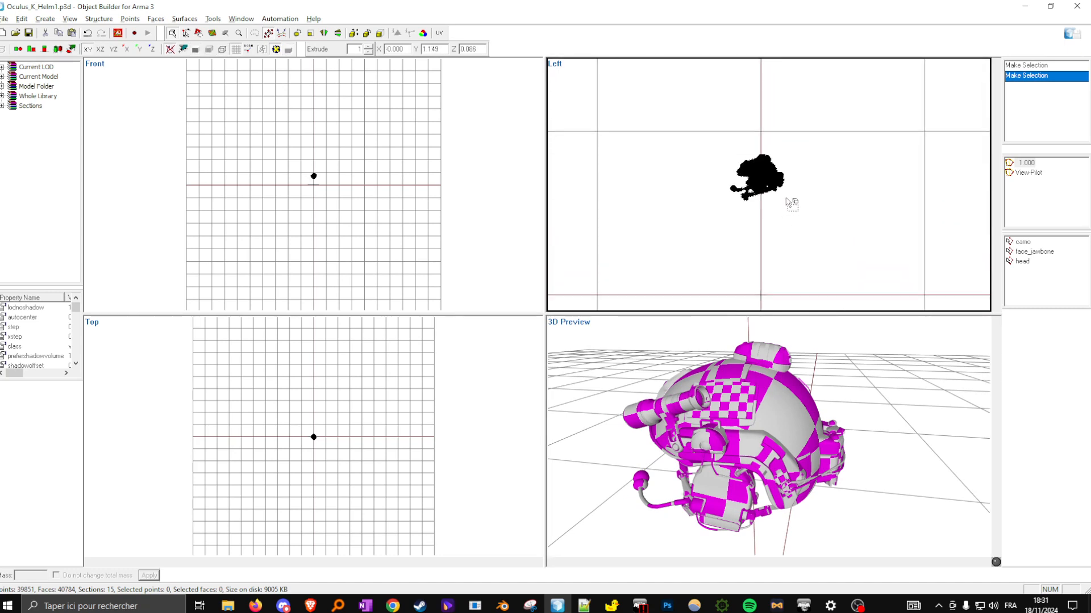
scroll(773, 175, up, 6)
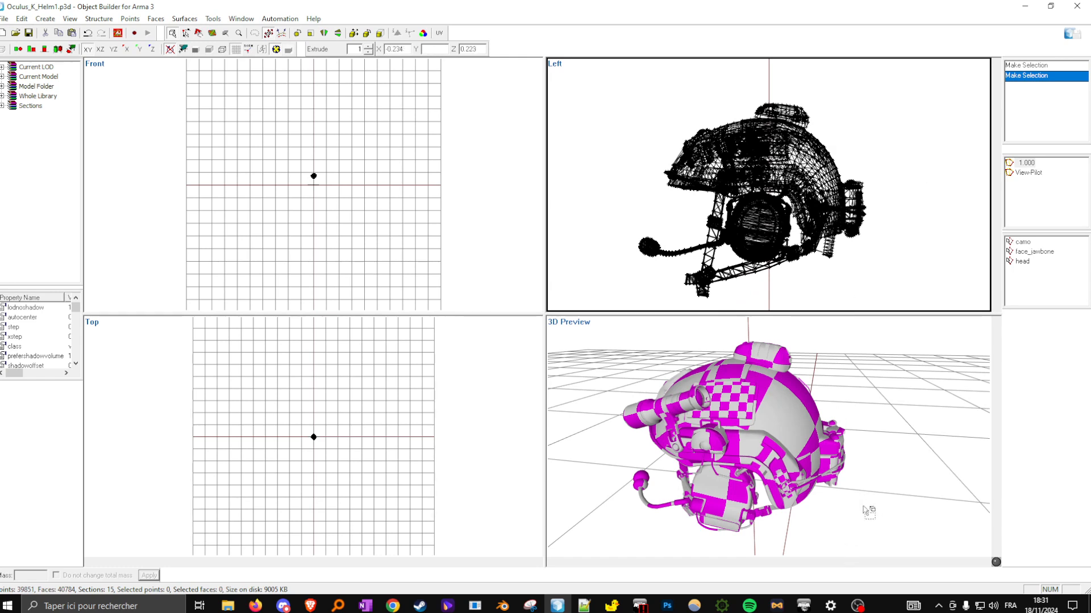
click(869, 511)
middle_drag(789, 153, 767, 179)
scroll(768, 179, up, 6)
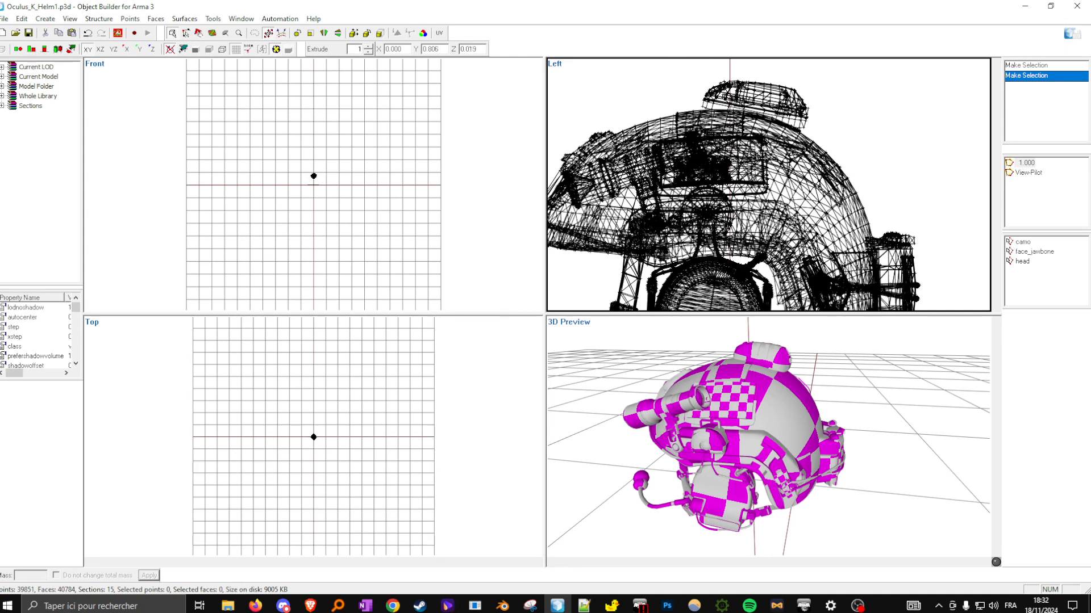
middle_drag(903, 286, 882, 239)
click(710, 342)
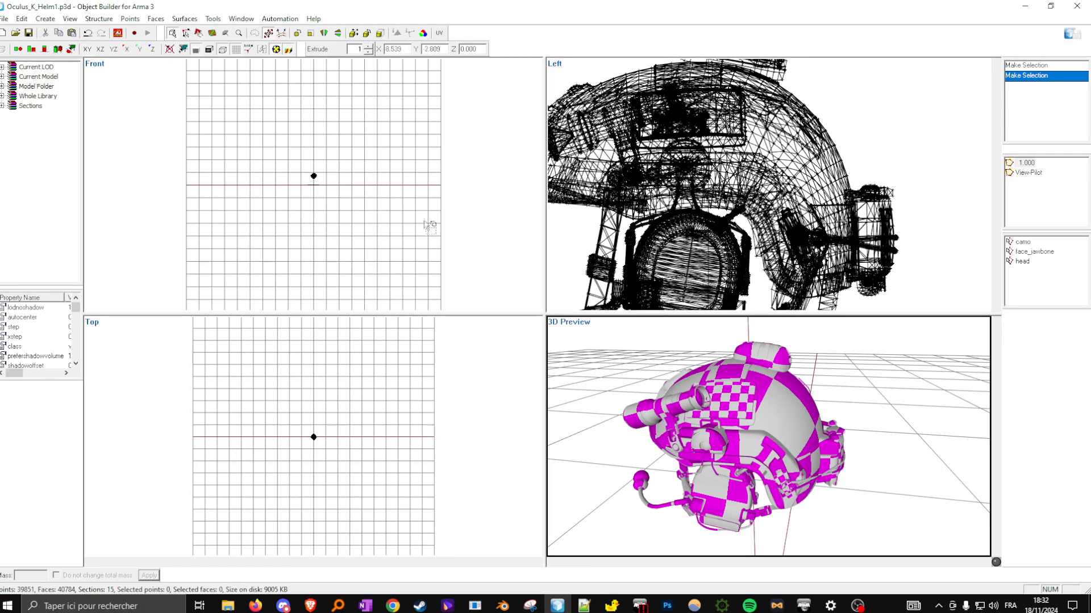
Step: List the textures of the current LOD in the resource library and check which panels can be shown
click(2, 66)
click(12, 76)
drag(23, 278, 29, 277)
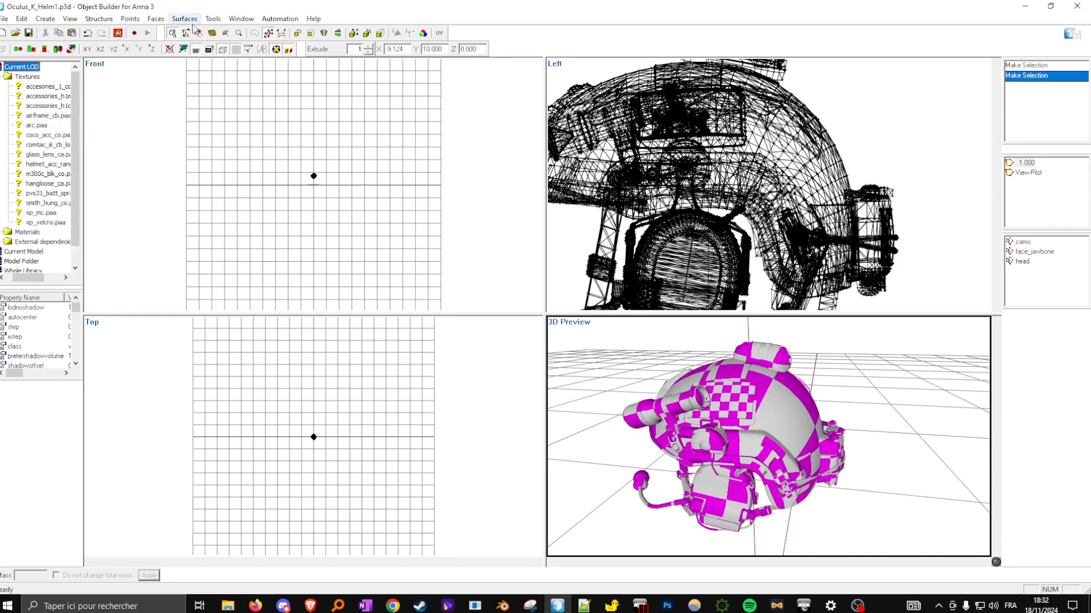
click(241, 19)
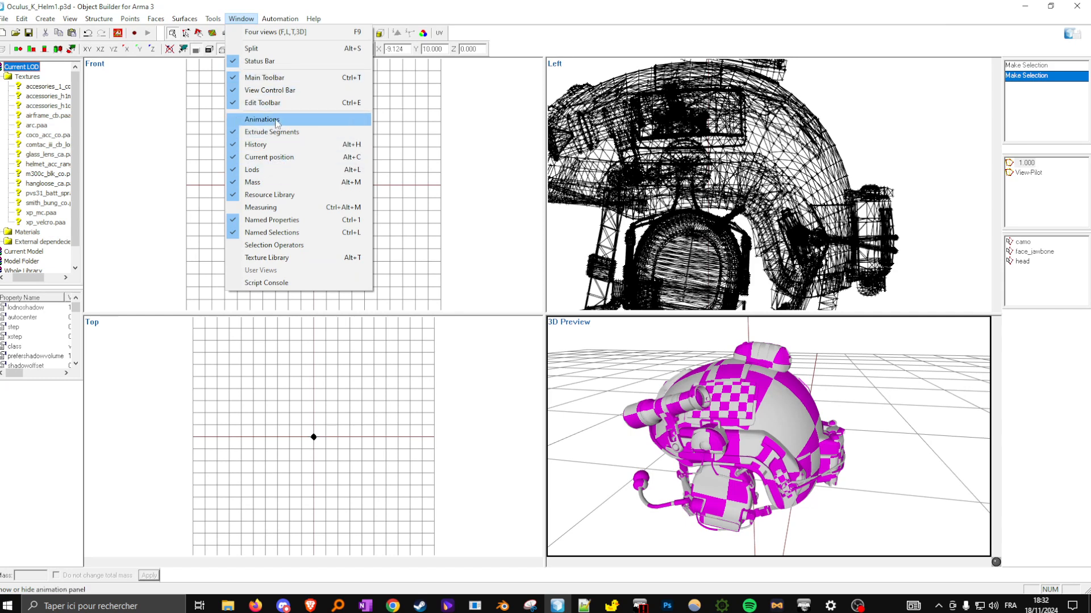
click(602, 27)
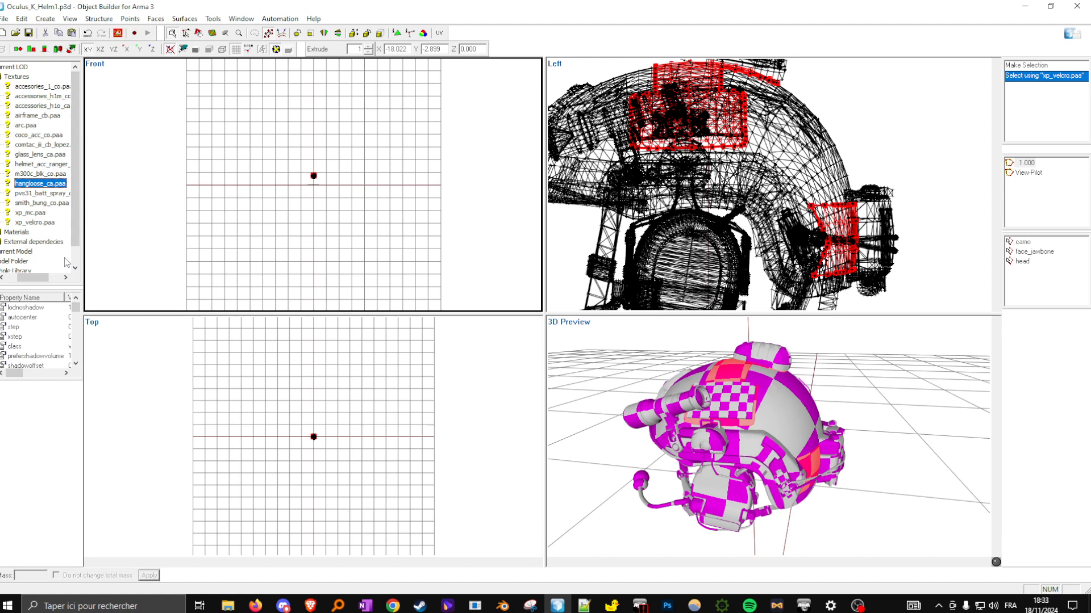
Step: Select only the side patch in the Left view, read its faces' texture and material paths in Face Properties, and deselect it
click(202, 263)
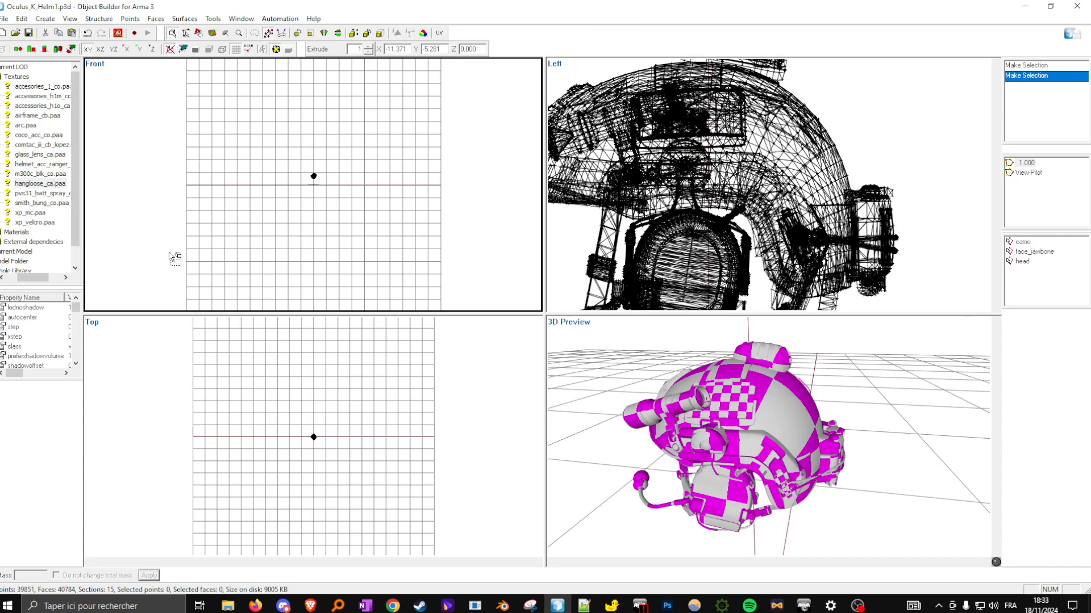
scroll(681, 140, up, 6)
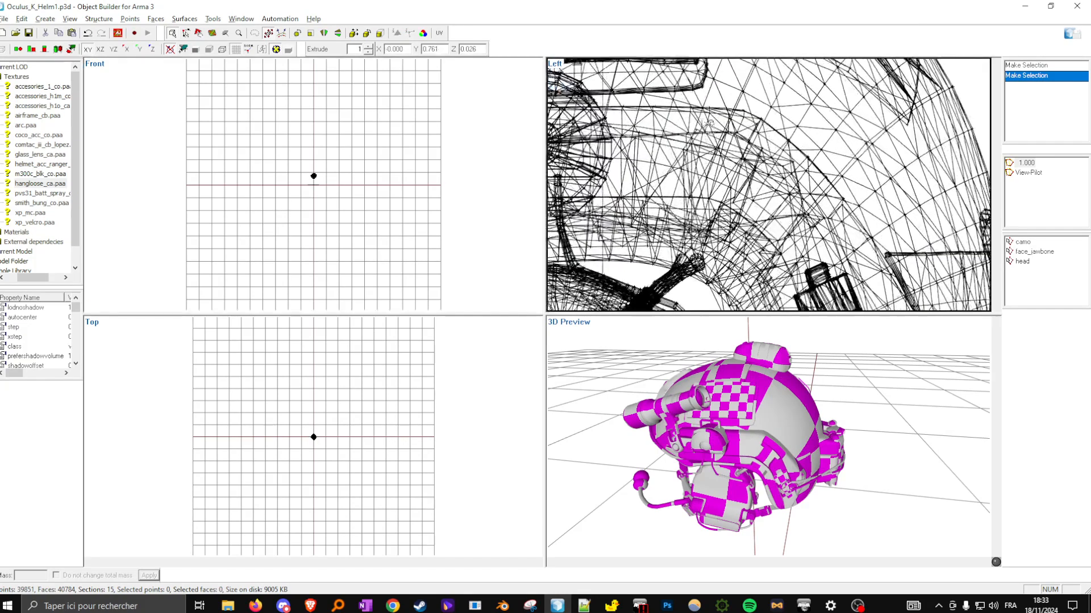
scroll(779, 177, up, 5)
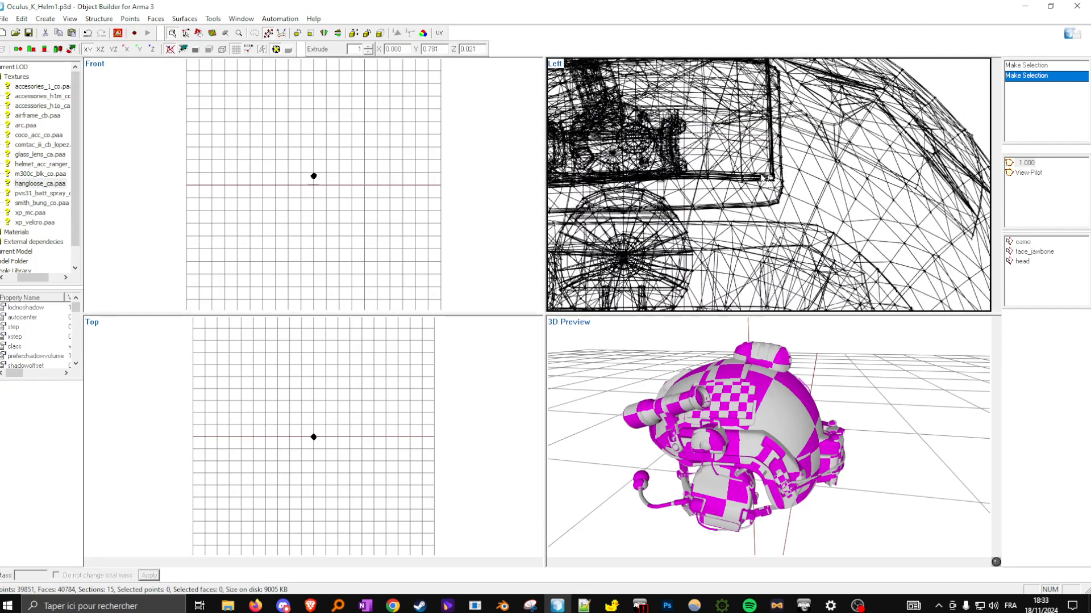
click(779, 177)
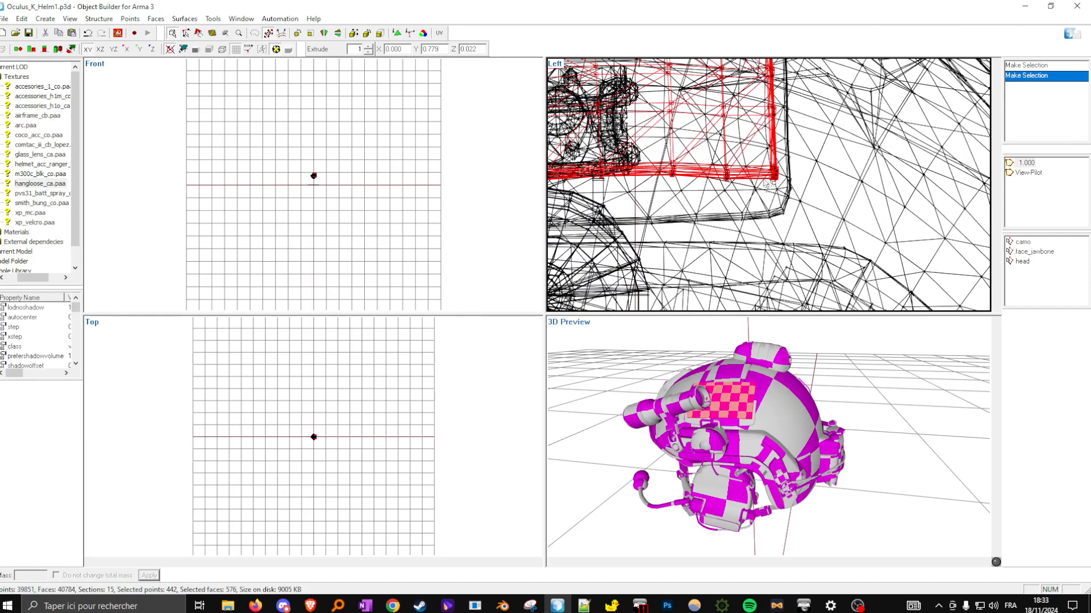
scroll(785, 171, up, 2)
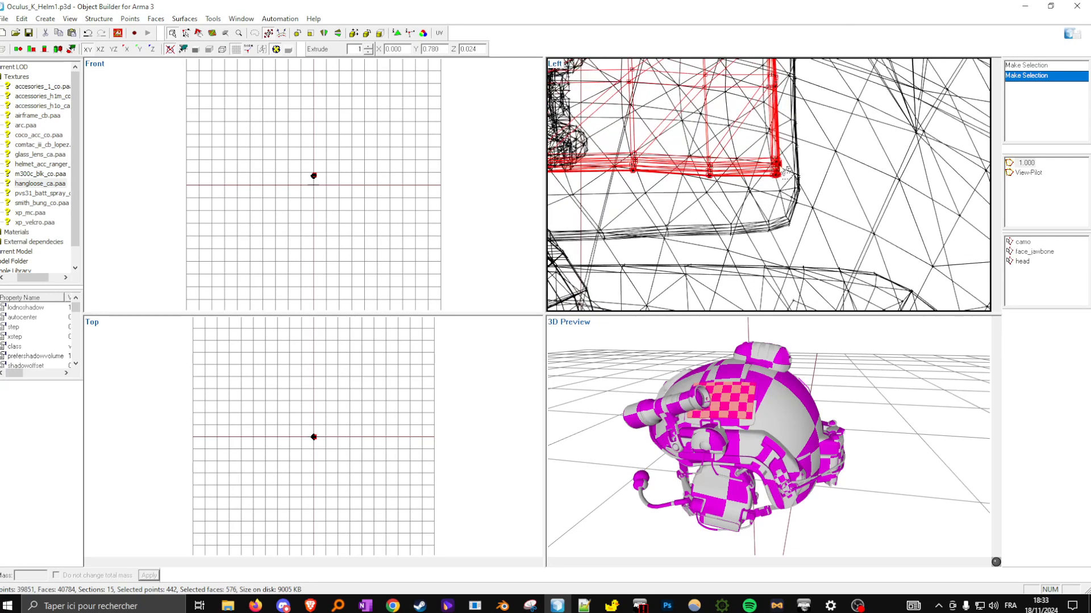
click(401, 36)
click(682, 230)
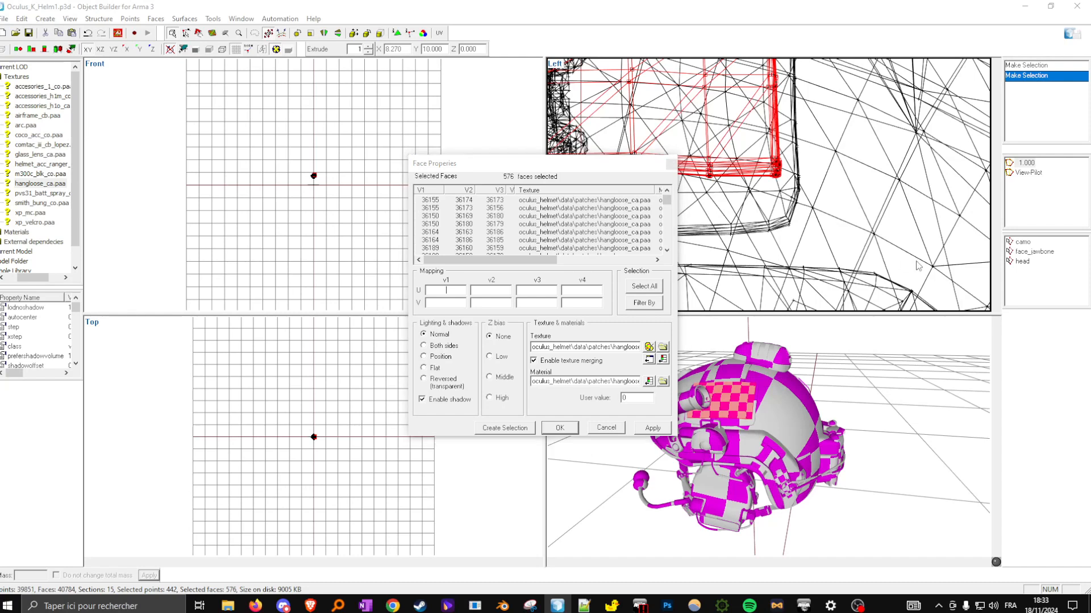
drag(677, 245, 853, 248)
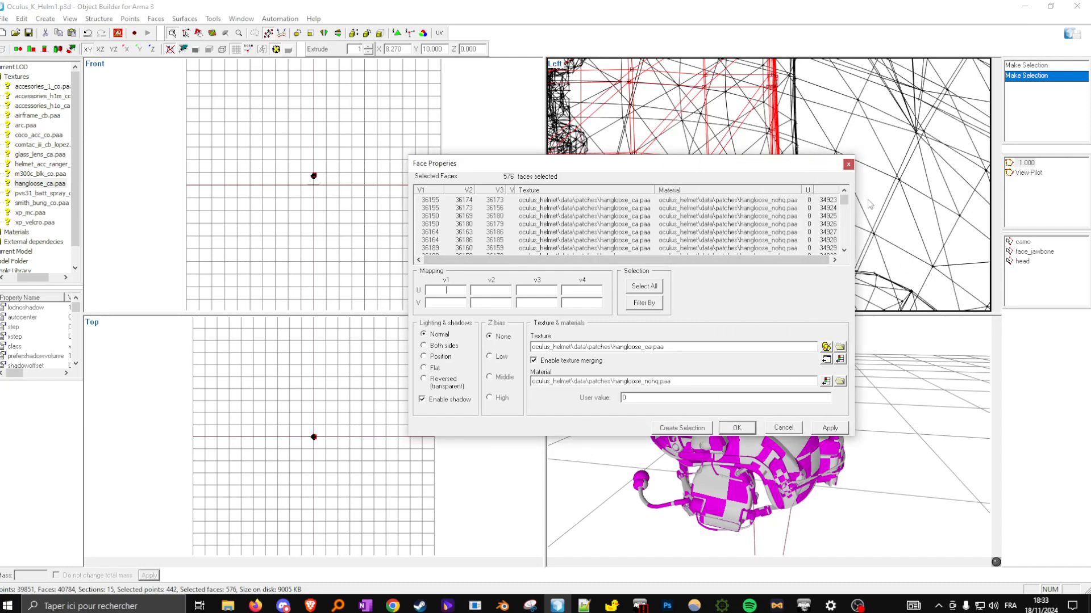
click(848, 164)
click(419, 251)
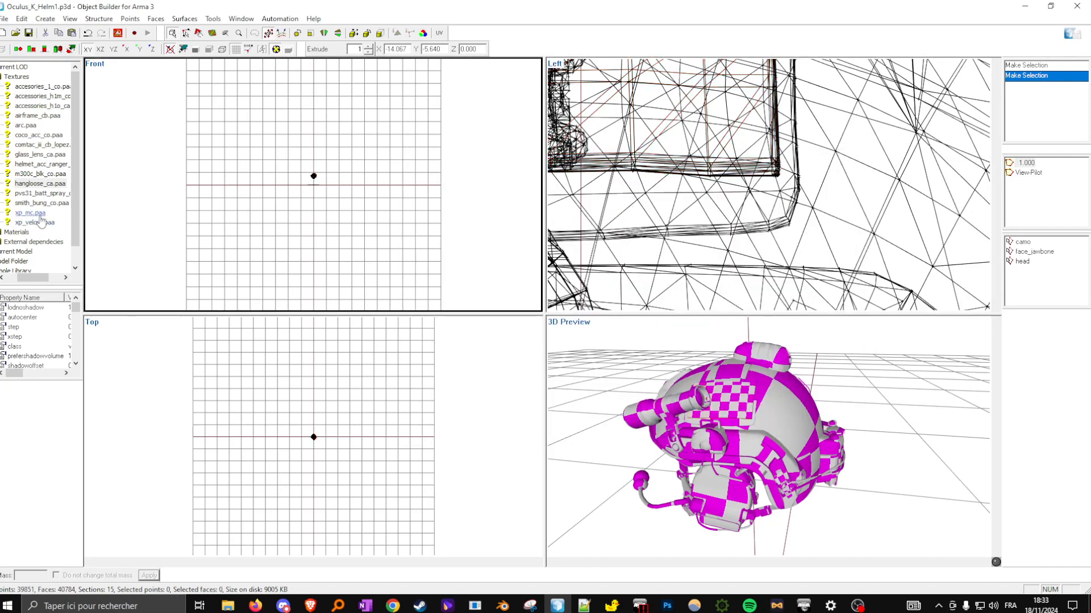
Step: Select all faces that use the hangloose_ca.paa texture and view them on the helmet in the 3D preview
right_click(35, 185)
click(101, 218)
middle_drag(697, 396, 711, 331)
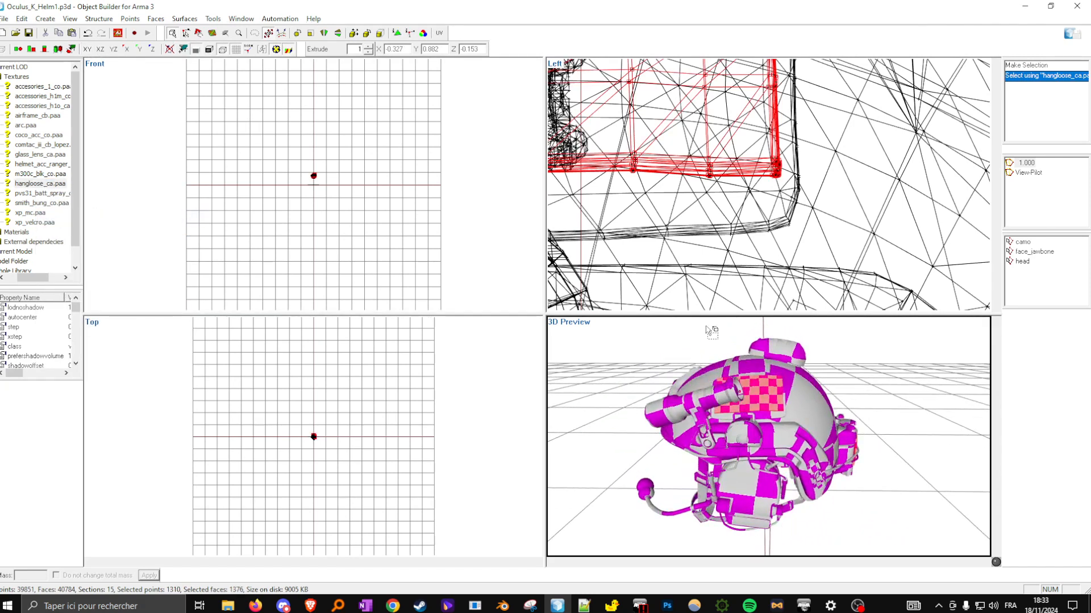
middle_drag(937, 436, 823, 400)
scroll(822, 399, down, 6)
scroll(821, 398, up, 5)
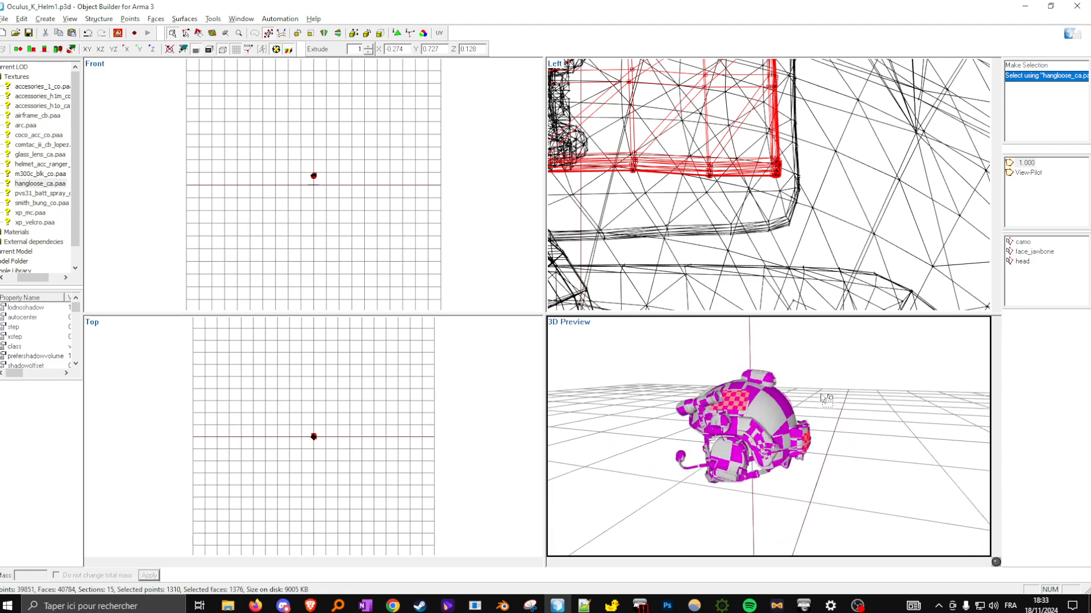
Step: Move the selected hangloose patches about one grid unit along X, away from the helmet
scroll(796, 277, down, 6)
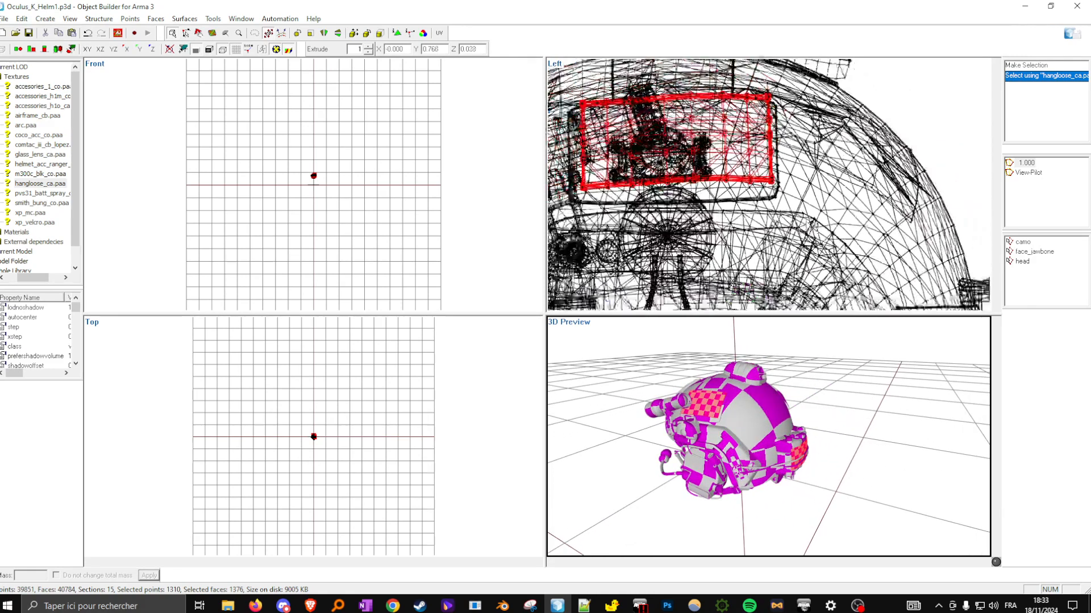
middle_drag(862, 162, 844, 132)
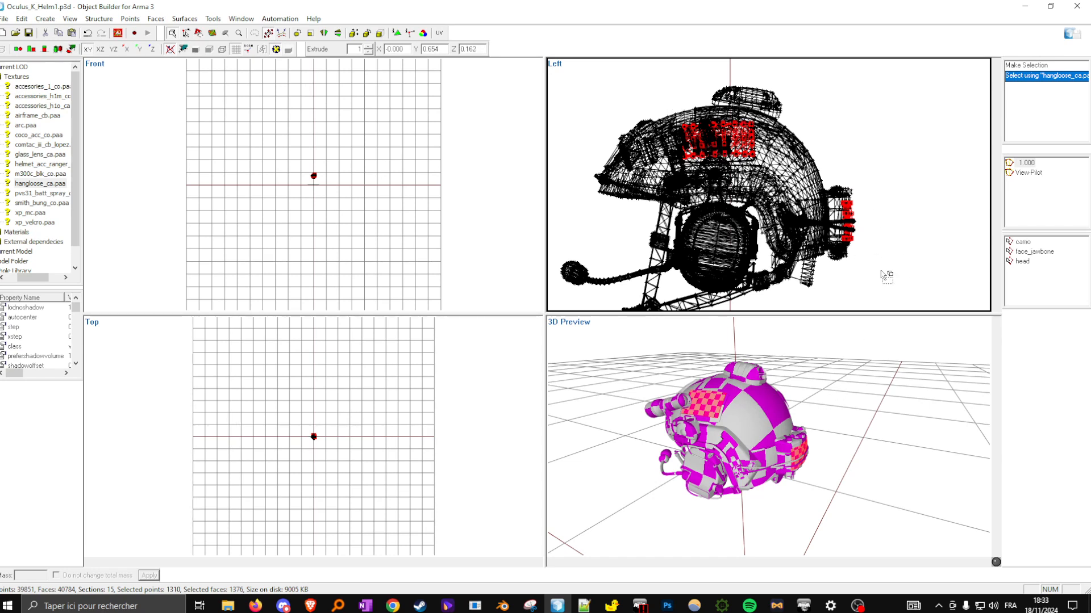
scroll(883, 270, down, 5)
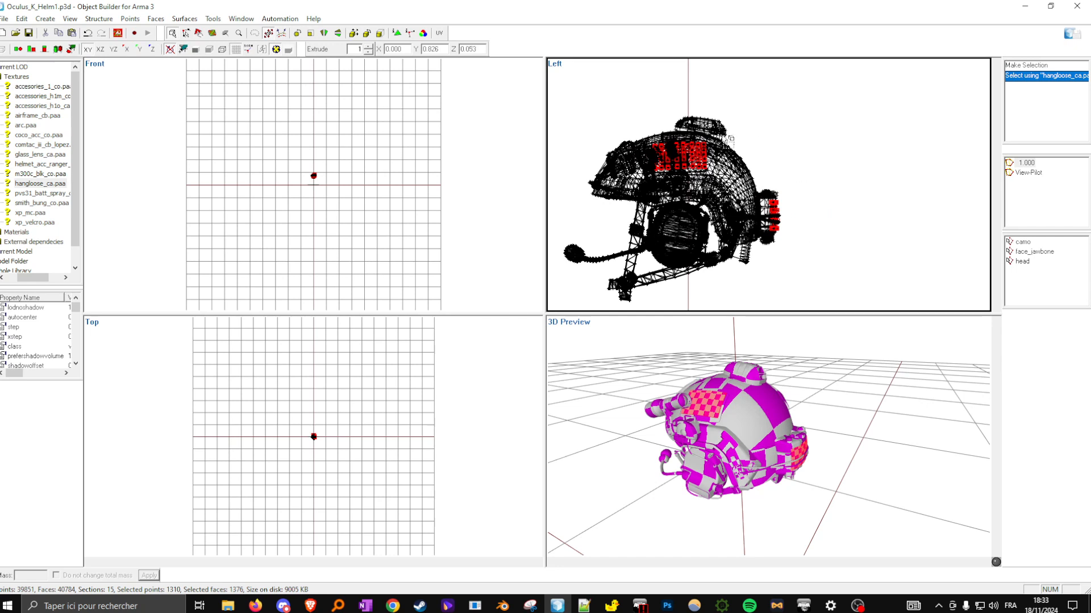
click(353, 33)
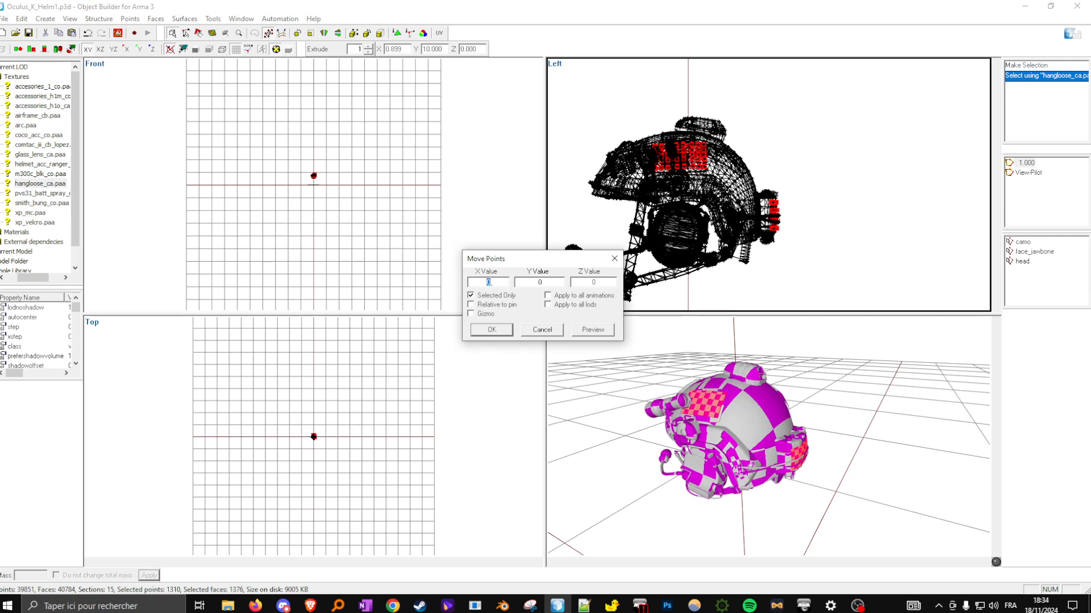
click(492, 330)
Step: Select only the rectangular back patch of the two offset patches in the Front view
scroll(342, 167, up, 5)
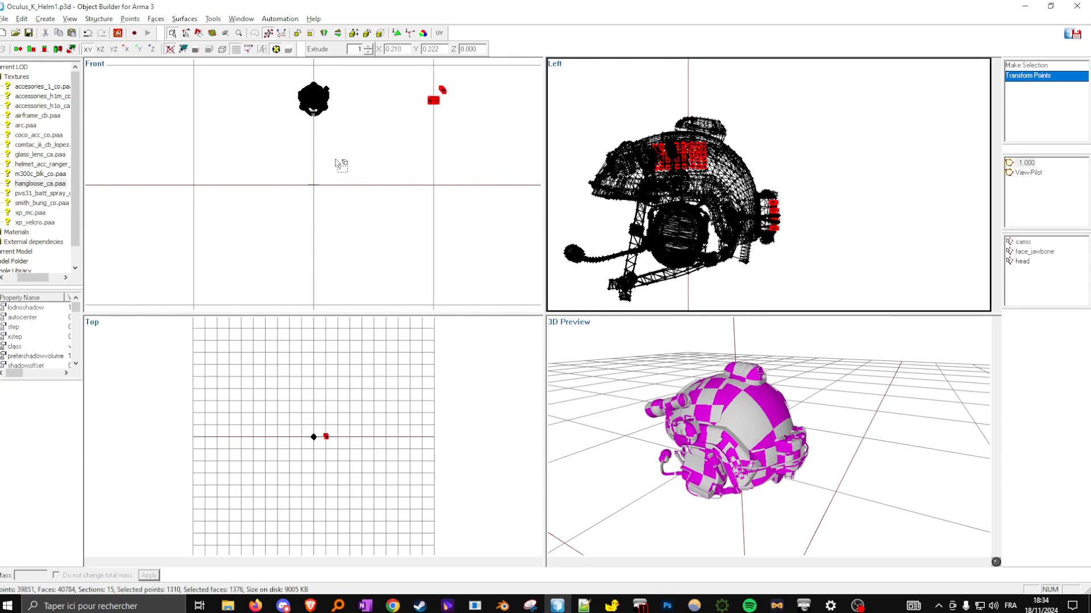
middle_drag(387, 118, 332, 167)
middle_drag(443, 123, 339, 162)
scroll(340, 162, up, 6)
middle_drag(162, 216, 362, 192)
scroll(363, 175, down, 3)
middle_drag(291, 189, 303, 168)
scroll(365, 181, up, 10)
scroll(360, 190, down, 2)
scroll(361, 189, down, 7)
scroll(368, 177, up, 3)
scroll(364, 173, up, 7)
click(370, 176)
drag(186, 109, 333, 224)
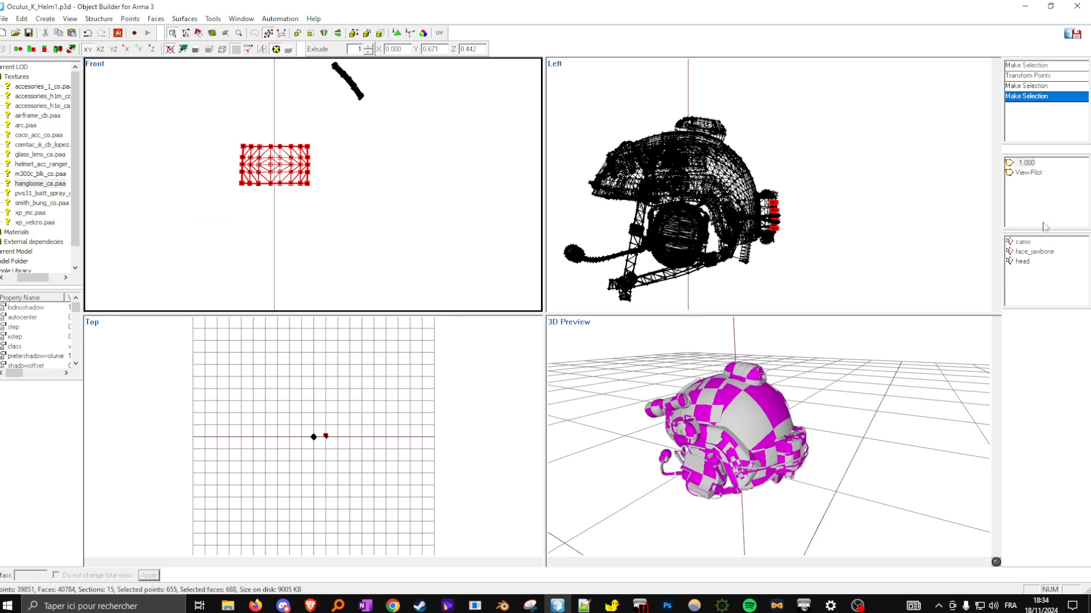
Step: Create a named selection called patch_back from the selected back patch and redefine it
right_click(1023, 285)
click(1024, 293)
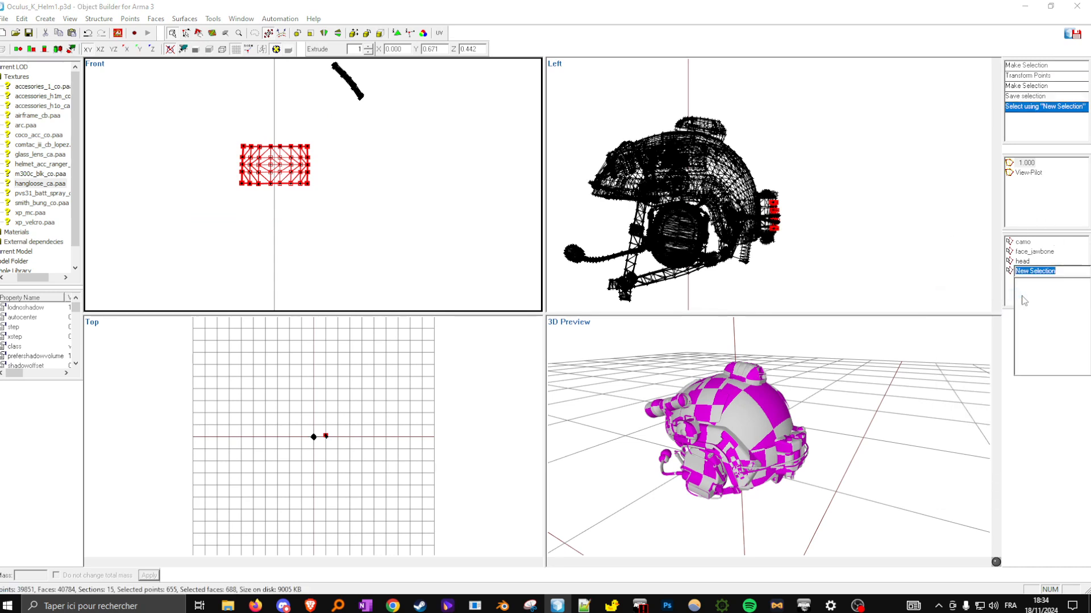
text(patch_back)
key(Return)
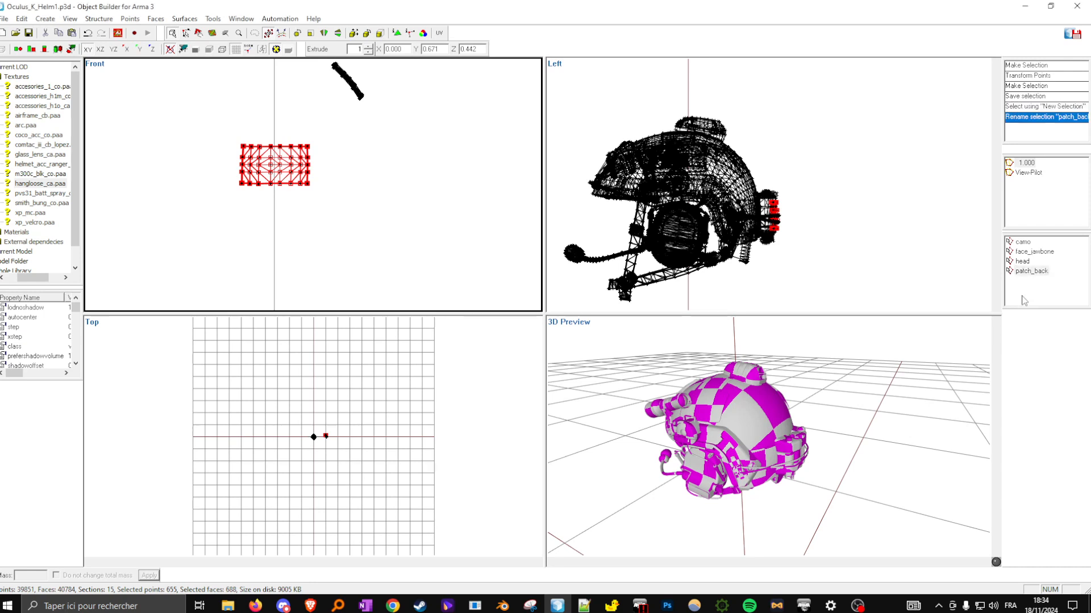
right_click(1039, 282)
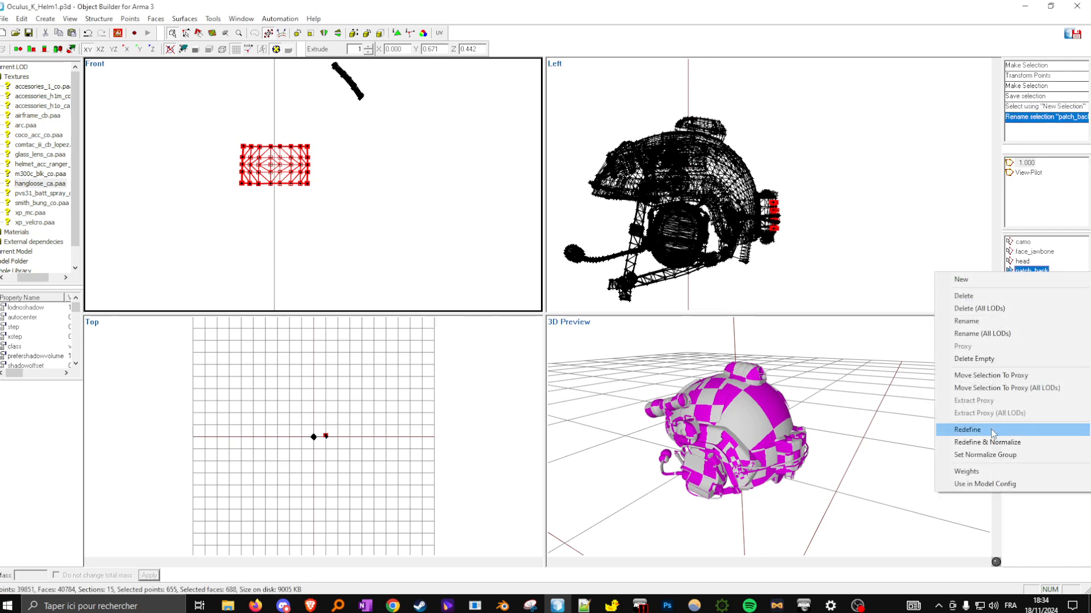
click(965, 429)
Step: Select only the slanted upper patch in the Front view, save it as the named selection patch_top, and redefine it
click(409, 182)
drag(307, 90, 438, 160)
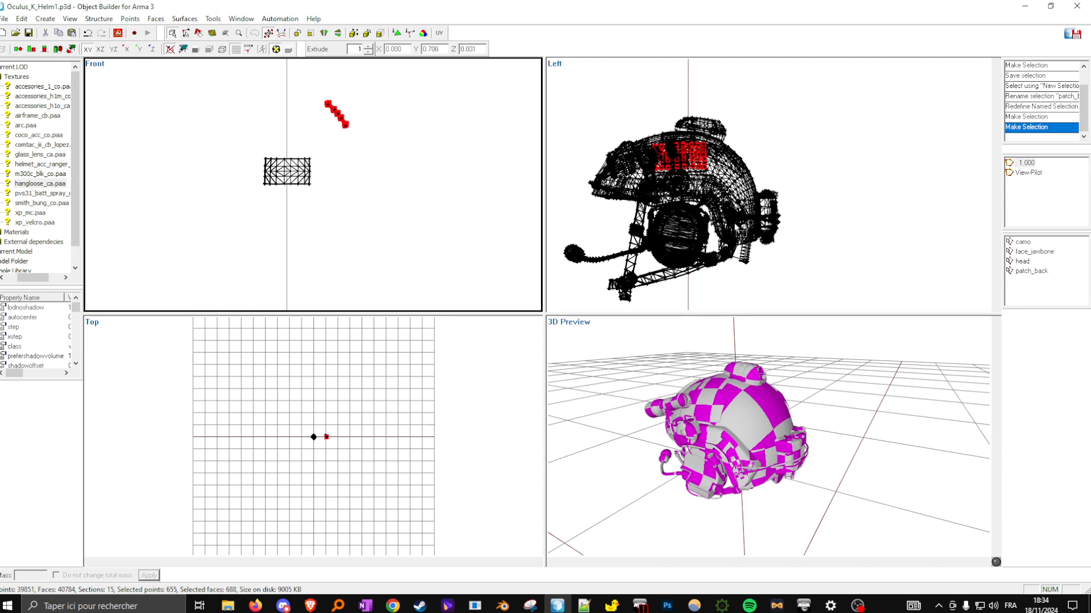
right_click(1033, 298)
click(1029, 306)
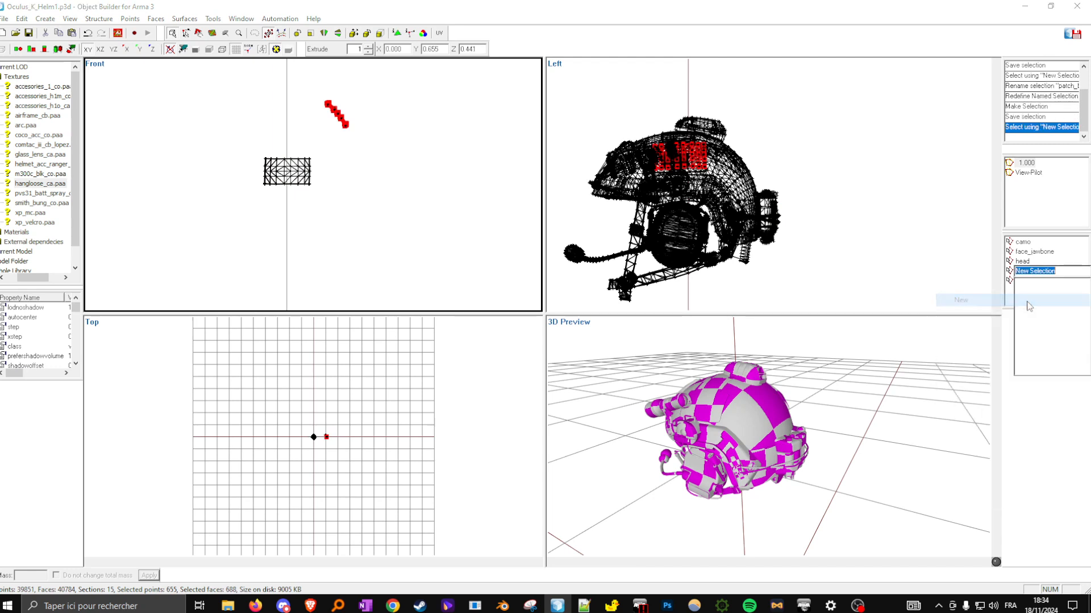
text(patch_)
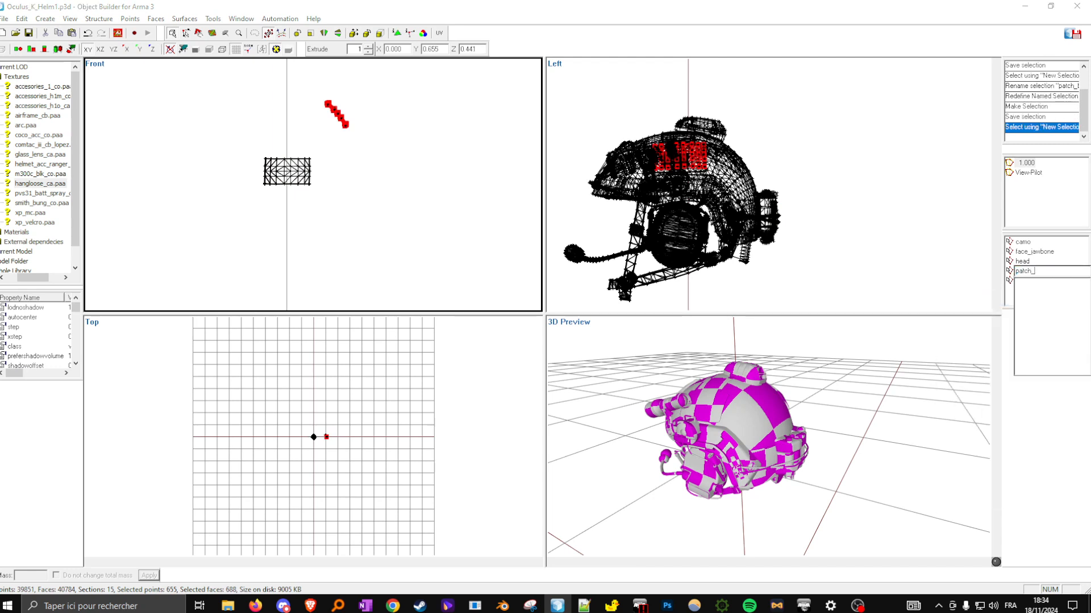
text(top)
key(Return)
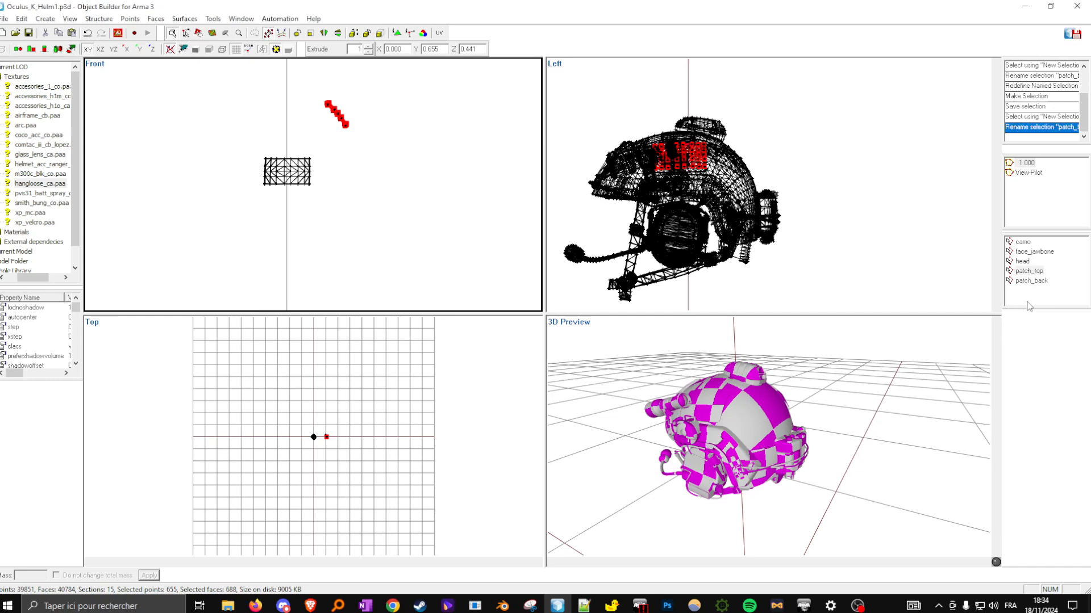
right_click(1023, 279)
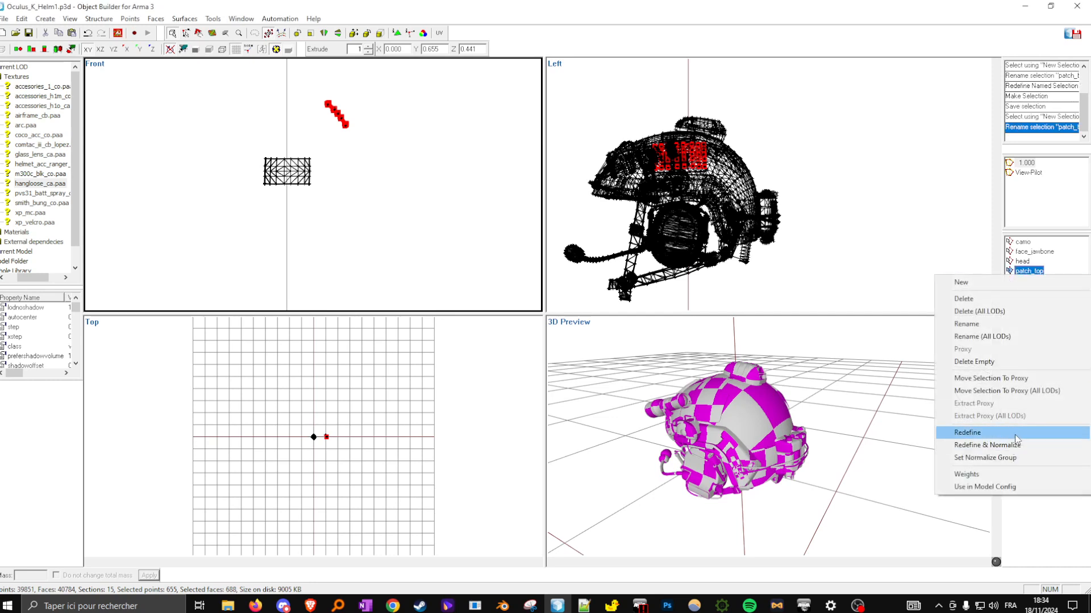
click(966, 431)
Step: Select both offset patches in the Front view and move them back along X onto the helmet
click(682, 301)
drag(206, 101, 389, 237)
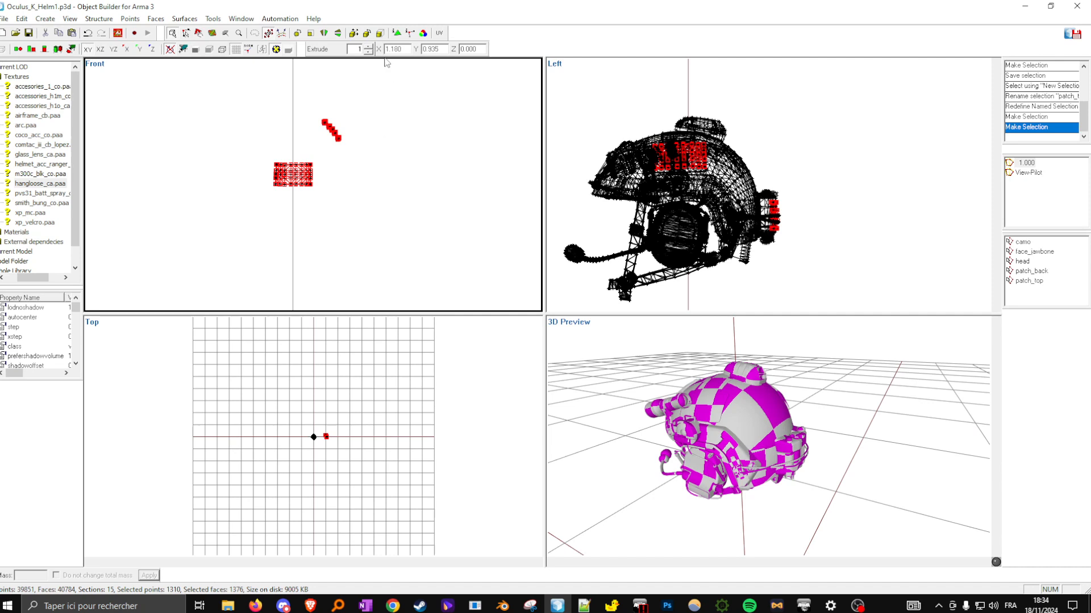
click(353, 34)
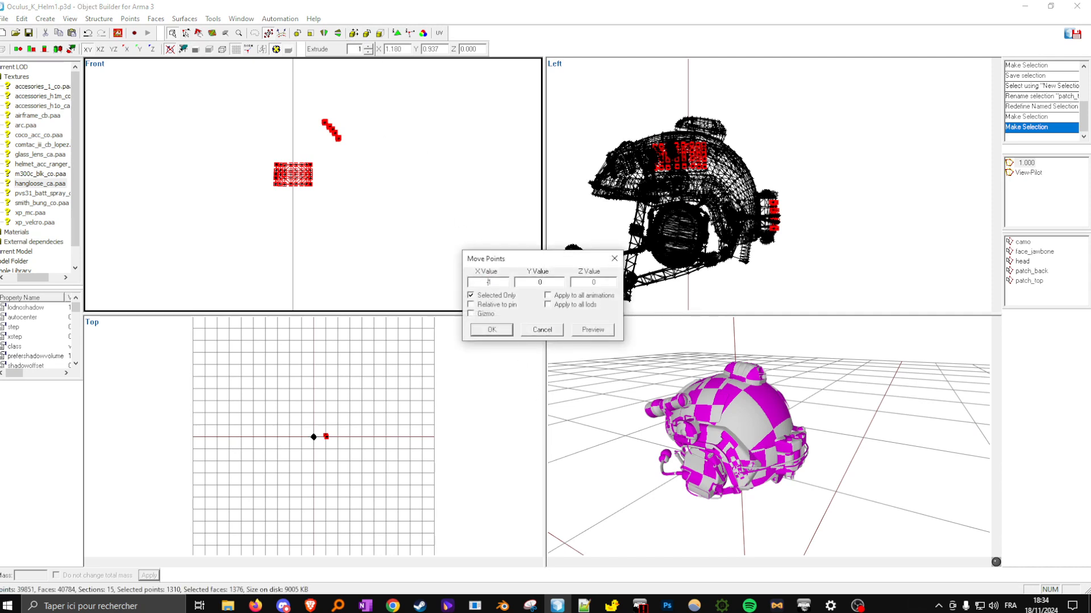
click(492, 329)
Step: Check the patch_back and patch_top named selections by highlighting each on the helmet in the 3D preview
drag(836, 420, 832, 396)
double_click(1031, 271)
double_click(1029, 280)
drag(934, 413, 931, 410)
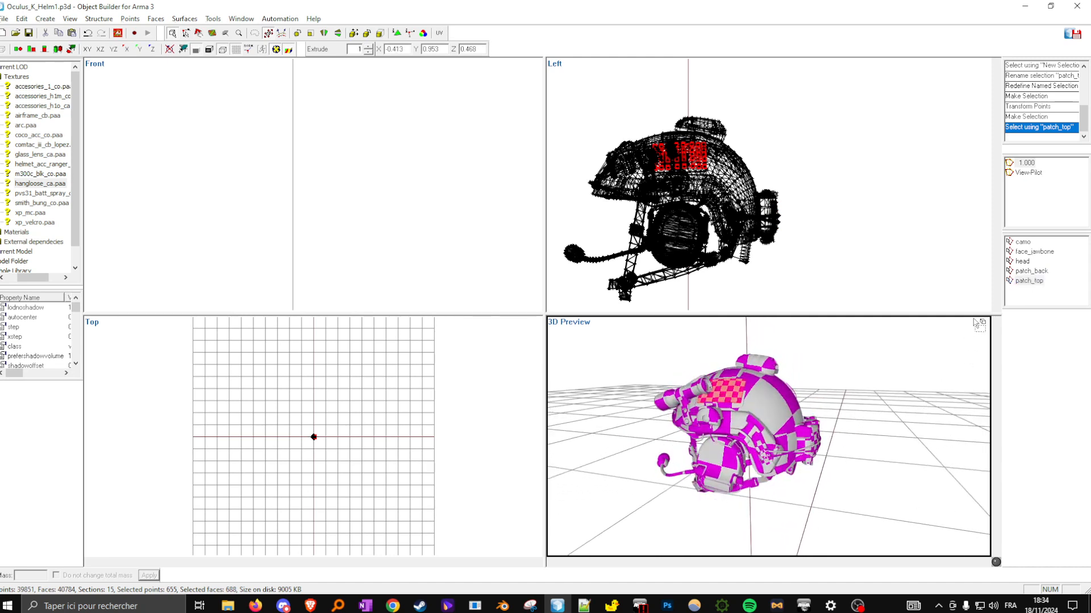
drag(794, 455, 812, 443)
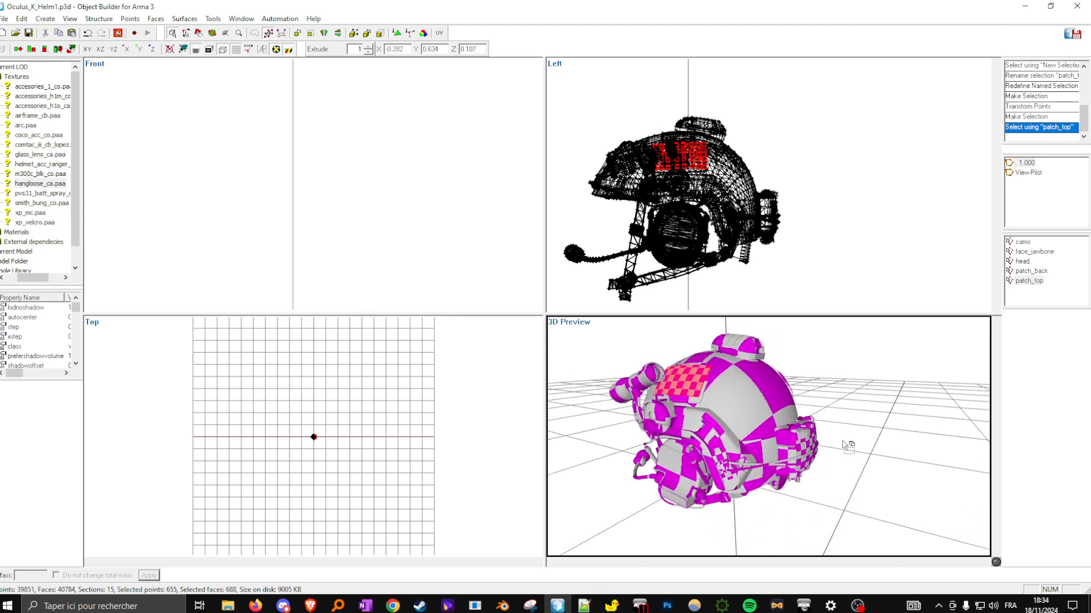
click(874, 441)
click(1030, 270)
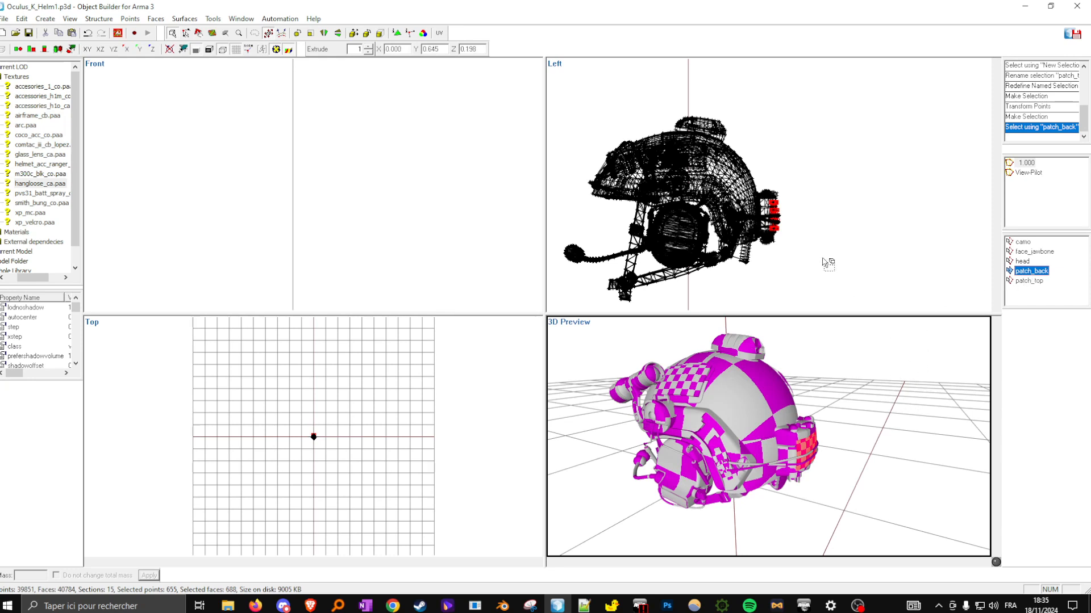
middle_drag(856, 437, 854, 437)
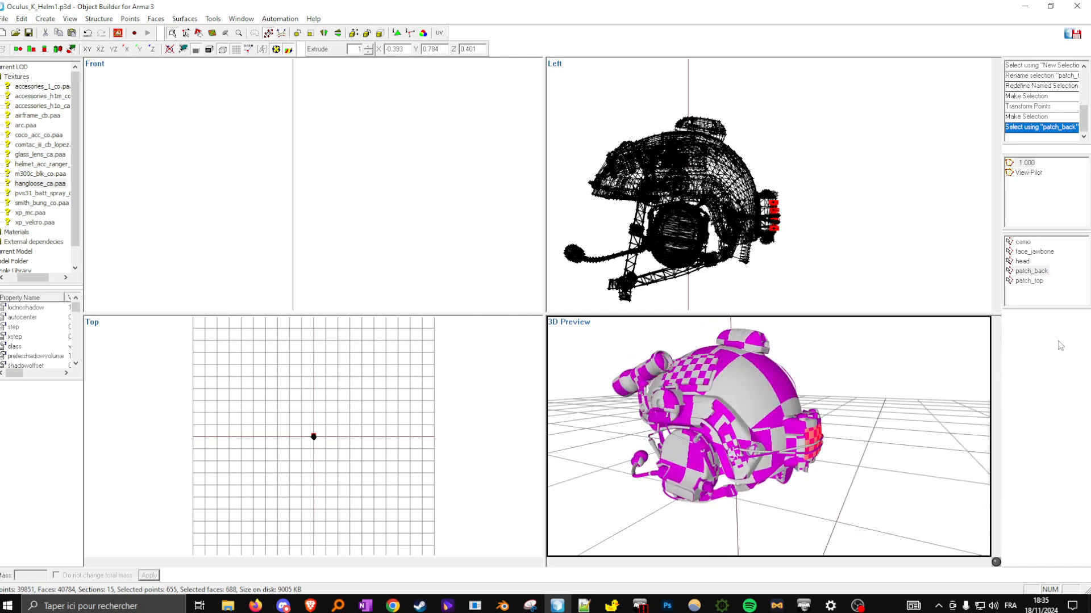
click(935, 392)
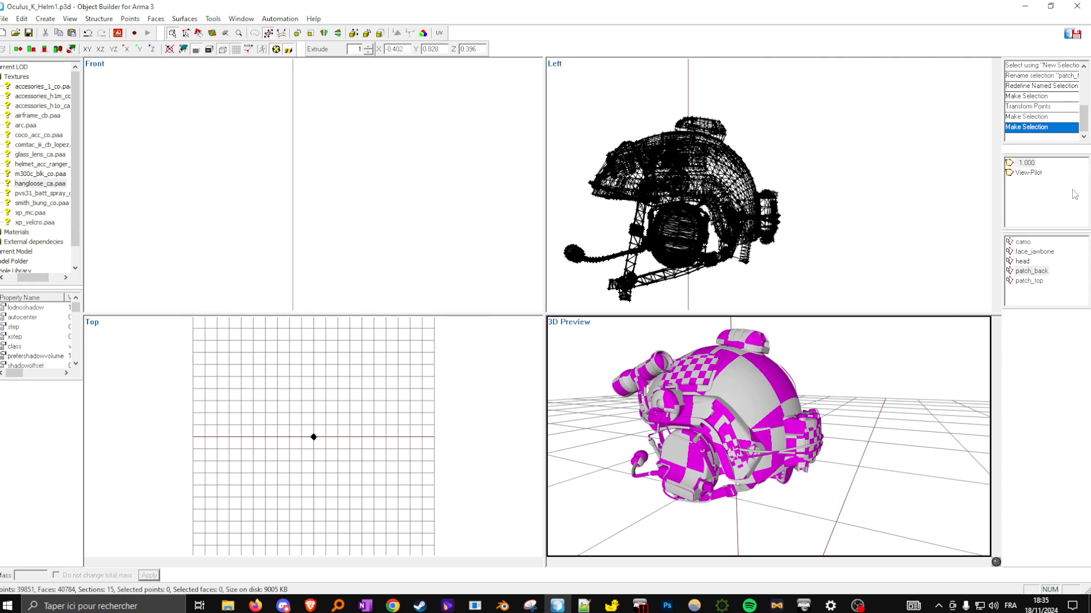
Step: Try moving all points of the head selection in the Left view, and undo both moves
click(1022, 262)
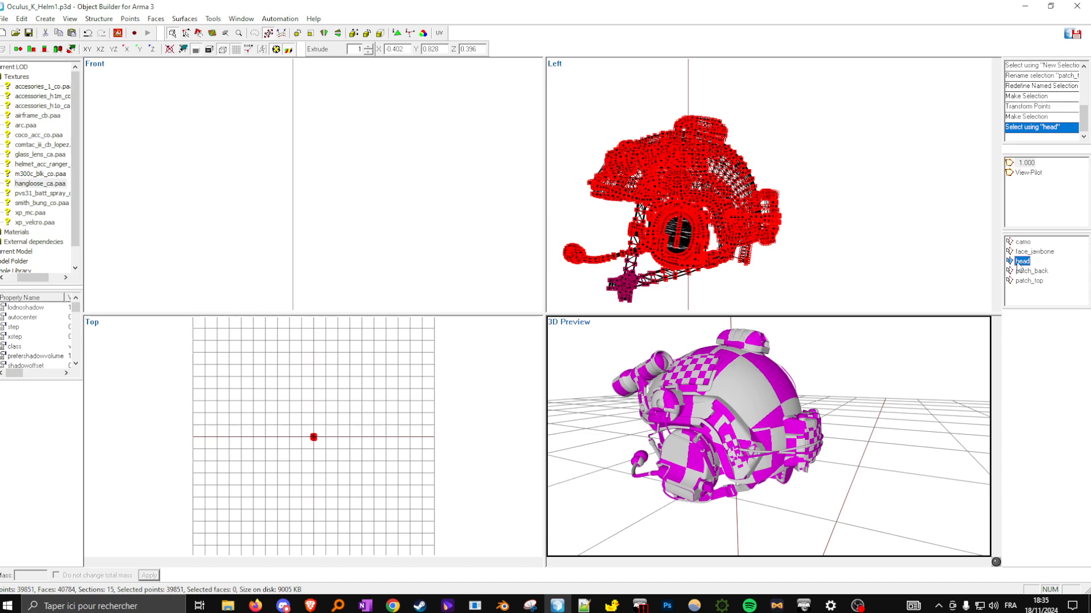
drag(723, 218, 892, 162)
scroll(784, 291, down, 2)
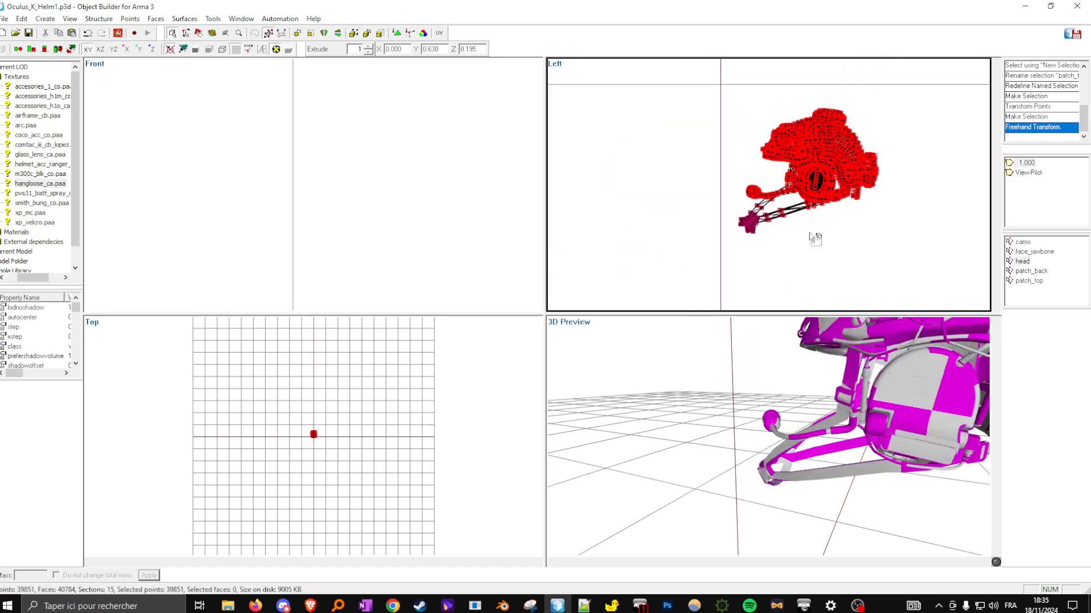
drag(764, 195, 869, 192)
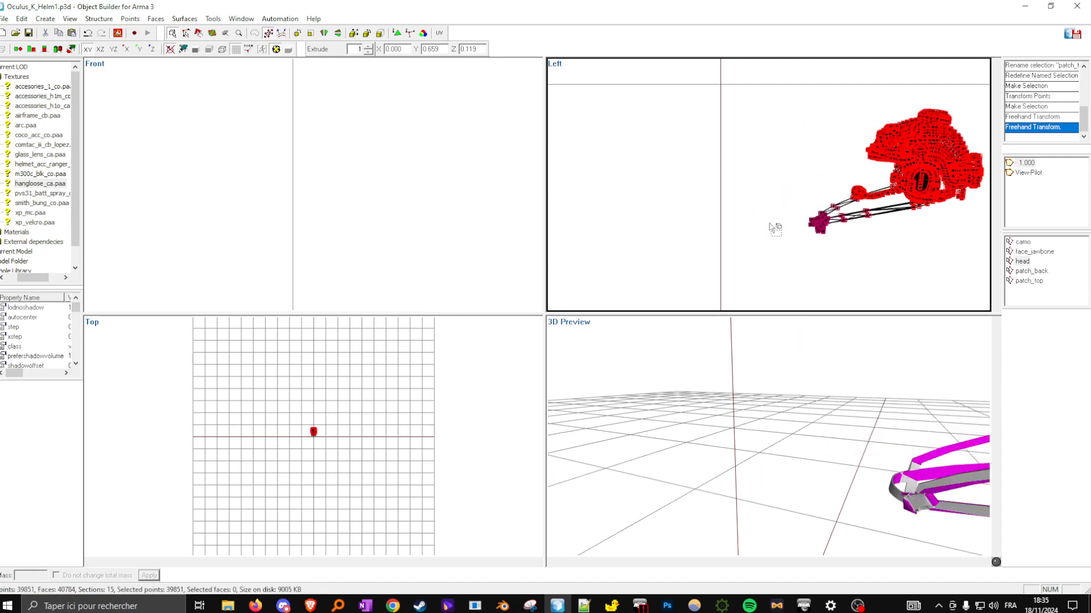
key(ctrl+z)
key(ctrl+z)
Step: Select the entire model, open the options of the head named selection, and dismiss them with the model deselected
key(ctrl+a)
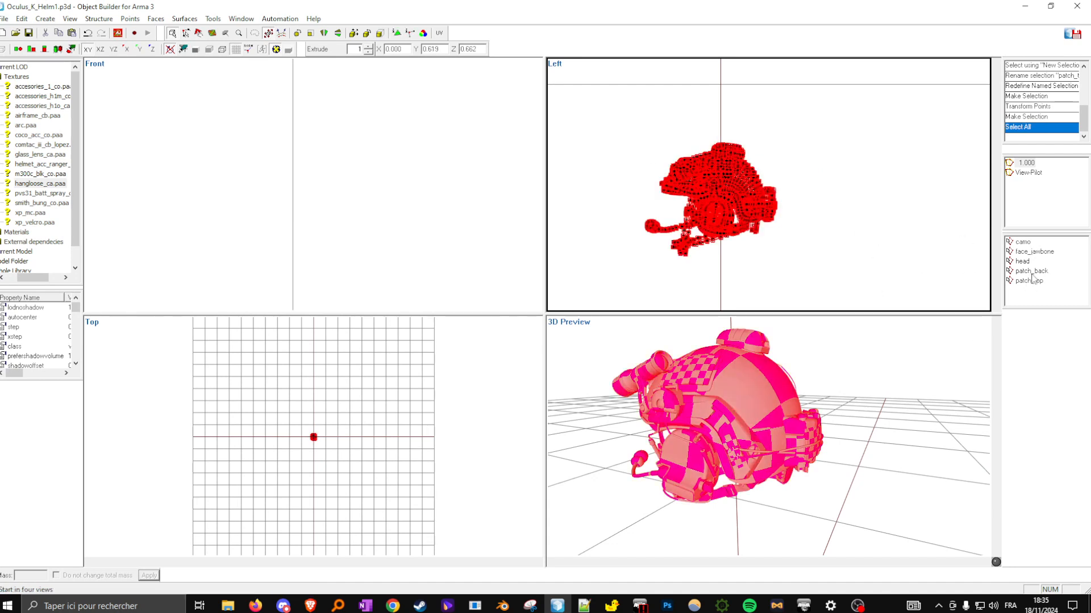
right_click(1032, 270)
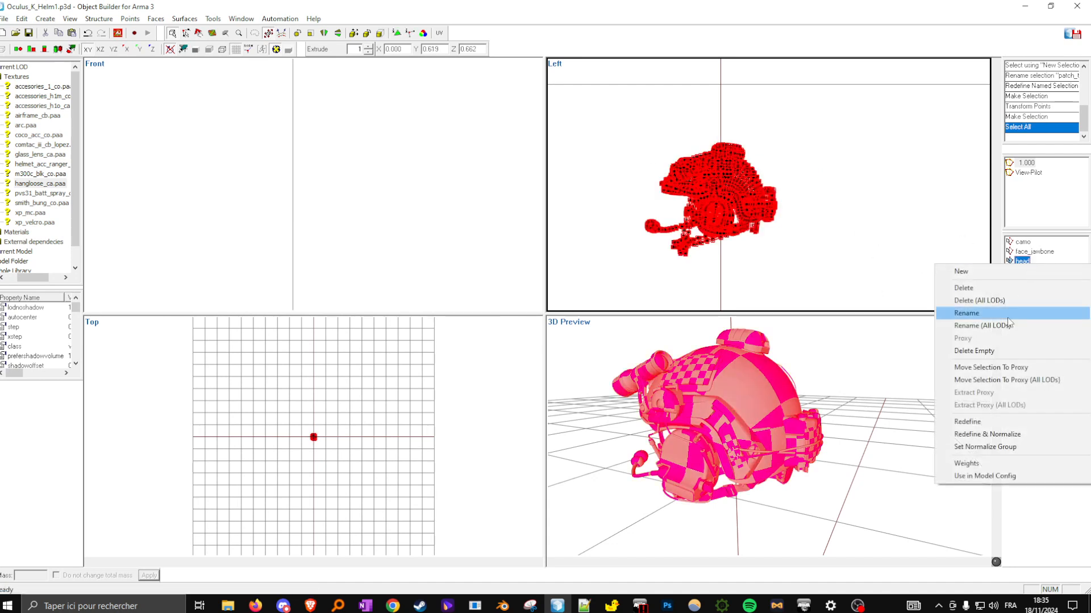
click(884, 220)
Step: Highlight the patch_top selection, deselect it, and save the helmet model
middle_drag(878, 427, 752, 406)
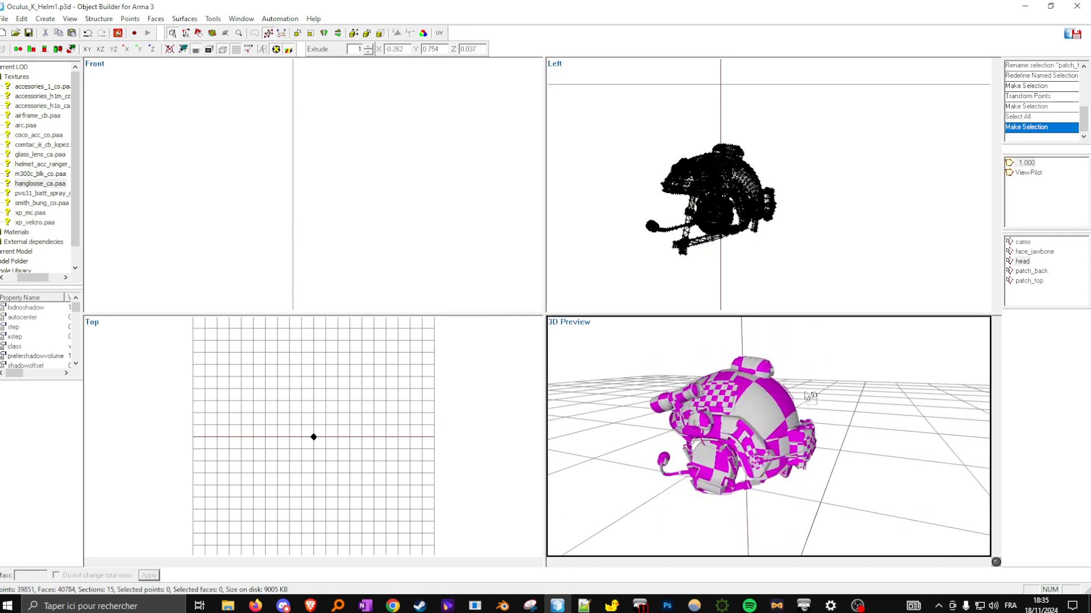
click(835, 222)
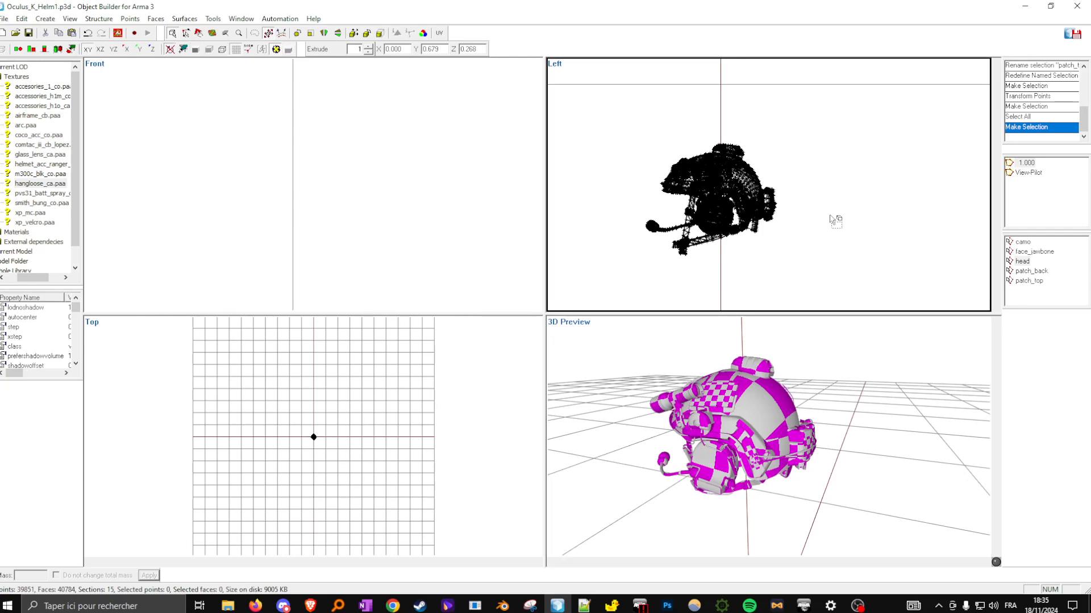
click(1028, 280)
click(561, 188)
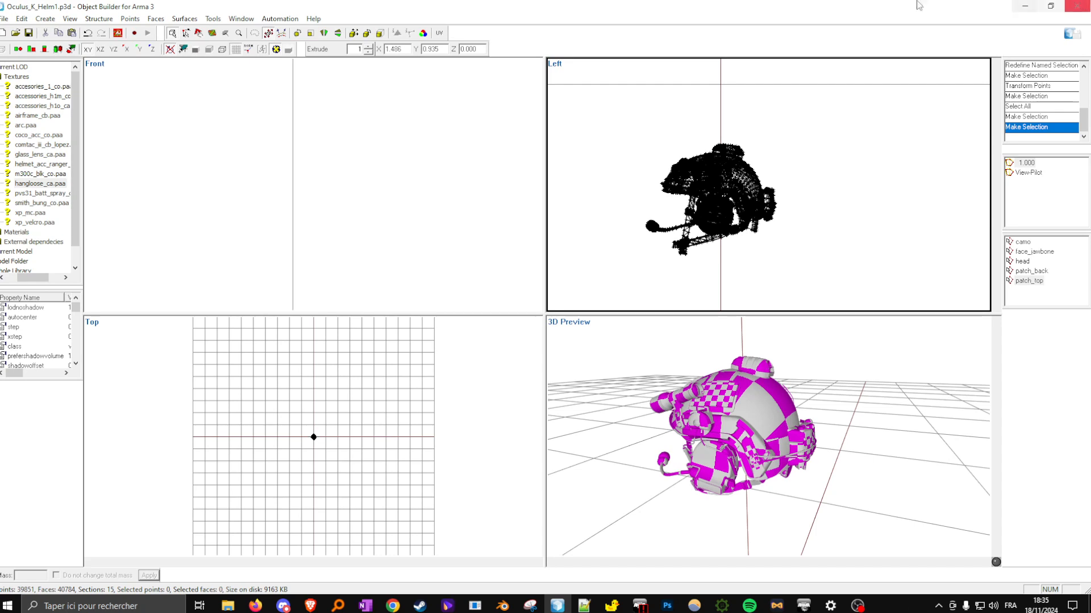
Step: Move the Object Builder window aside and open model.cfg from the Tuto folder in Notepad++
drag(730, 6, 773, 230)
drag(902, 245, 687, 237)
drag(932, 224, 762, 402)
drag(565, 410, 942, 112)
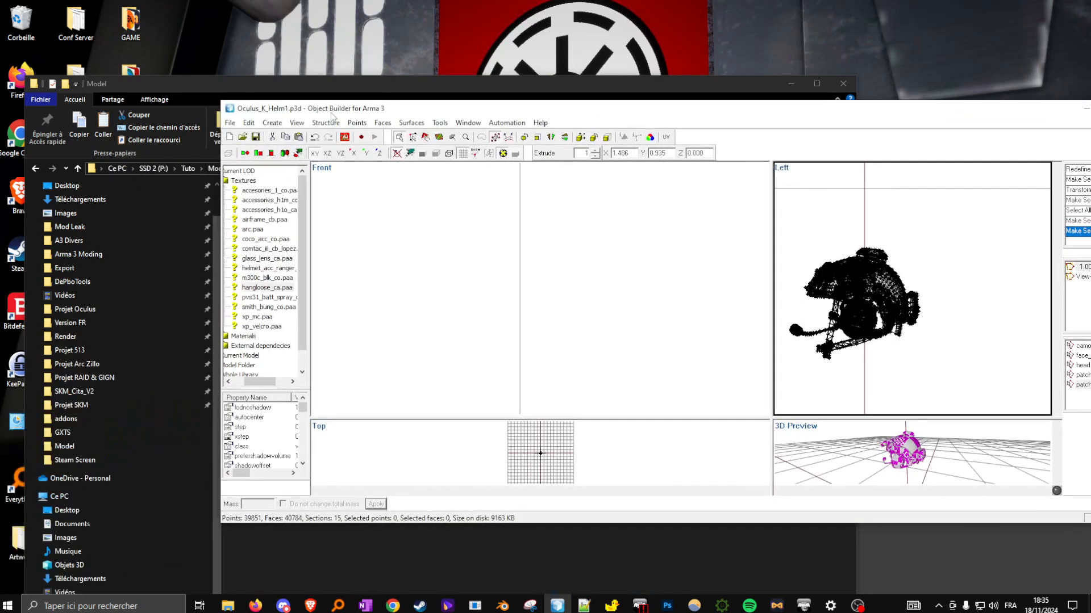
drag(332, 113, 538, 97)
click(268, 255)
click(188, 169)
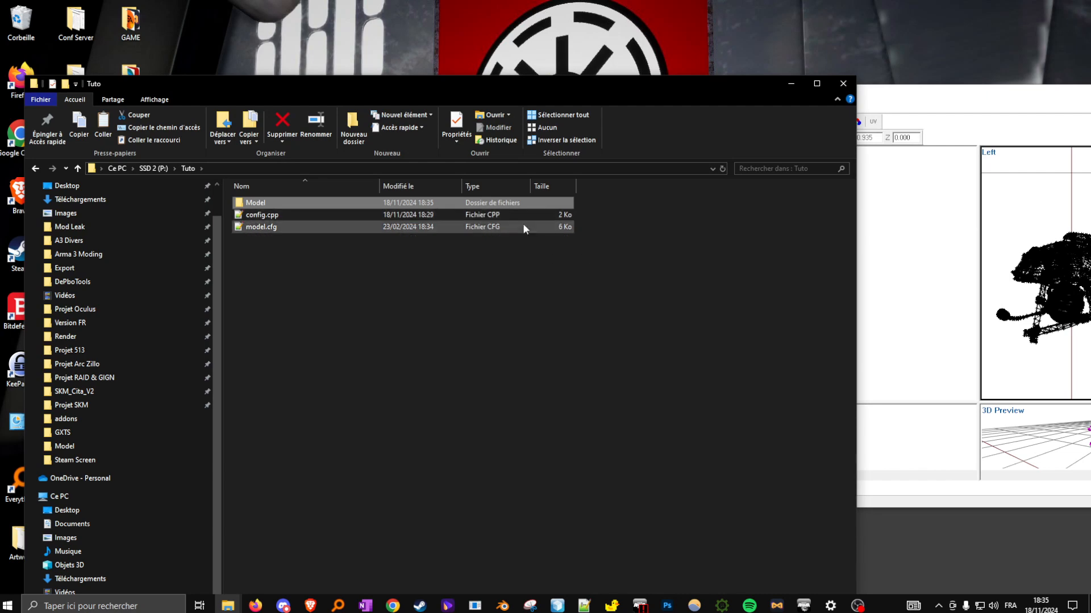
drag(942, 86, 915, 86)
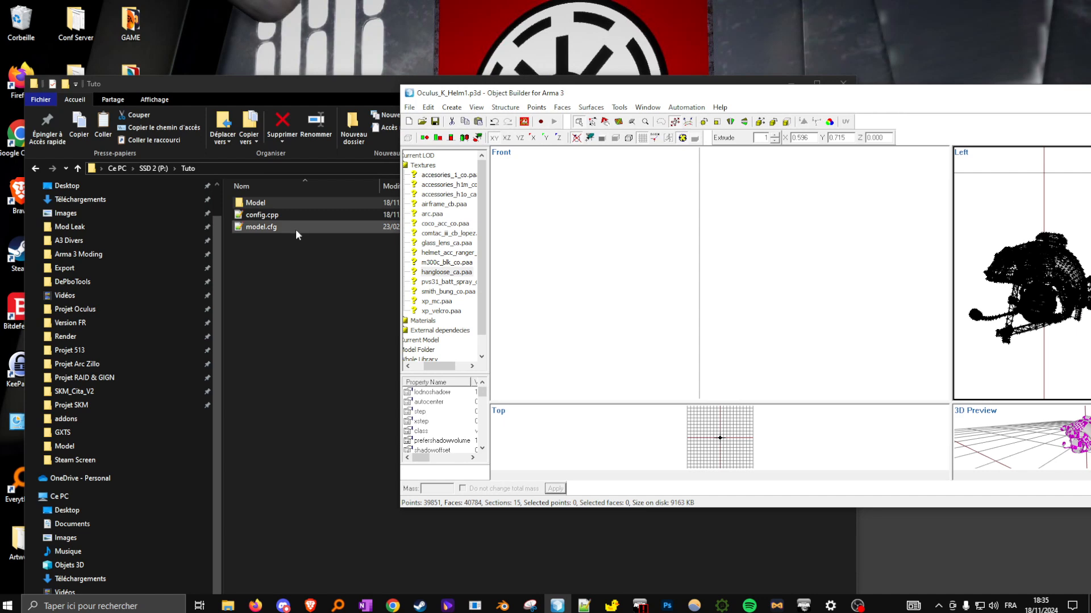
double_click(269, 228)
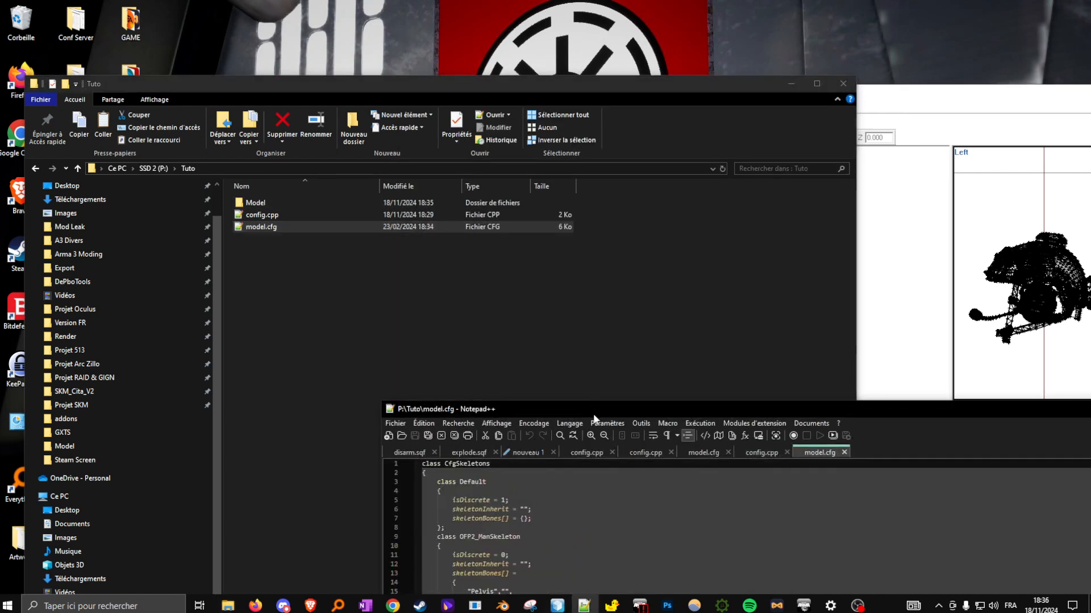
Step: Delete the Oculus_K_Helm2 class line at the end of CfgModels in model.cfg
scroll(443, 284, down, 20)
scroll(457, 292, down, 19)
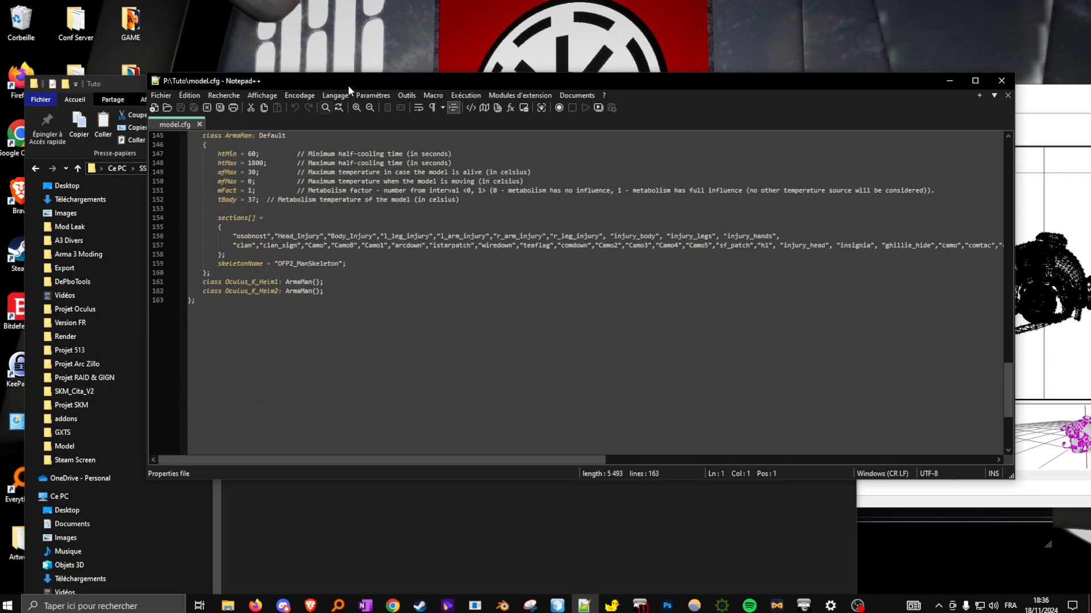
drag(348, 86, 531, 126)
drag(506, 334, 313, 339)
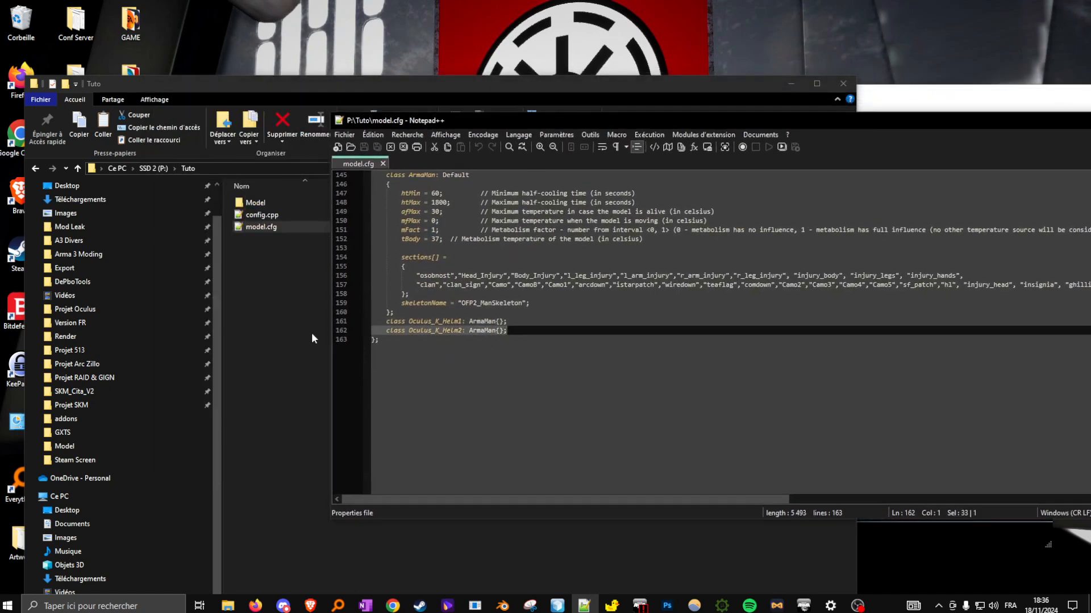
key(BackSpace)
key(BackSpace)
Step: Compare the Oculus_K_Helm1 class name in model.cfg with the p3d file name in the Model folder
double_click(440, 322)
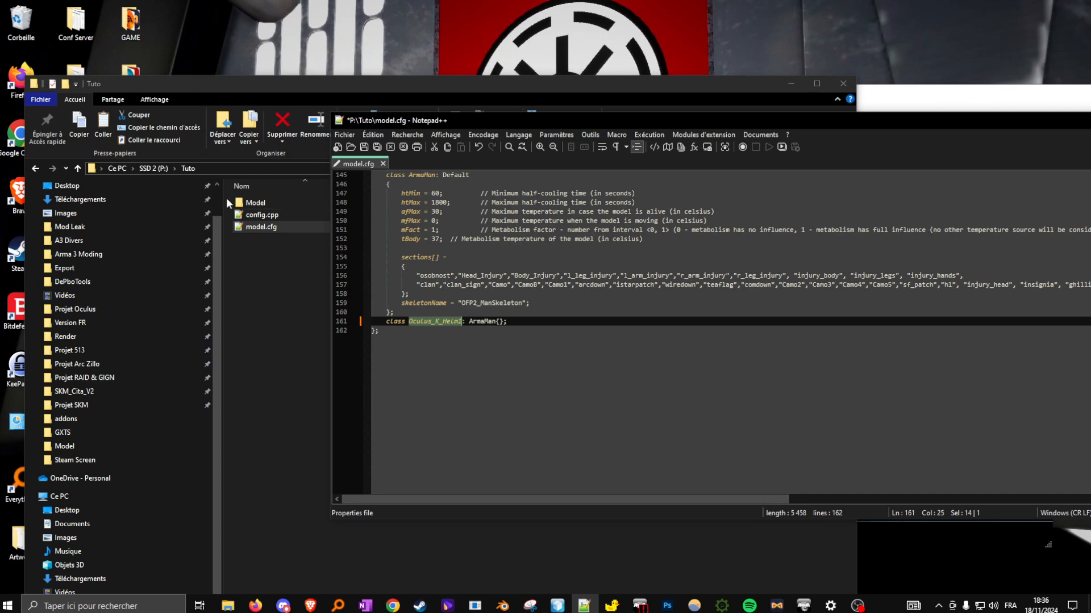
double_click(256, 202)
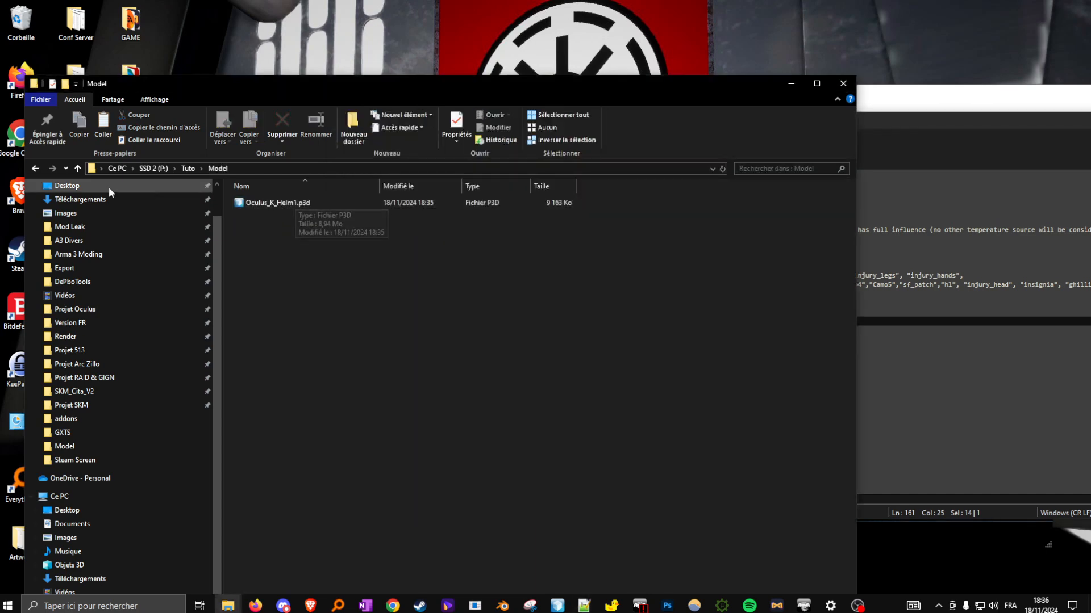
click(894, 377)
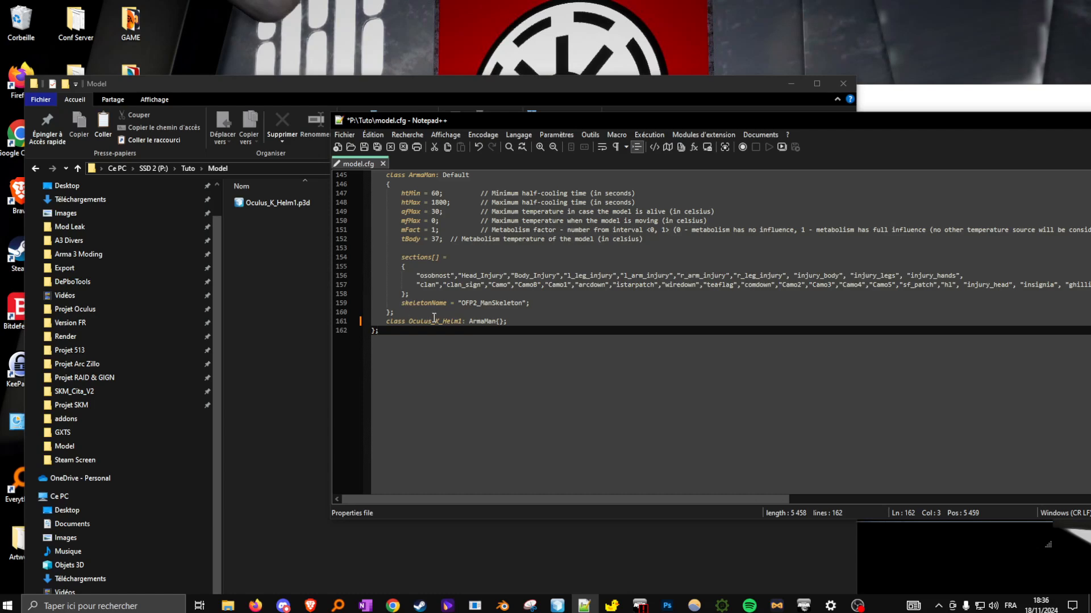
Step: Examine the sections[] array of the ArmaMan class in model.cfg
scroll(562, 262, up, 3)
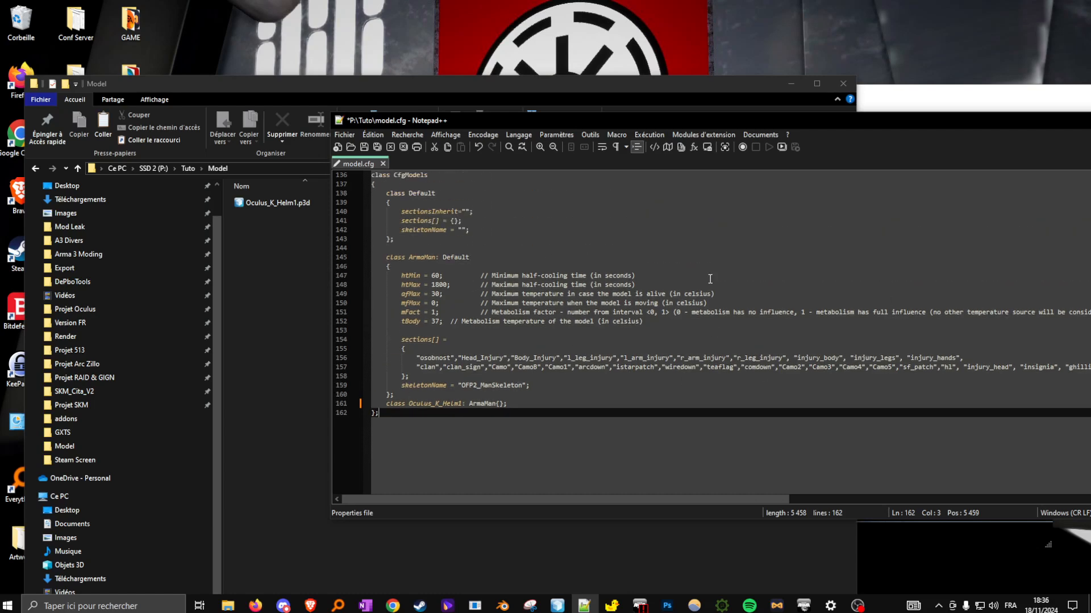
drag(796, 130, 641, 133)
mouse_move(562, 504)
mouse_down()
mouse_move(602, 505)
mouse_move(560, 505)
mouse_up()
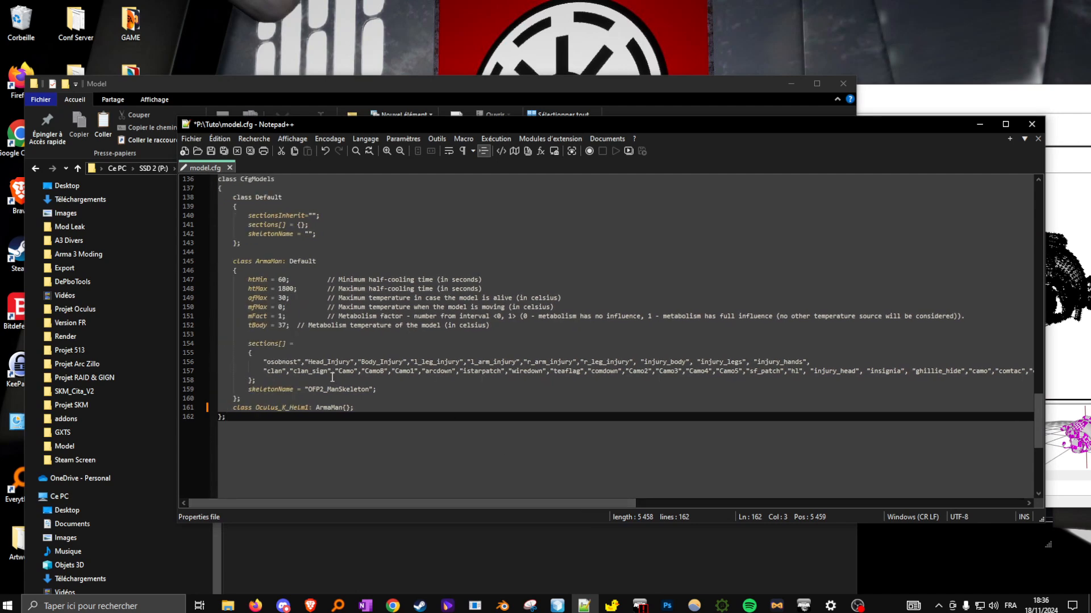
drag(240, 342, 295, 380)
click(298, 363)
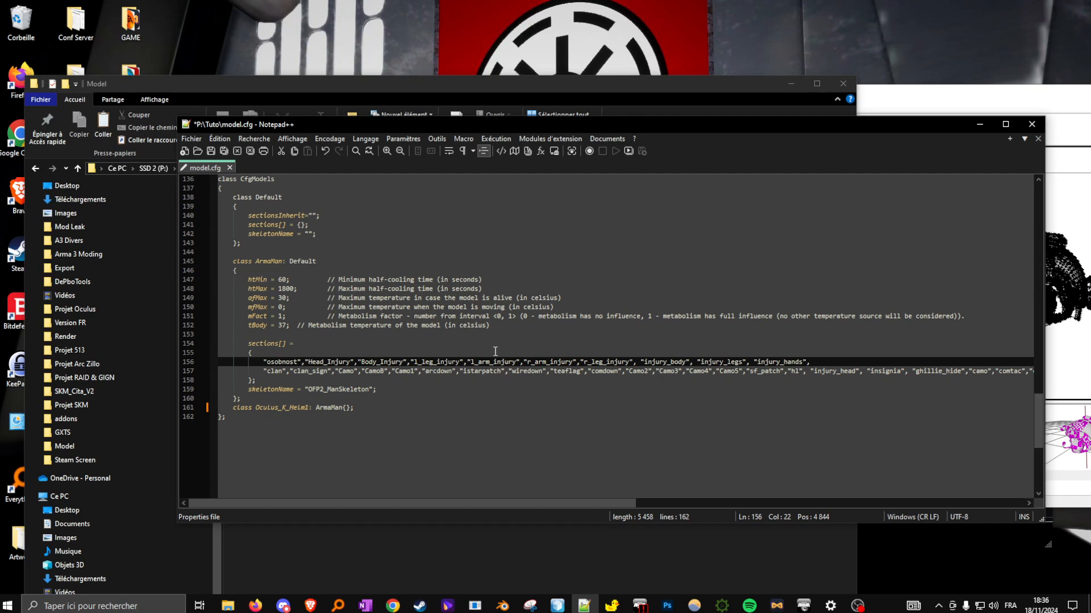
Step: Rearrange the Notepad++, Explorer and Object Builder windows so model.cfg and the helmet's named selections are both within reach
drag(753, 129, 614, 121)
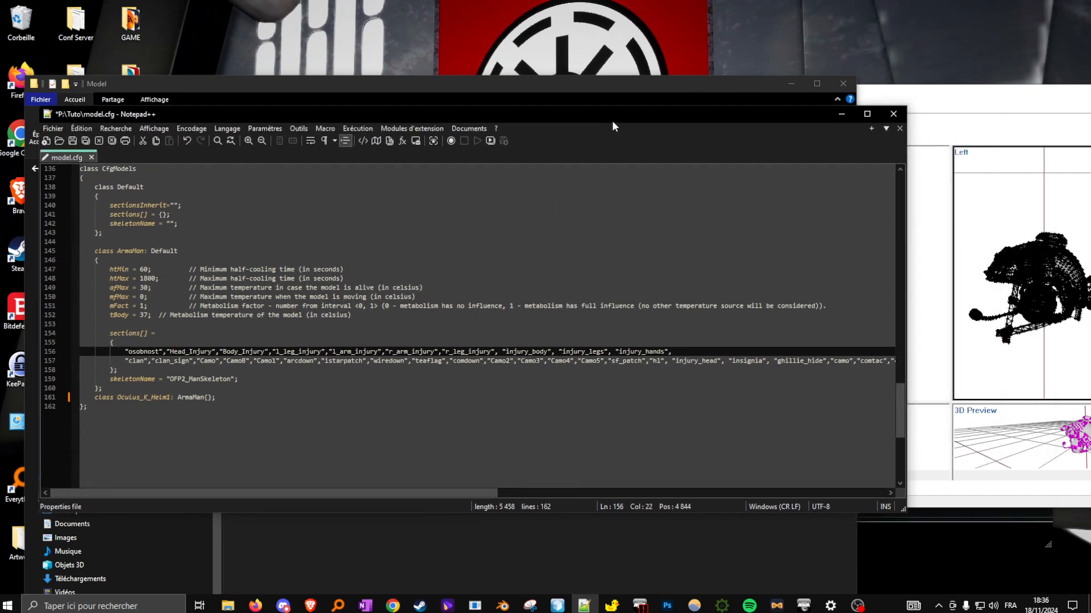
drag(995, 101, 873, 98)
drag(813, 168, 819, 193)
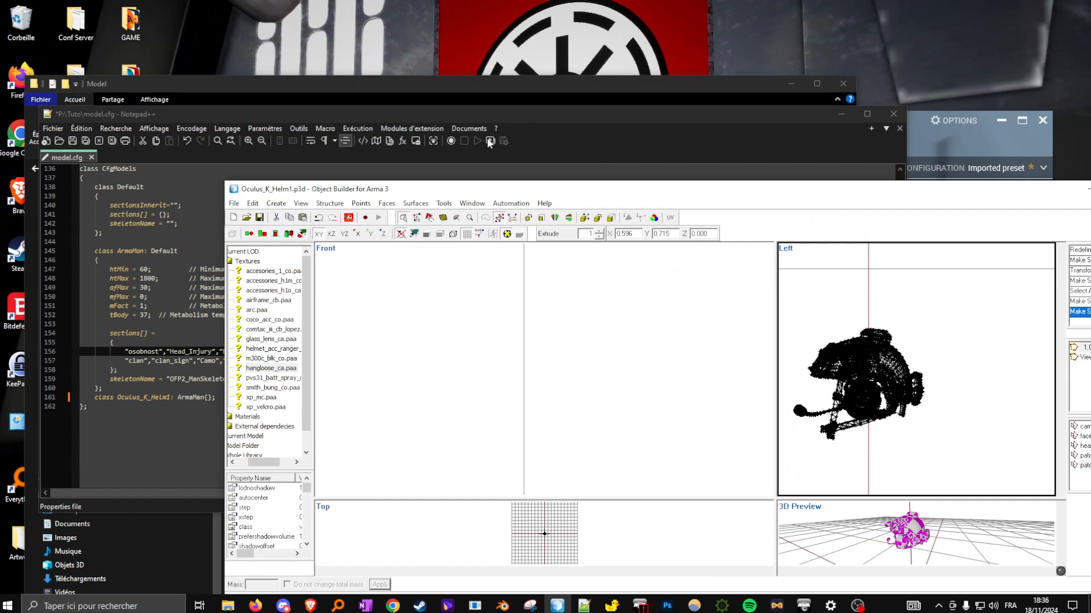
drag(176, 89, 138, 200)
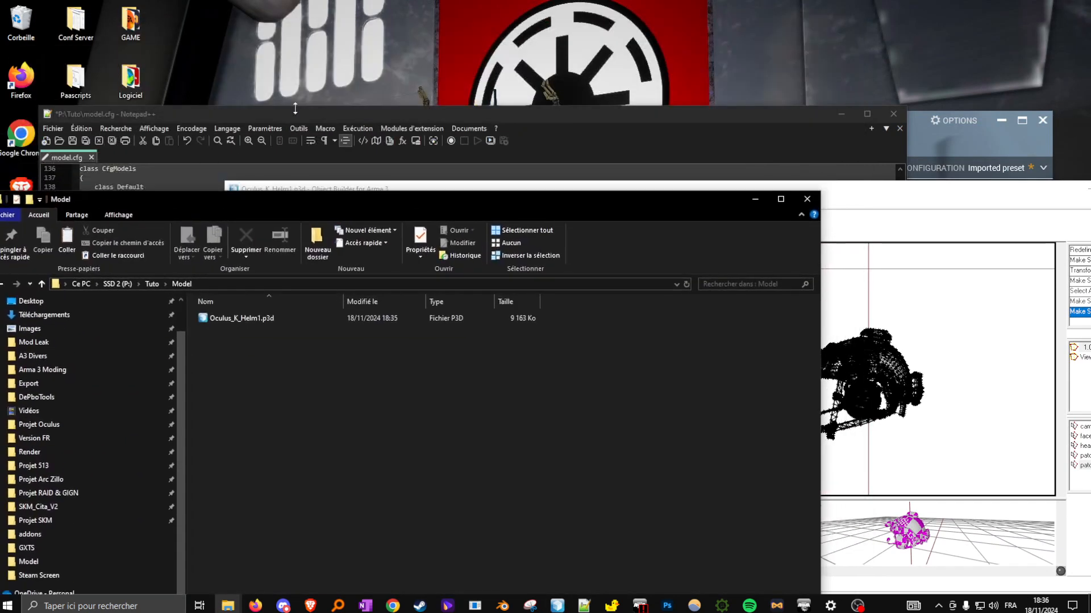
drag(237, 114, 209, 30)
click(558, 268)
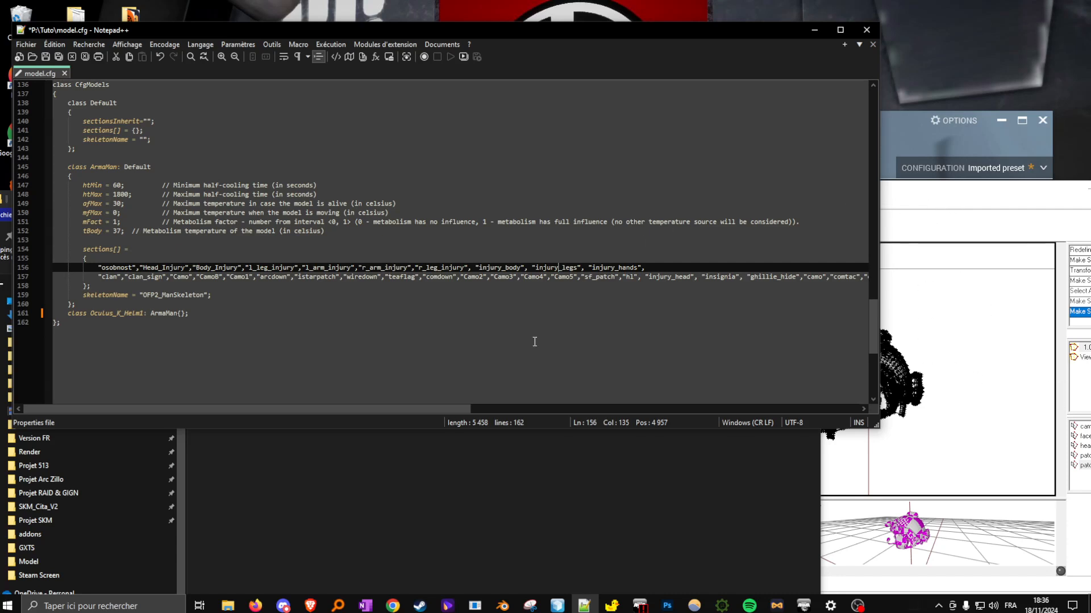
mouse_move(398, 411)
mouse_down()
mouse_move(416, 411)
mouse_move(398, 411)
mouse_up()
click(908, 211)
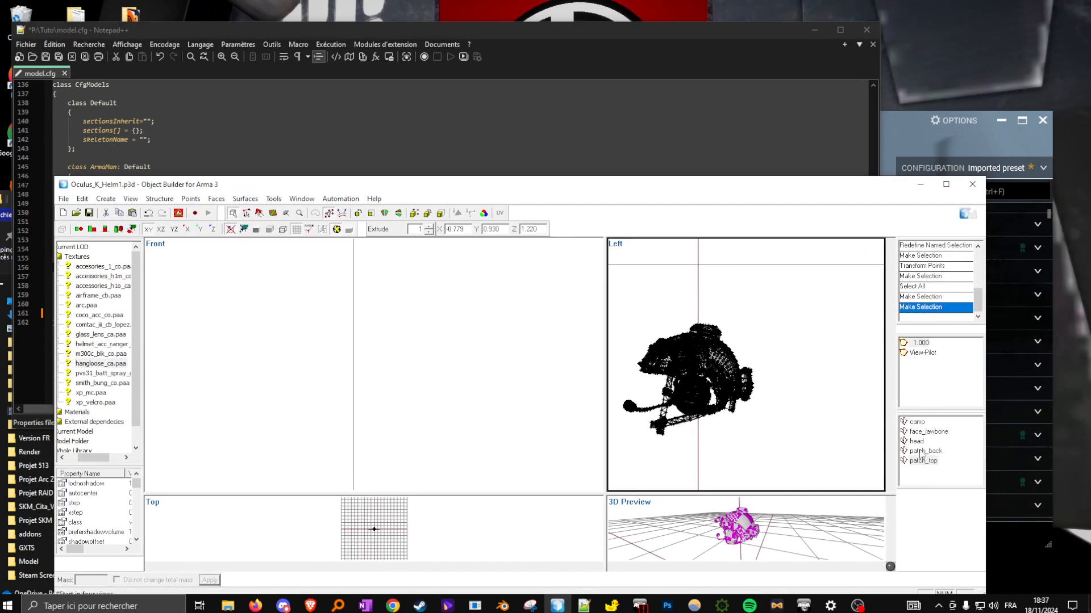
Step: Copy the name of the patch_back named selection in Object Builder without renaming it
click(924, 451)
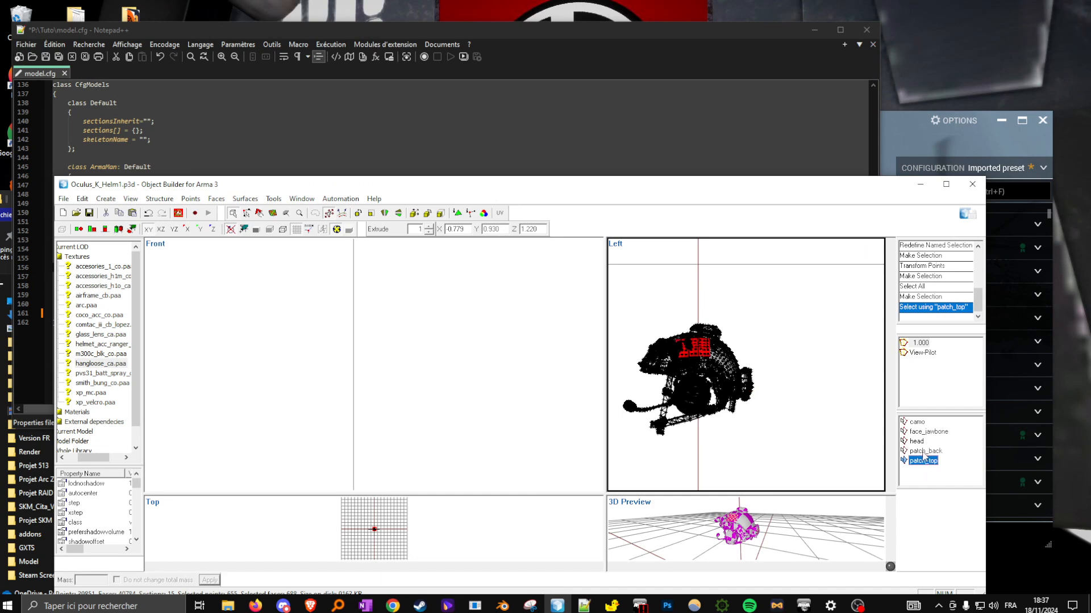
right_click(924, 454)
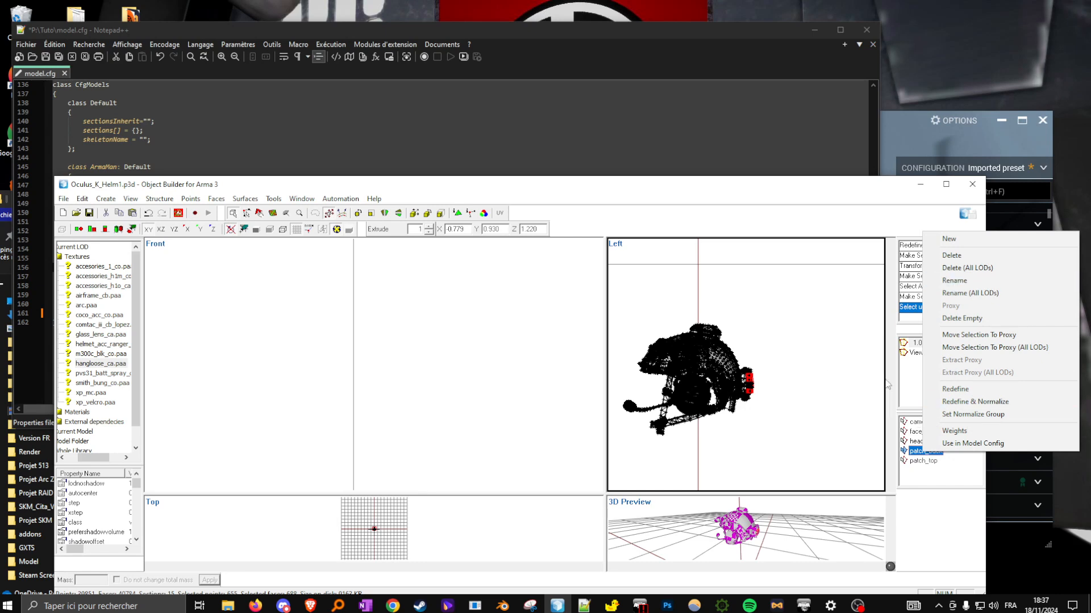
click(954, 280)
key(ctrl+c)
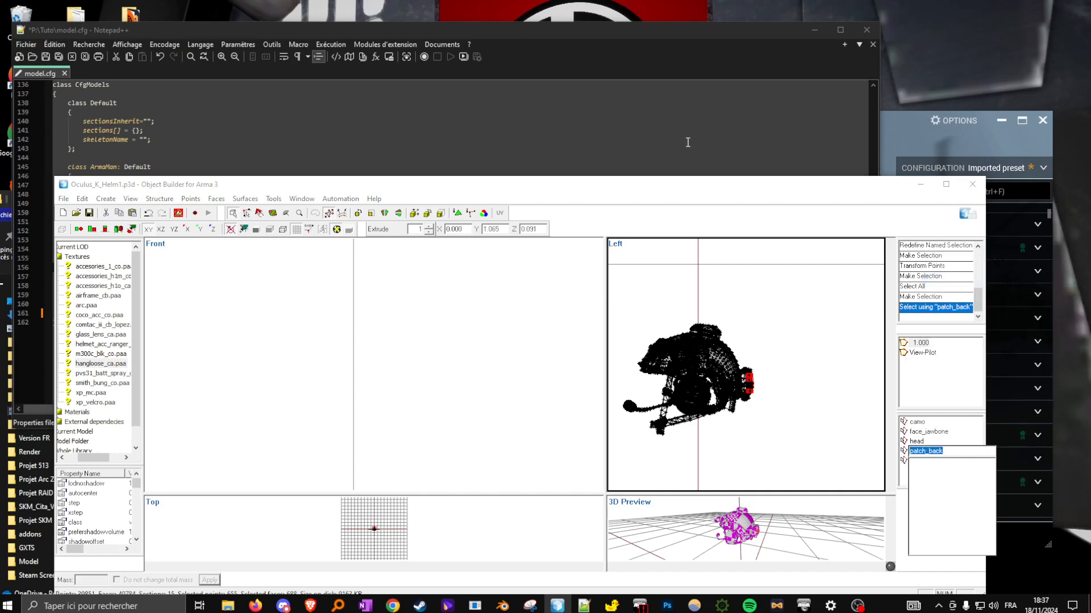
Step: Add "patch_back" after "teaflag" in the ArmaMan sections[] array of model.cfg in Notepad++ and save
click(687, 142)
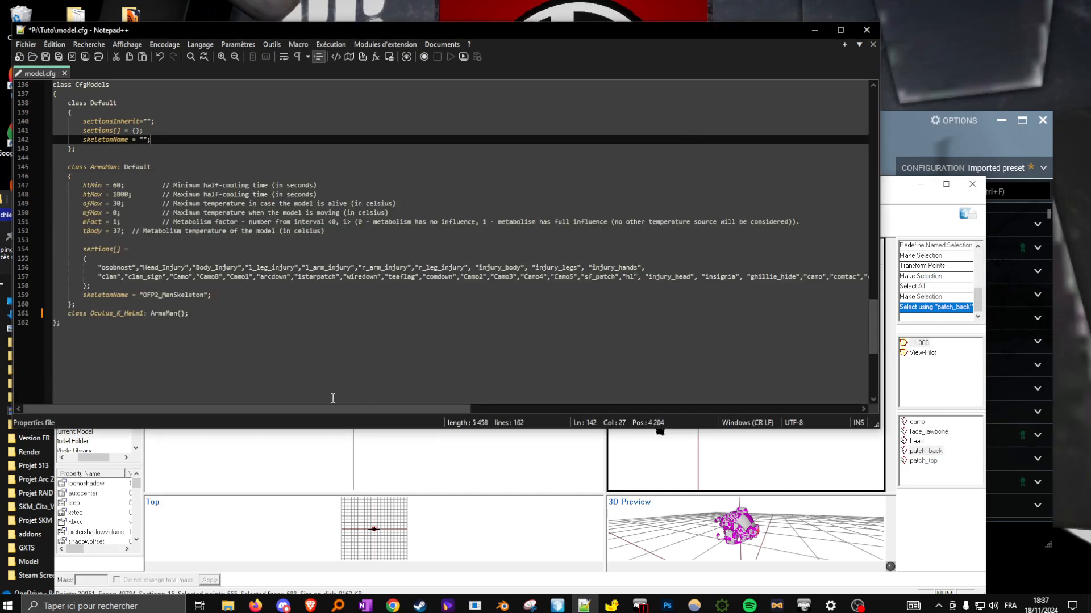
mouse_move(423, 409)
mouse_down()
mouse_move(811, 416)
mouse_move(423, 413)
mouse_up()
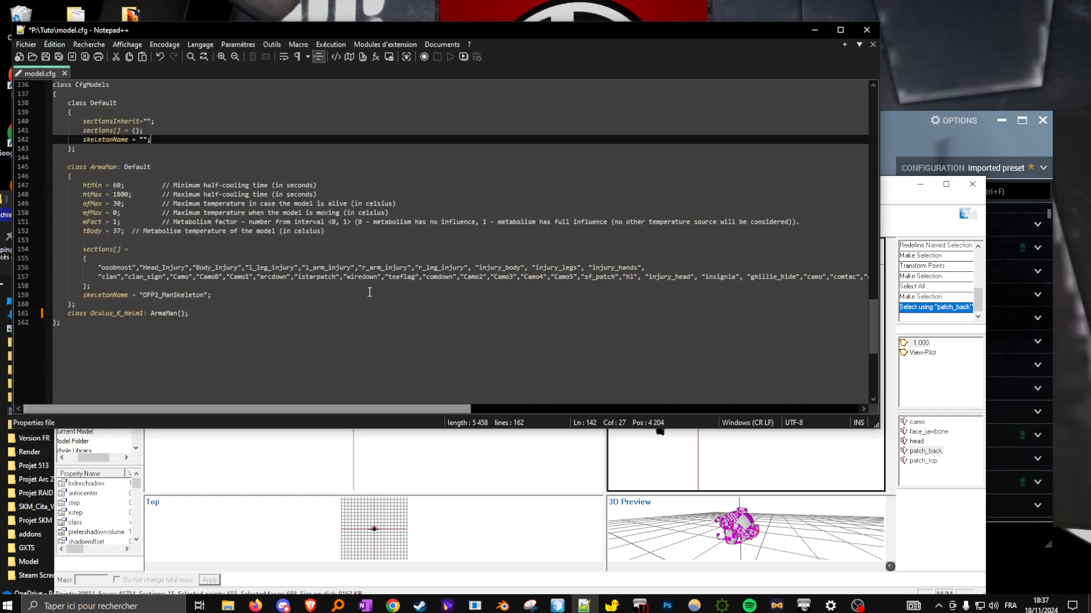
click(423, 275)
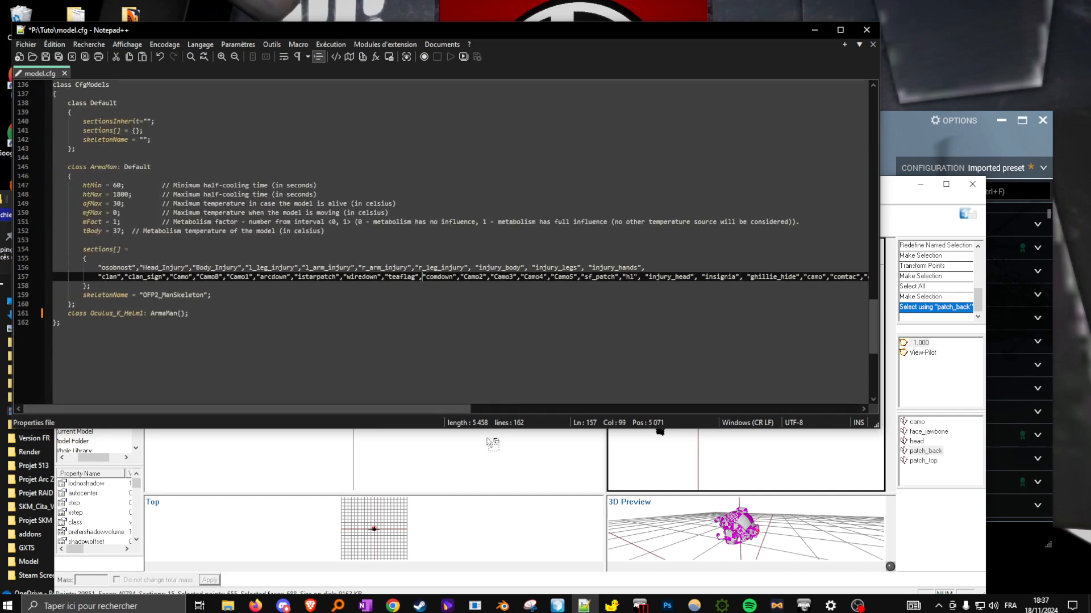
text("")
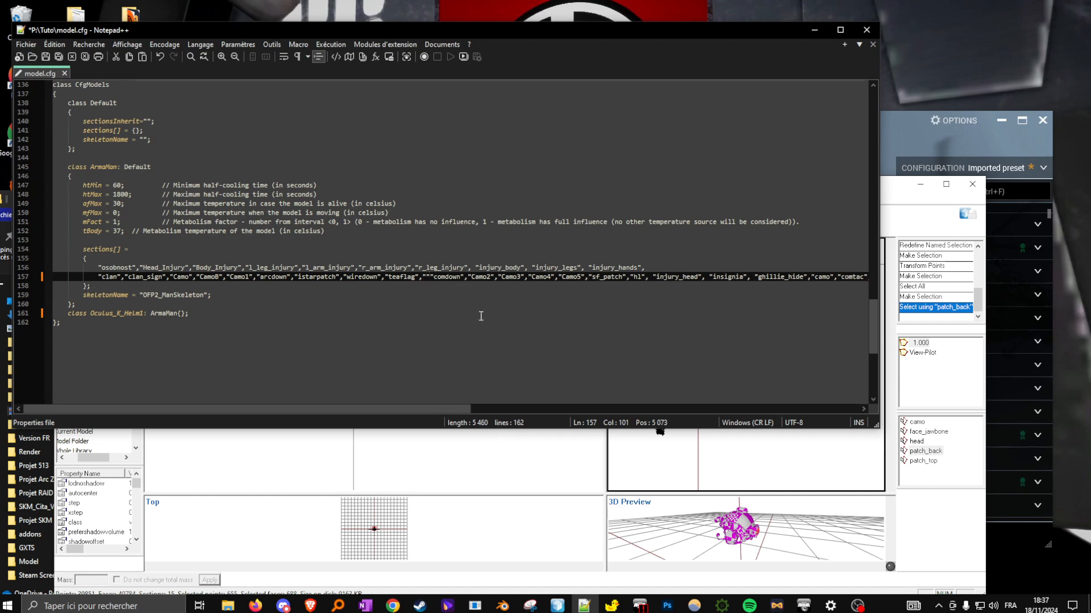
text(,)
click(425, 277)
key(ctrl+v)
key(ctrl+s)
Step: Add "patch_top" after "patch_back" in the sections[] array and save model.cfg
click(471, 277)
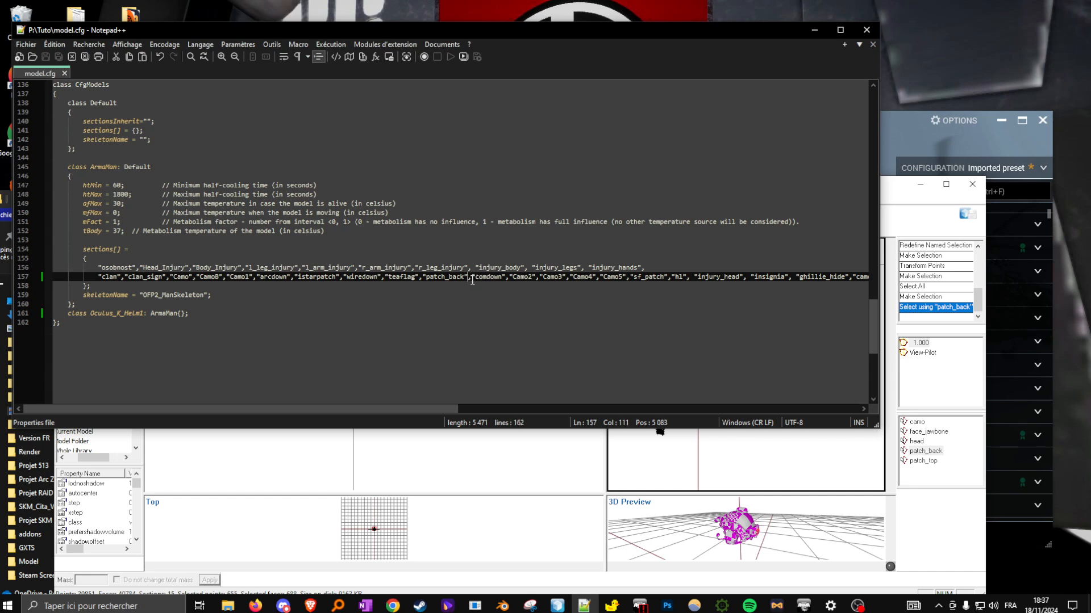
text(,"",)
key(ctrl+v)
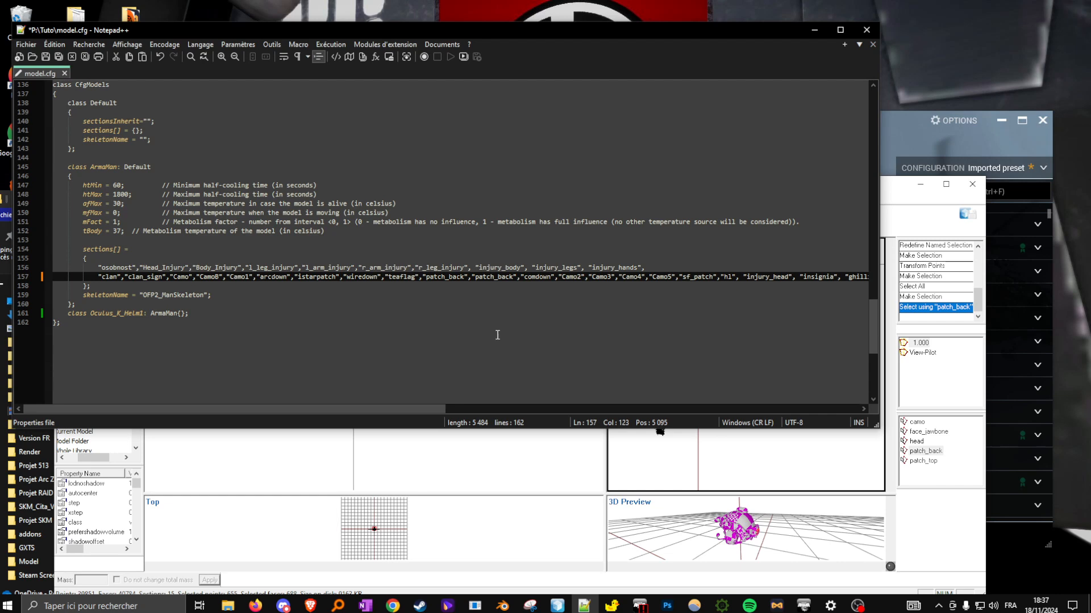
drag(498, 278, 513, 278)
text(top)
key(ctrl+s)
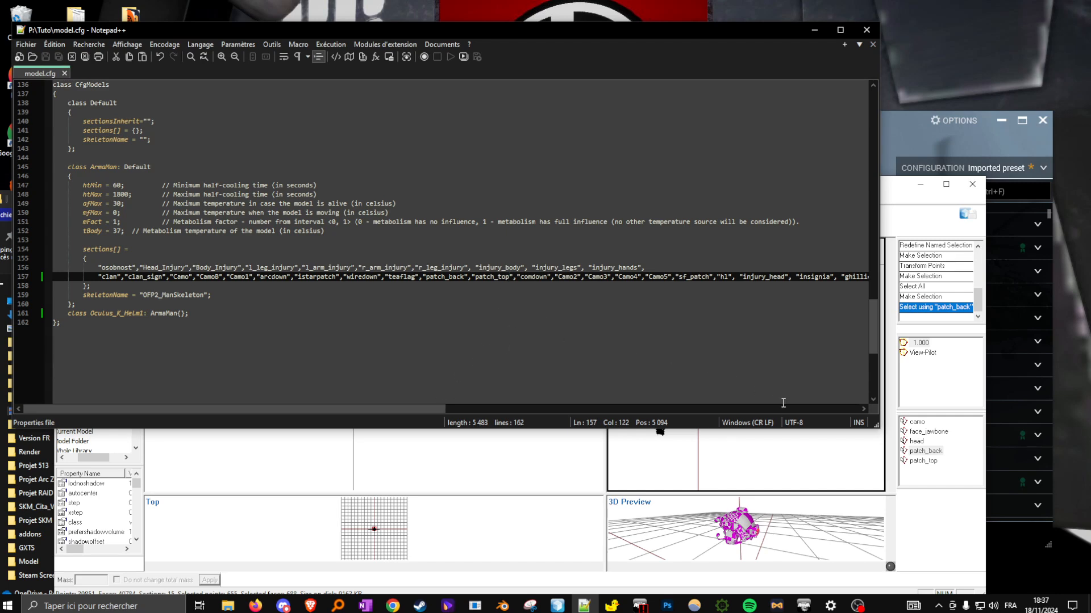
Step: Close Notepad++, move Object Builder aside, and open config.cpp from the Tuto folder
scroll(559, 340, up, 17)
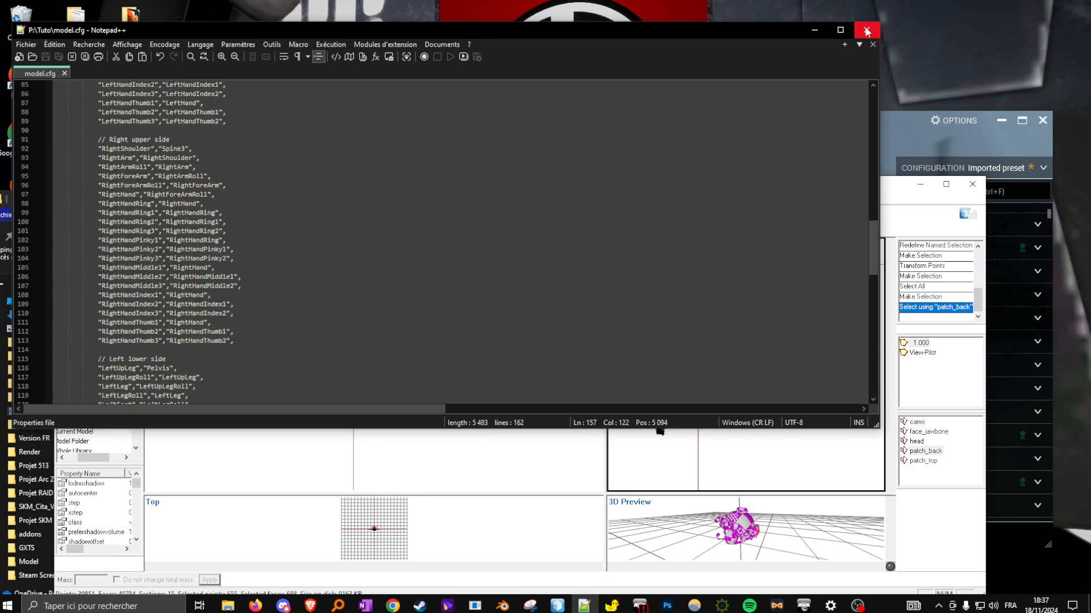
click(866, 32)
drag(604, 210, 849, 278)
click(153, 284)
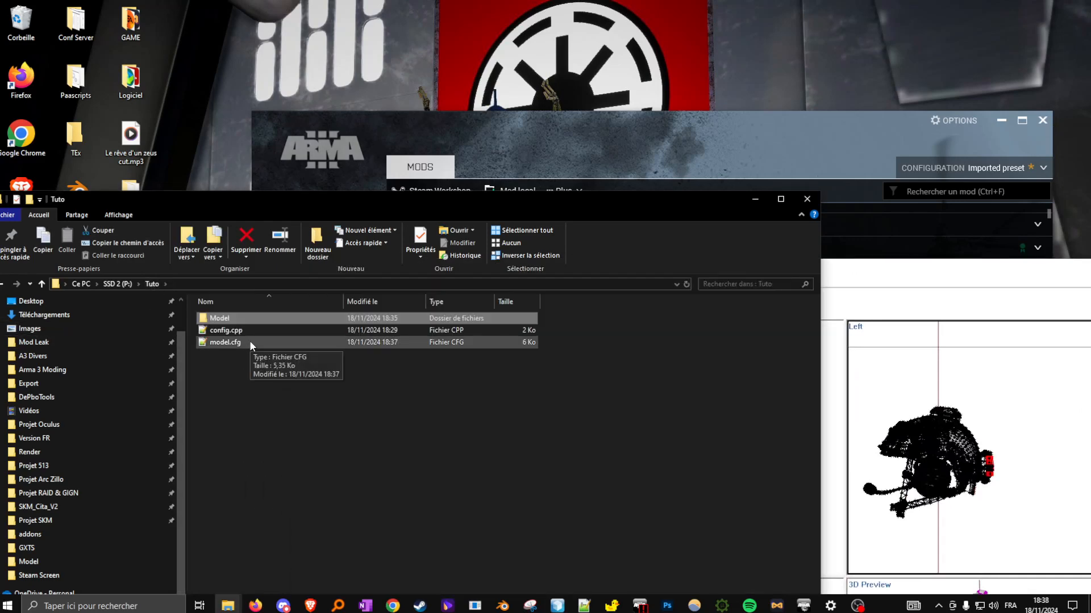
double_click(258, 329)
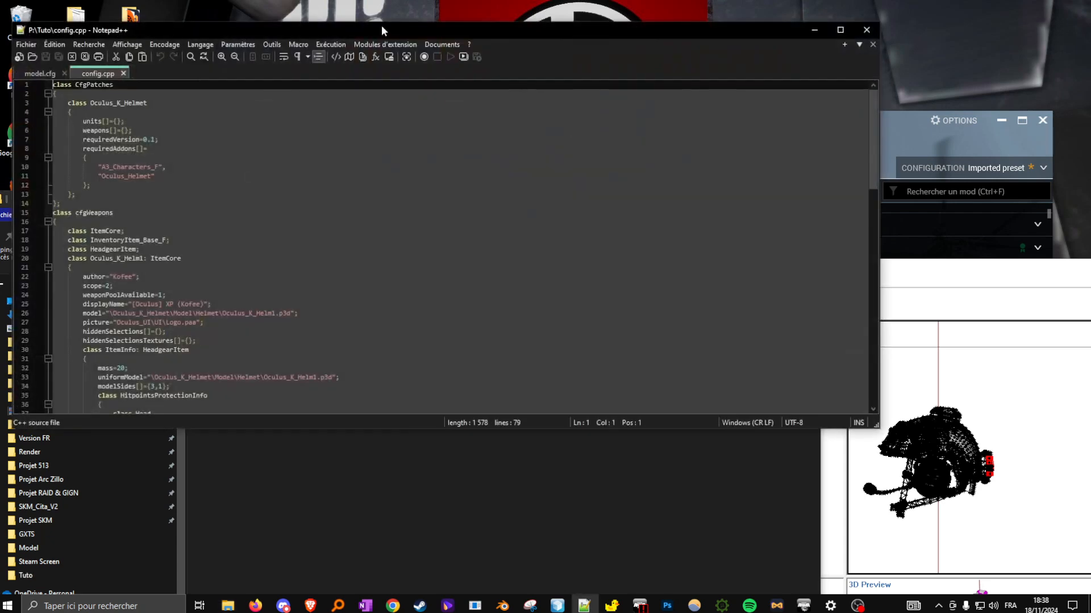
drag(380, 25, 554, 40)
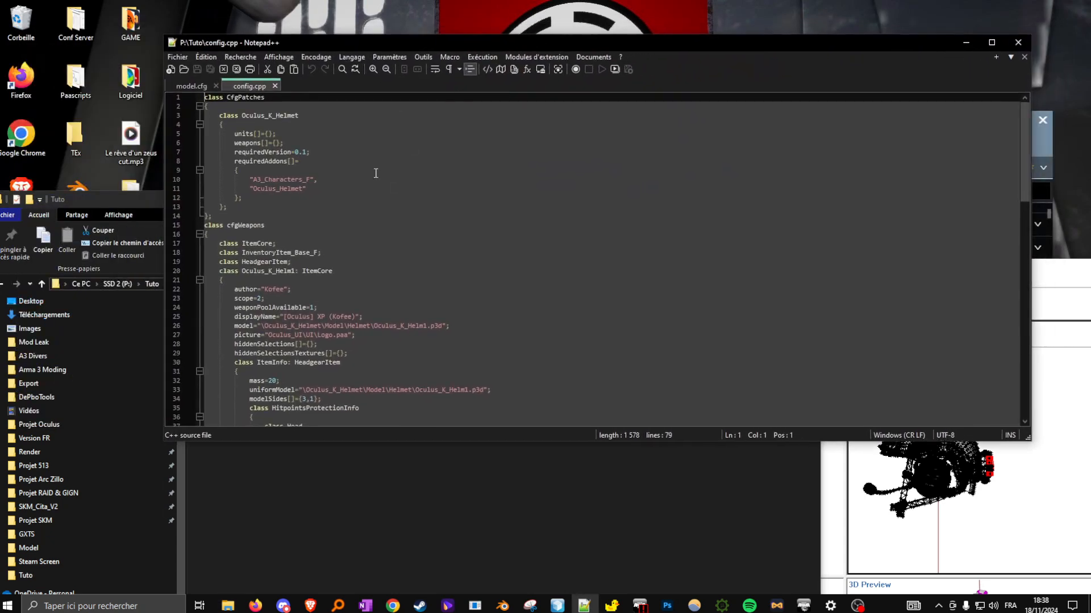
Step: Examine the requiredAddons entries in CfgPatches and the Oculus_K_Helm1 class in cfgWeapons of config.cpp
click(316, 190)
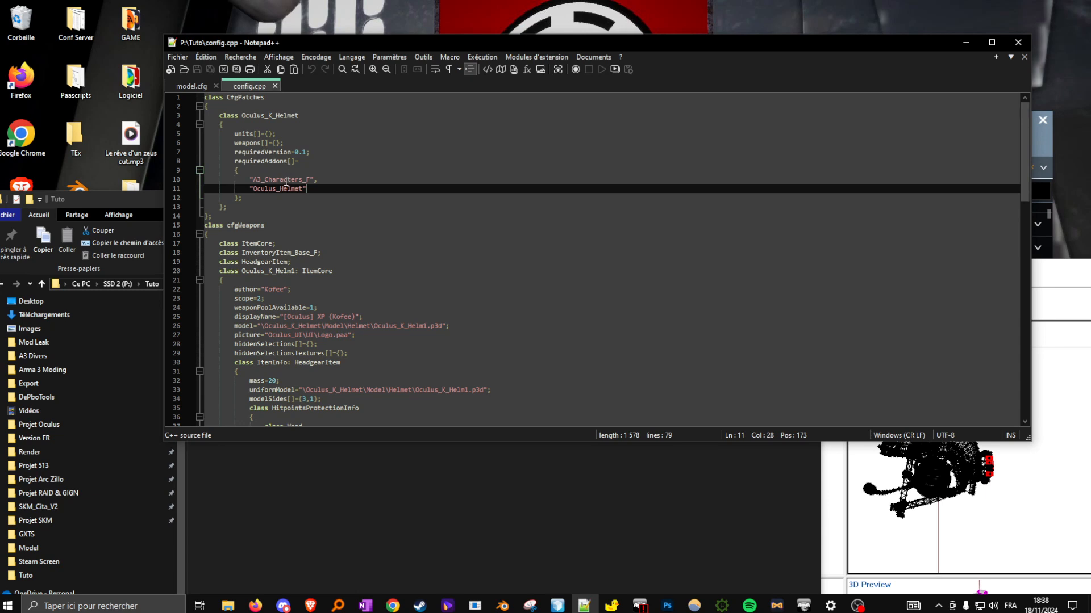
double_click(285, 180)
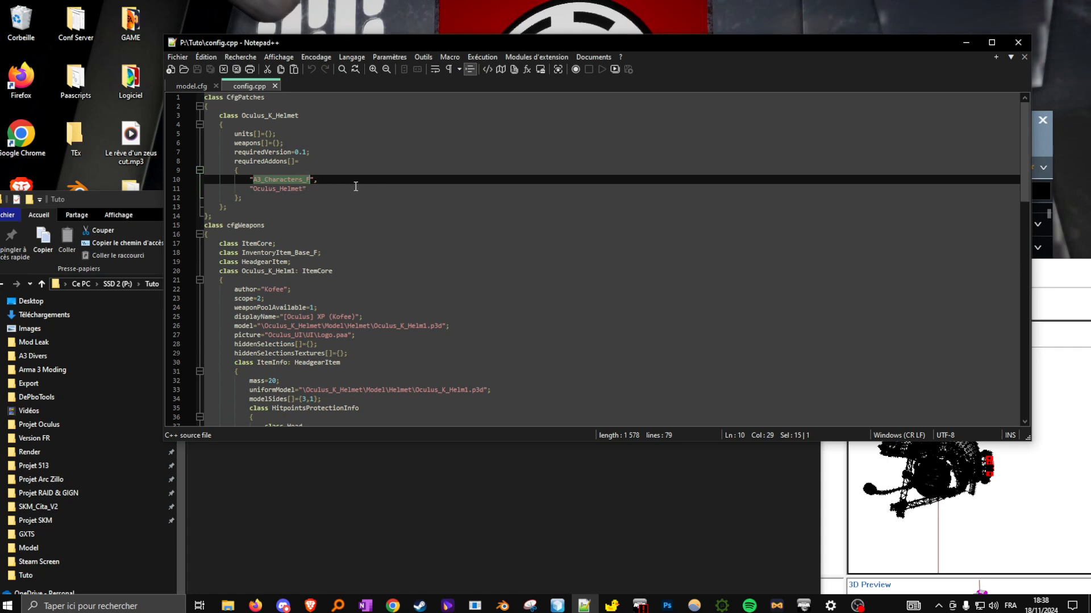
scroll(334, 228, down, 3)
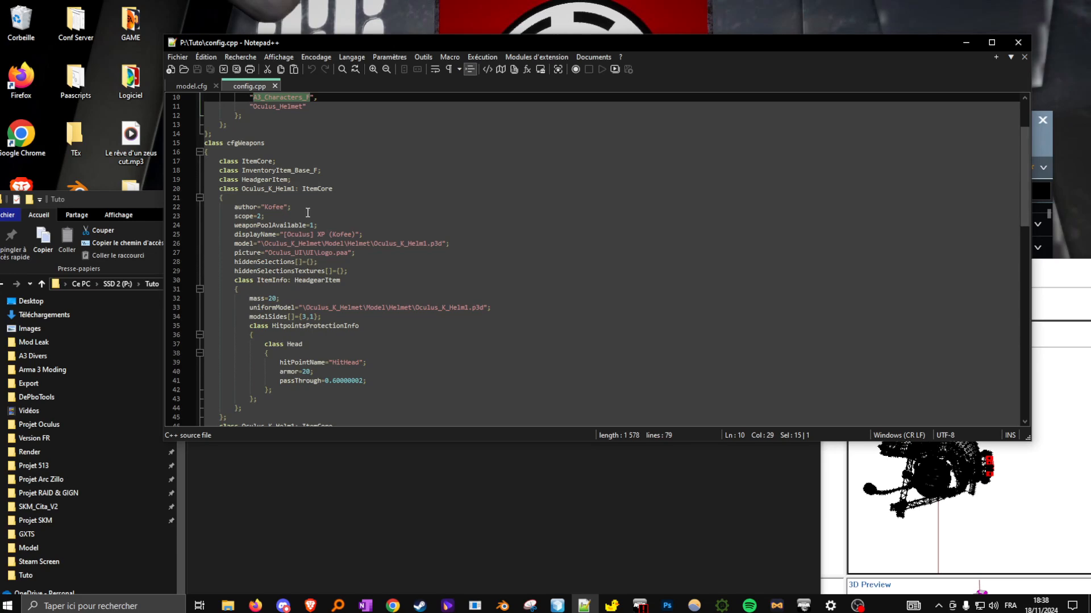
scroll(307, 213, up, 2)
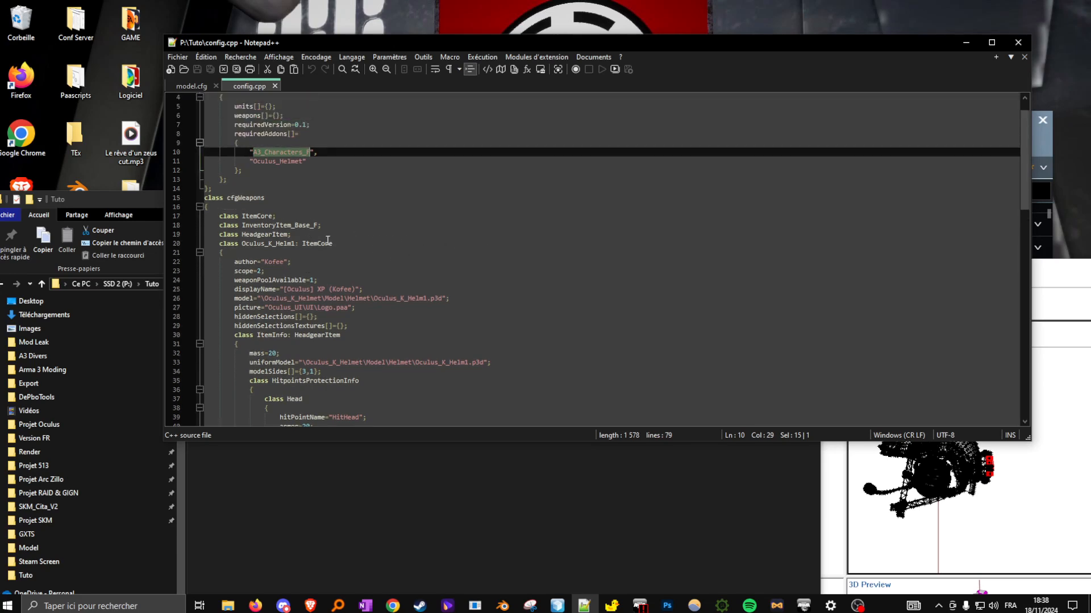
scroll(272, 243, down, 1)
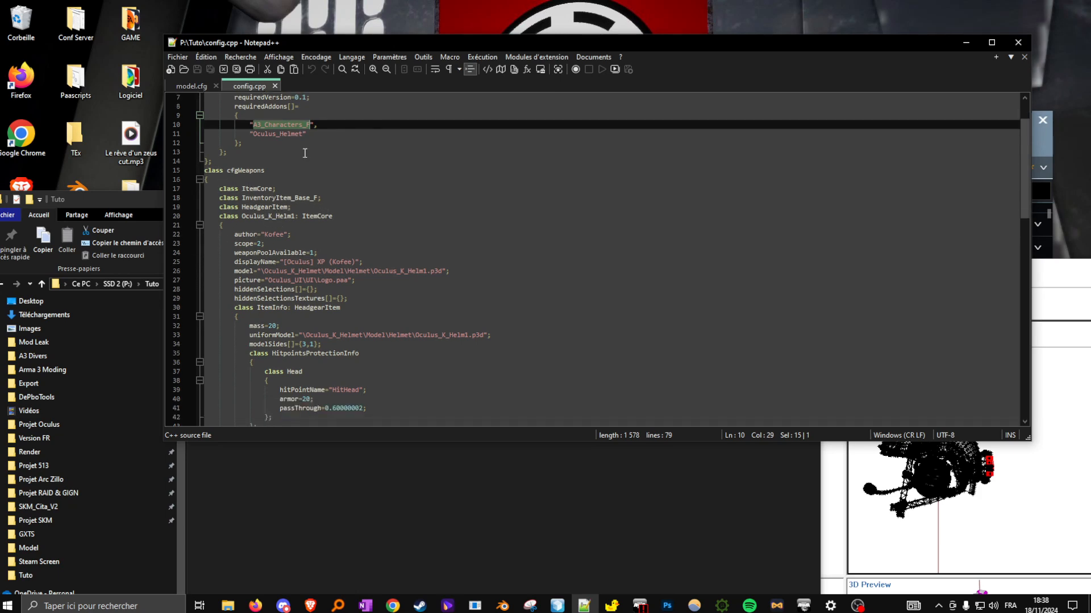
double_click(267, 216)
click(295, 217)
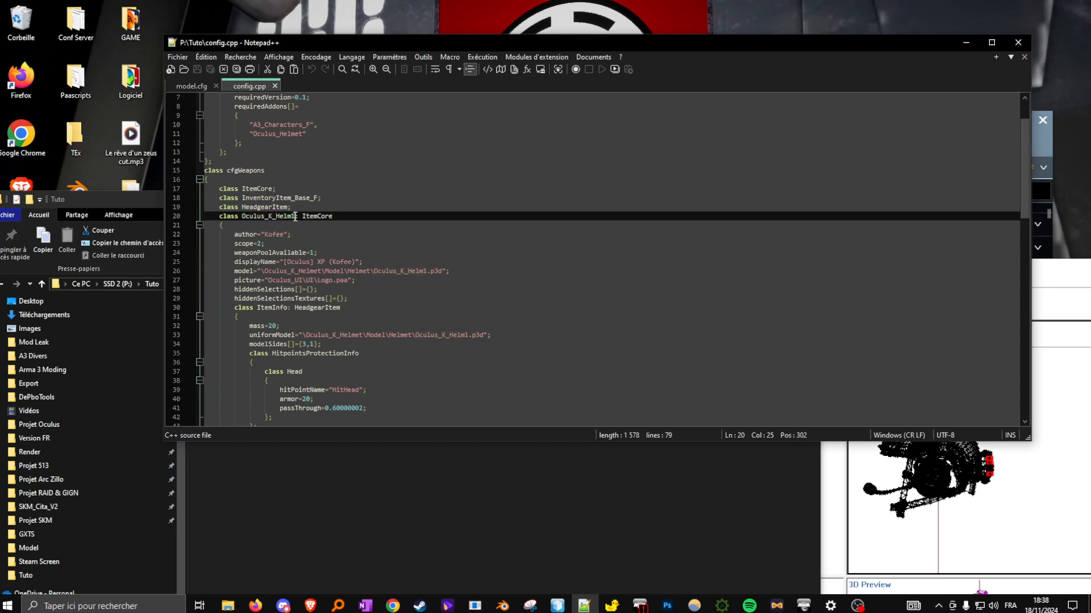
drag(346, 43, 373, 90)
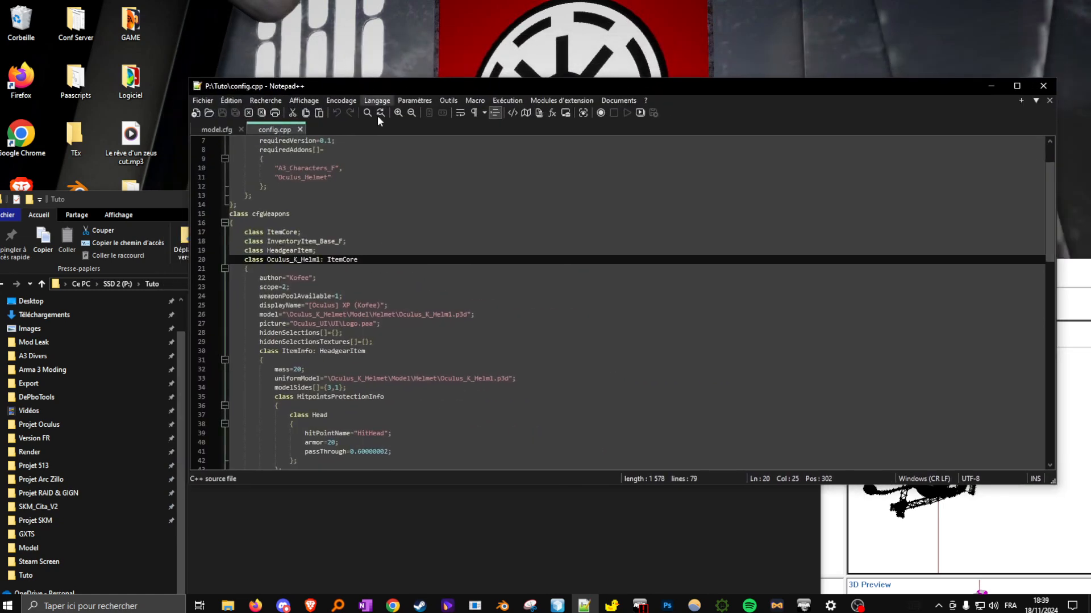
scroll(328, 261, down, 2)
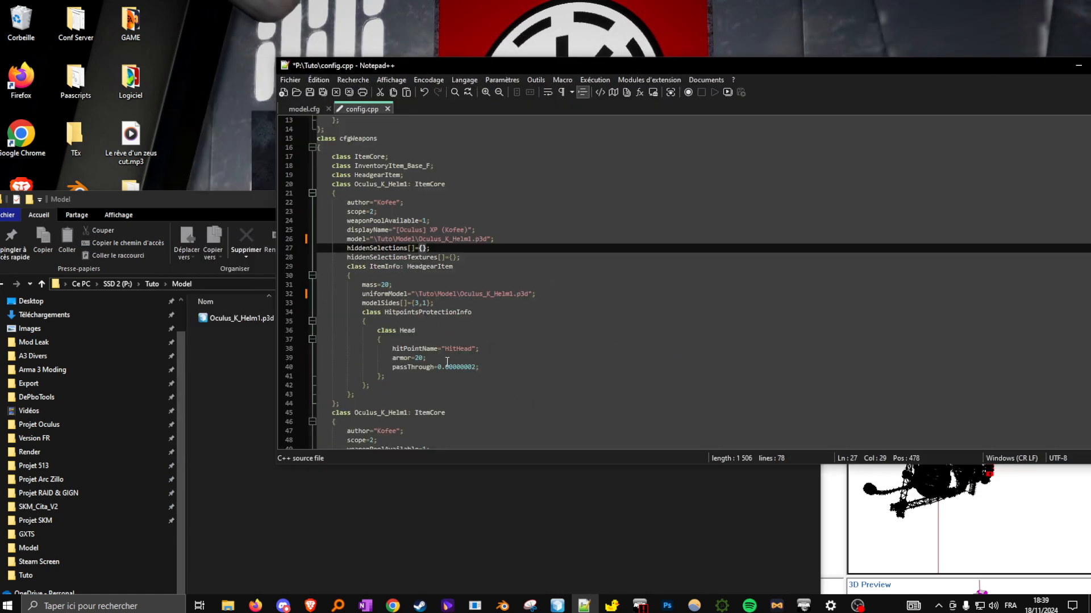
Step: Enter "patch_back" in the hiddenSelections[] array of the first Oculus_K_Helm1 class in config.cpp
scroll(446, 318, down, 4)
scroll(445, 256, up, 5)
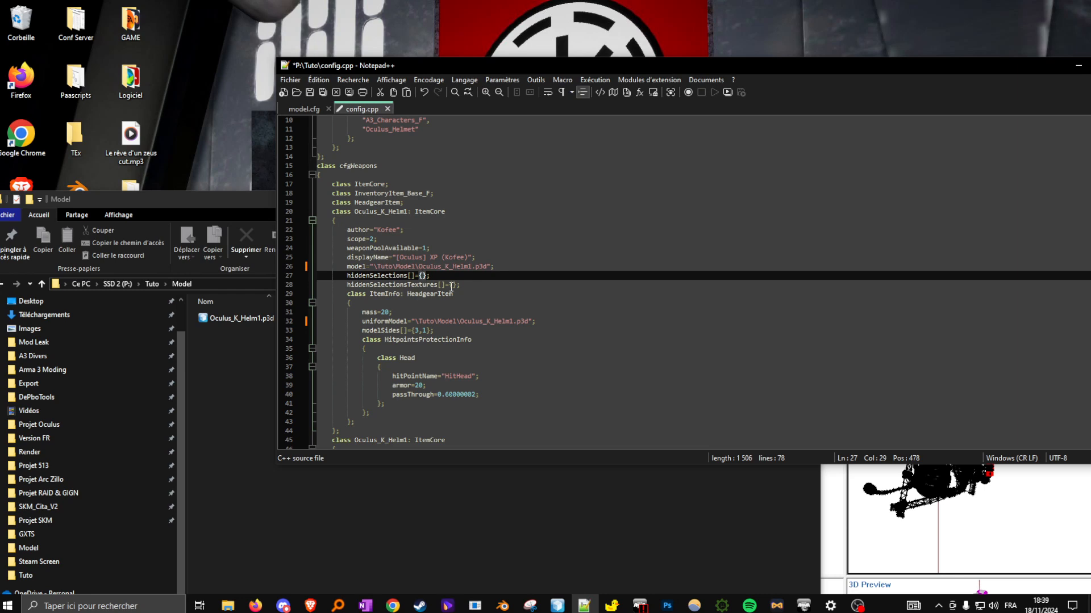
text(")
key(alt+Tab)
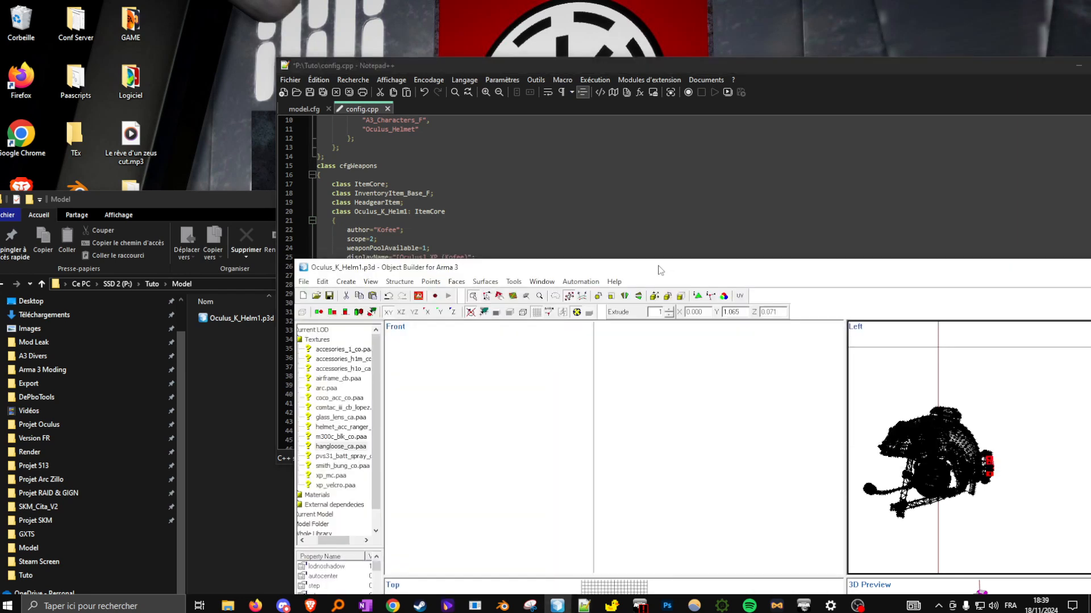
click(454, 212)
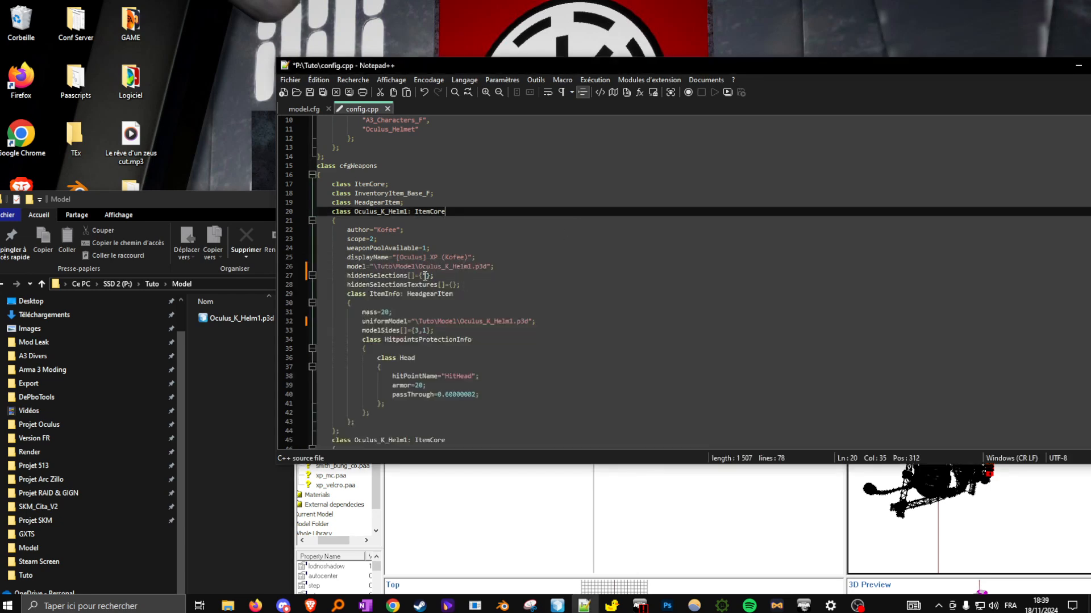
click(426, 275)
text(patch_back")
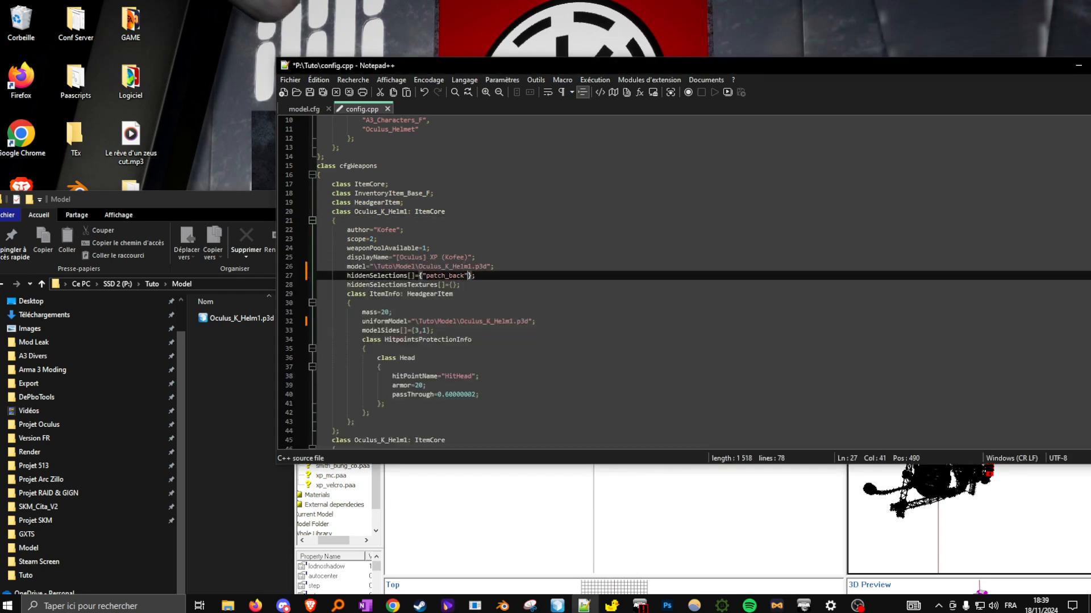
Step: Add "patch_top" as the second hiddenSelections[] entry and save config.cpp
text(,")
key(ctrl+v)
key(BackSpace)
key(BackSpace)
key(BackSpace)
key(BackSpace)
text(top")
key(ctrl+s)
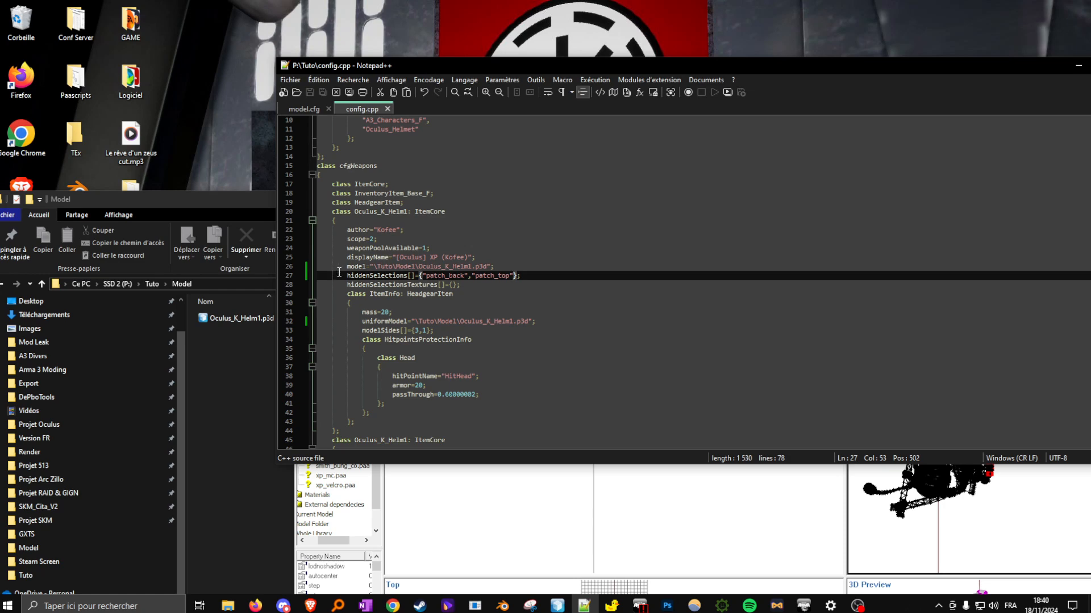
Step: Begin a quoted entry in the empty hiddenSelectionsTextures[] array with an opening quotation mark
drag(407, 276, 348, 276)
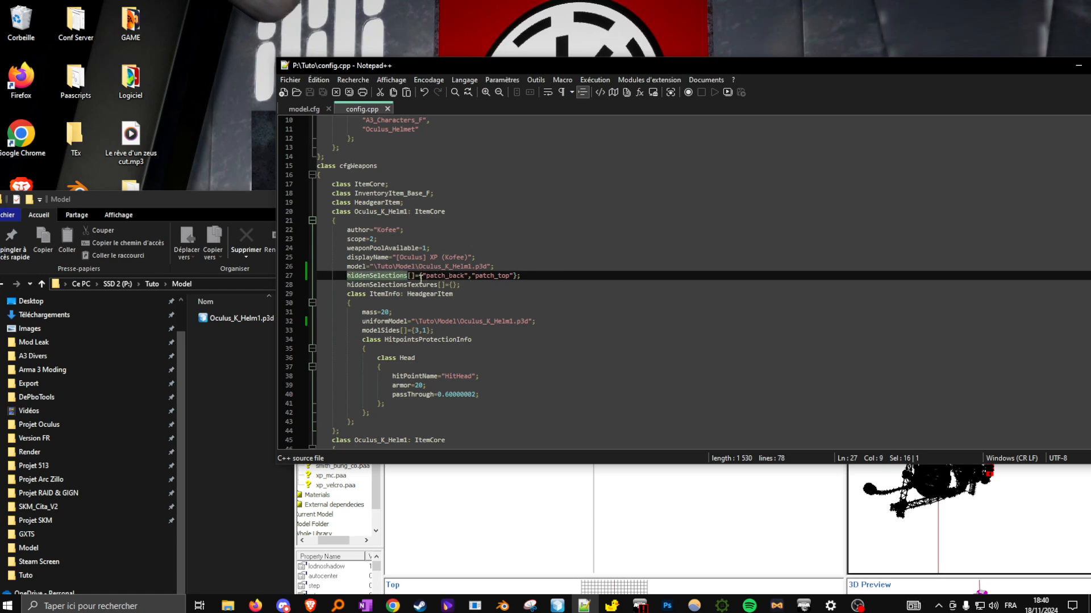
click(456, 286)
text(")
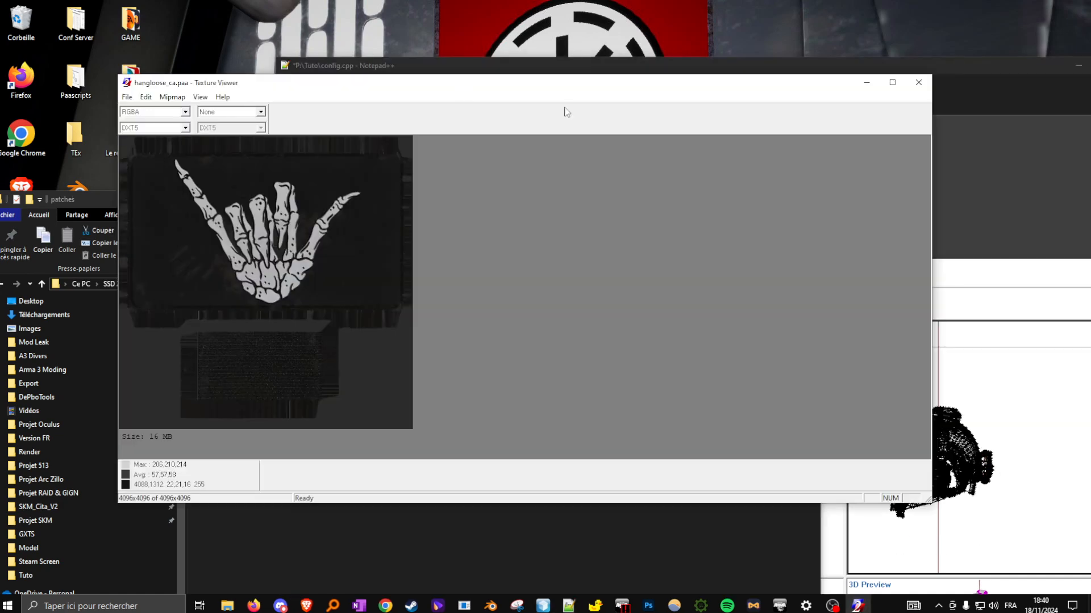
Step: Compare the hangloose_ca.paa patch texture in Texture Viewer with the helmet model's left view in Object Builder
click(1000, 282)
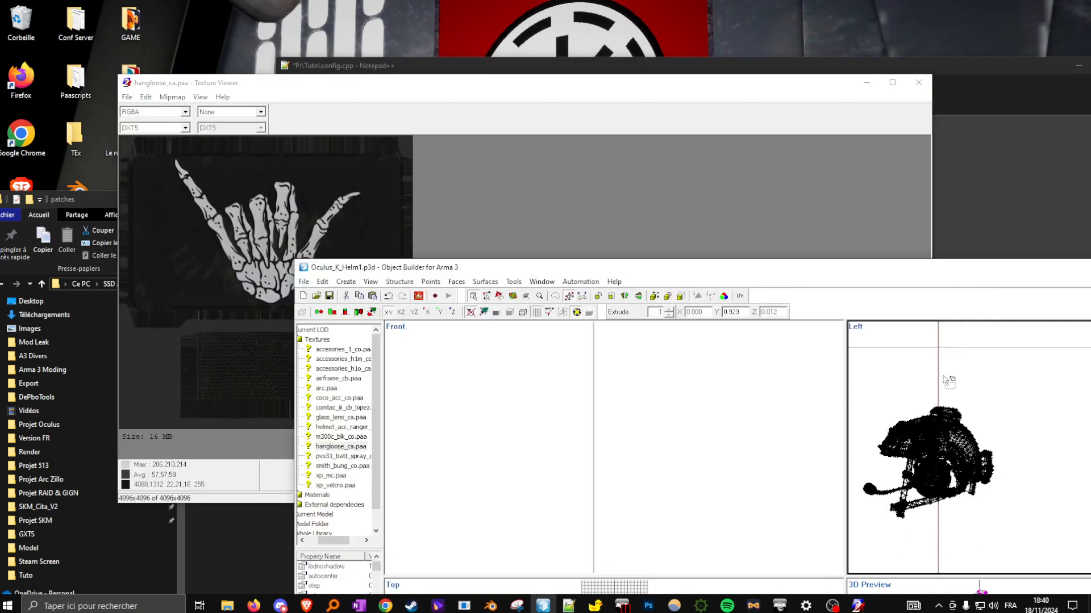
scroll(957, 387, up, 2)
click(682, 210)
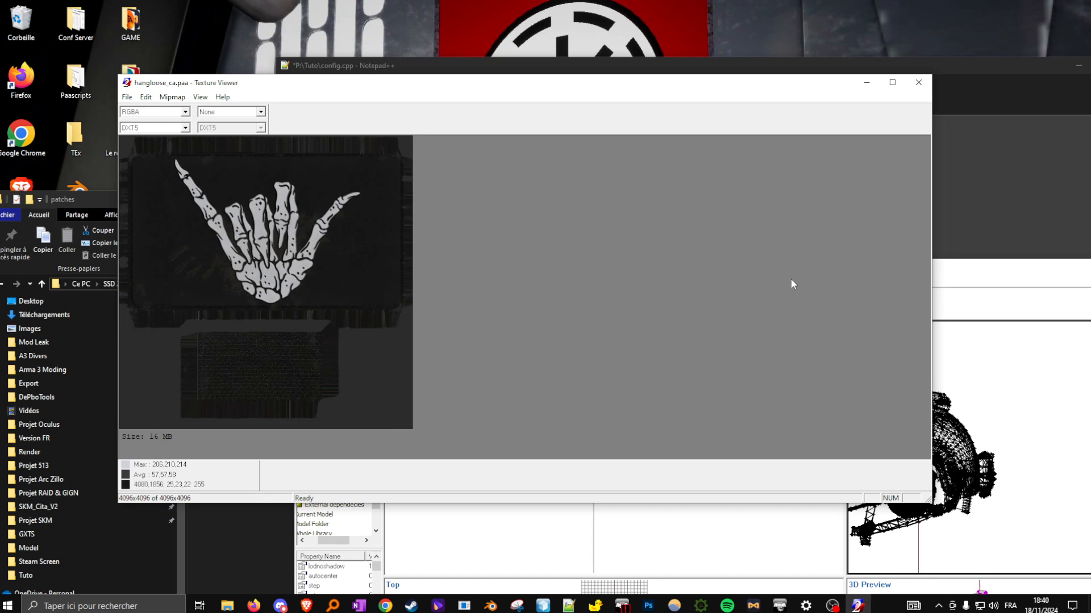
click(1039, 276)
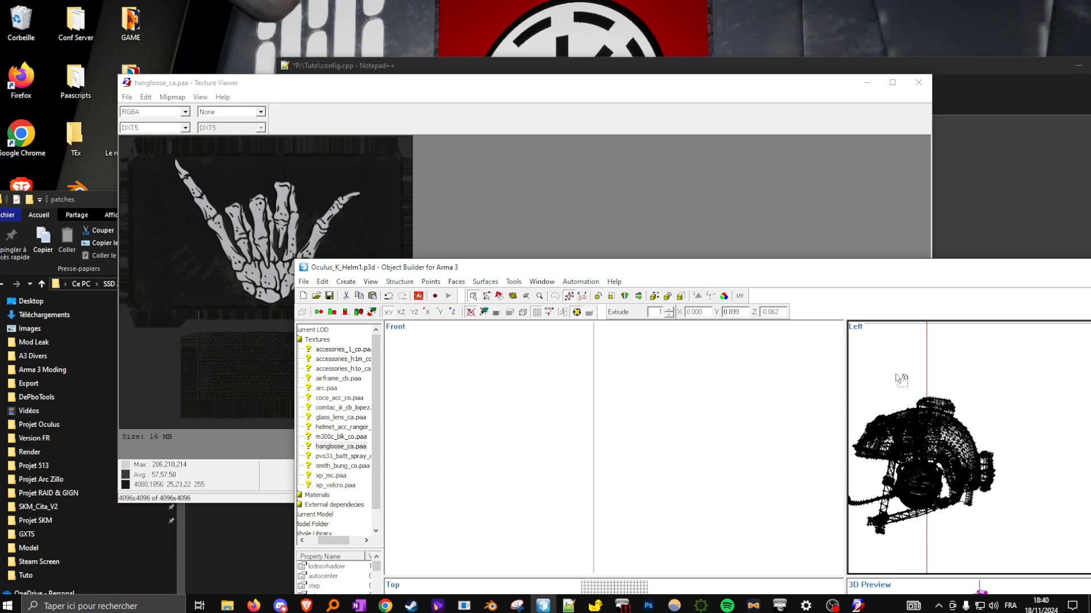
click(250, 183)
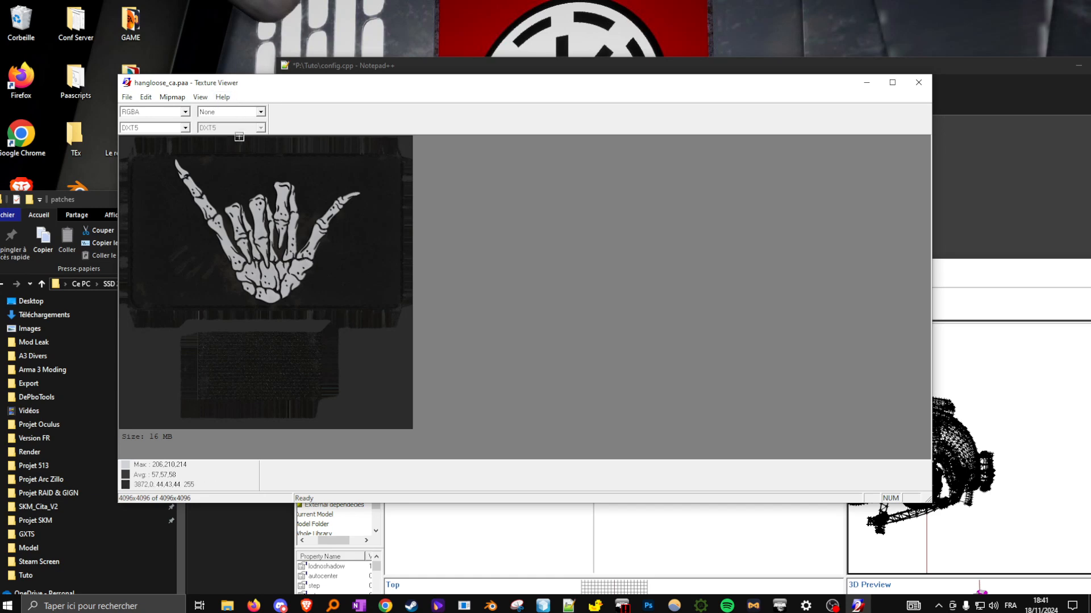
click(992, 289)
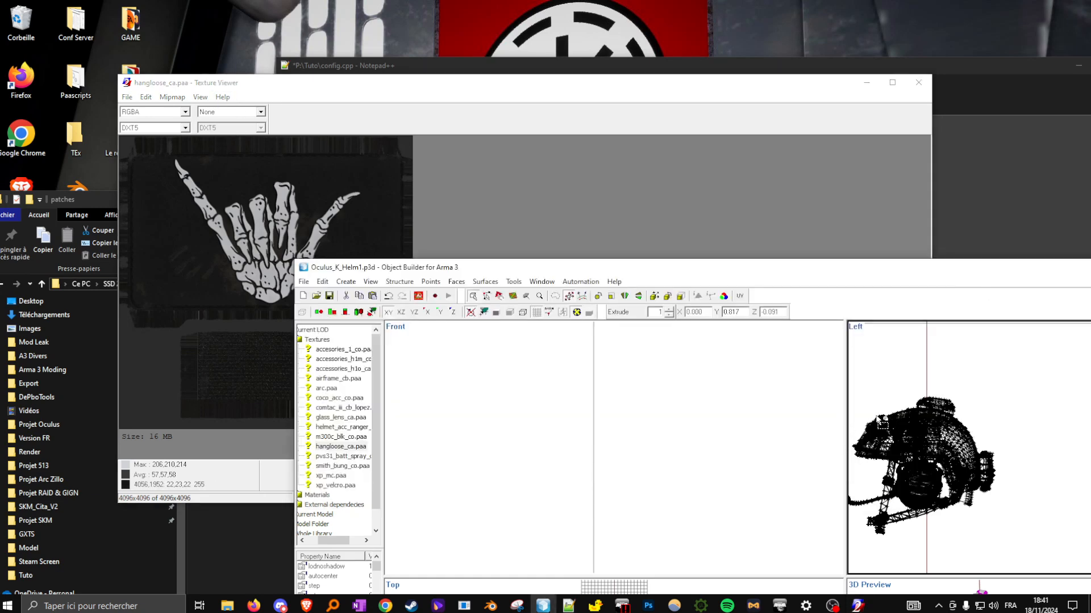
click(301, 188)
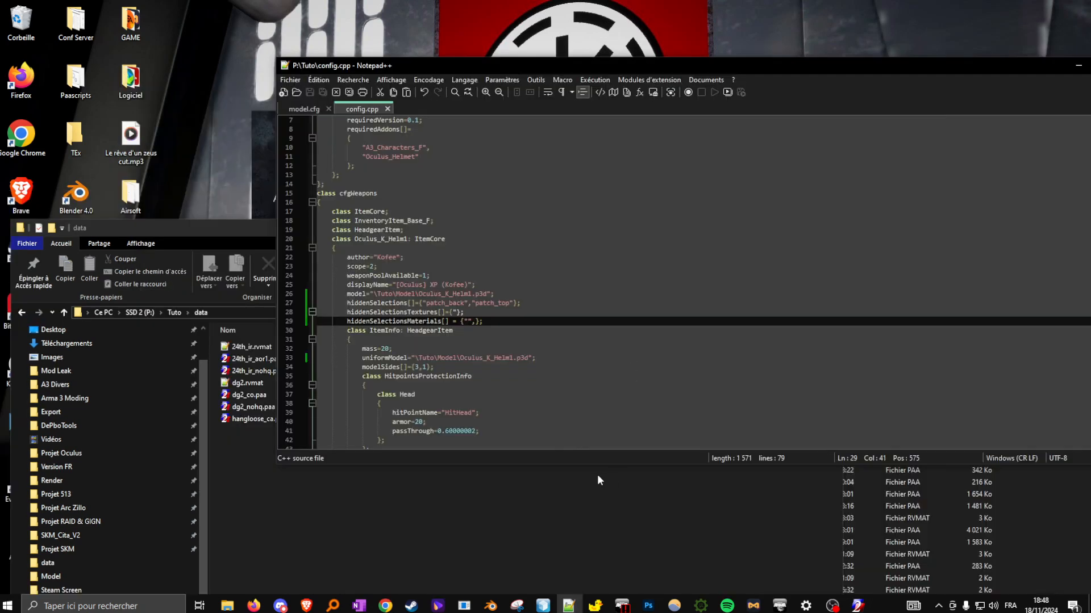
Step: Switch to the Tuto data folder and inspect the textures 24th_ir_aor1.paa, dg2_co.paa and 24th_ir_nohq.paa one by one
click(598, 473)
click(305, 357)
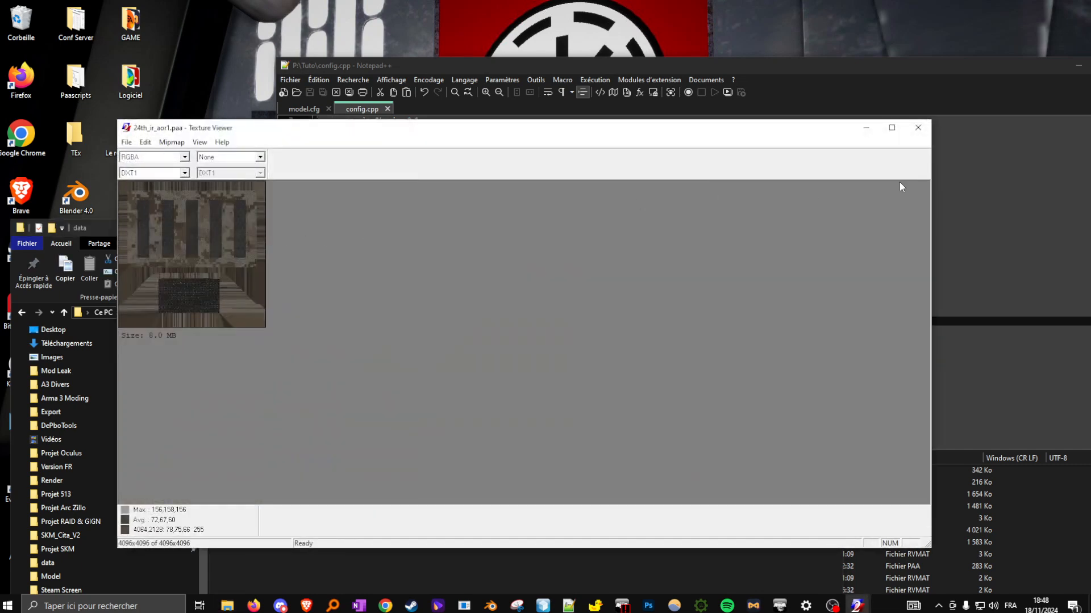
scroll(691, 276, up, 1)
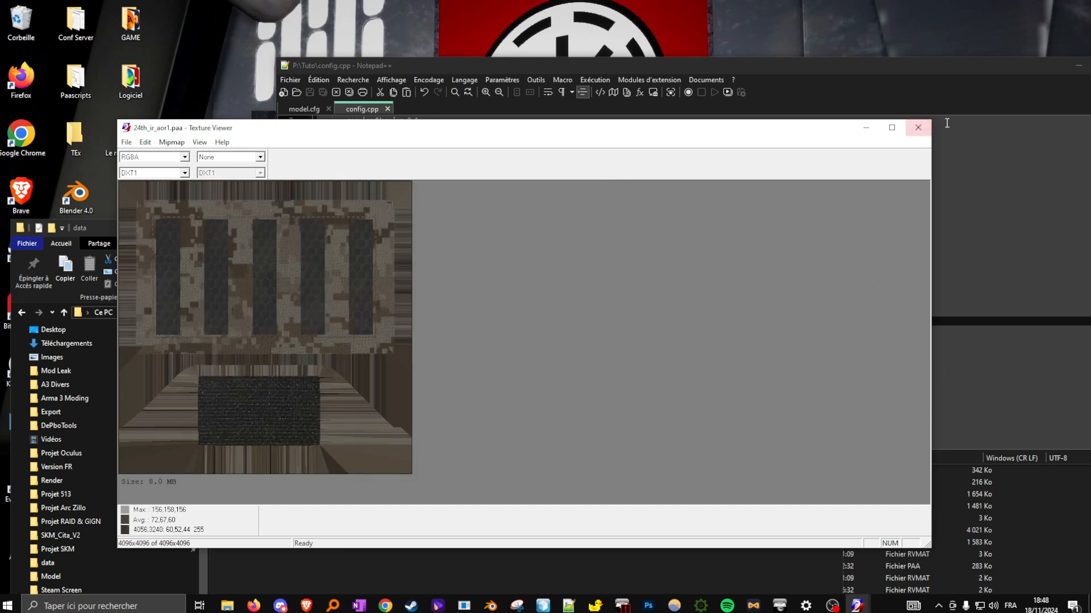
click(918, 128)
double_click(302, 396)
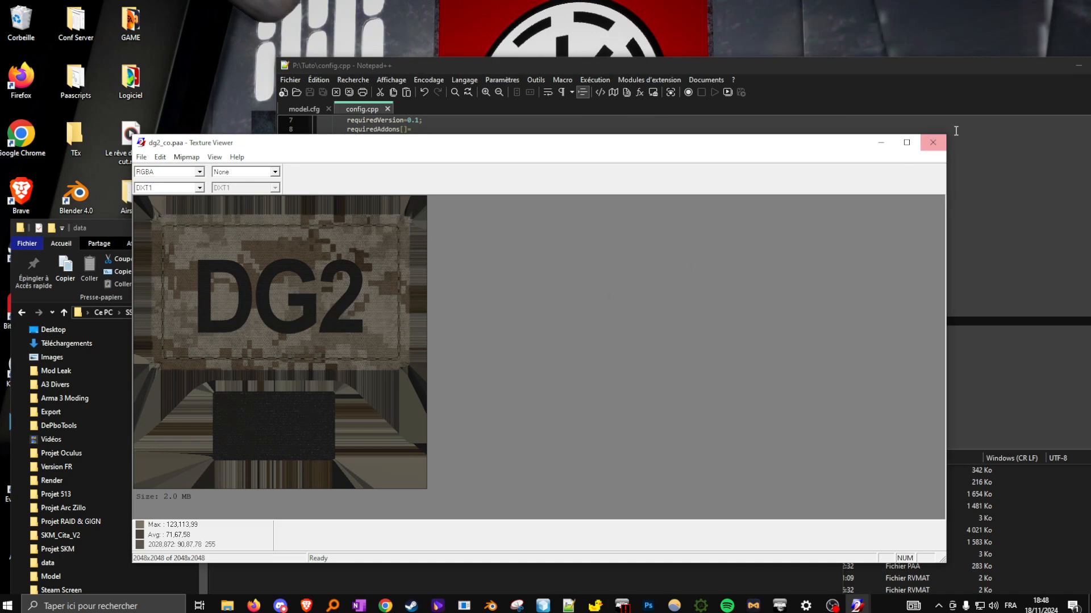
click(933, 143)
double_click(259, 371)
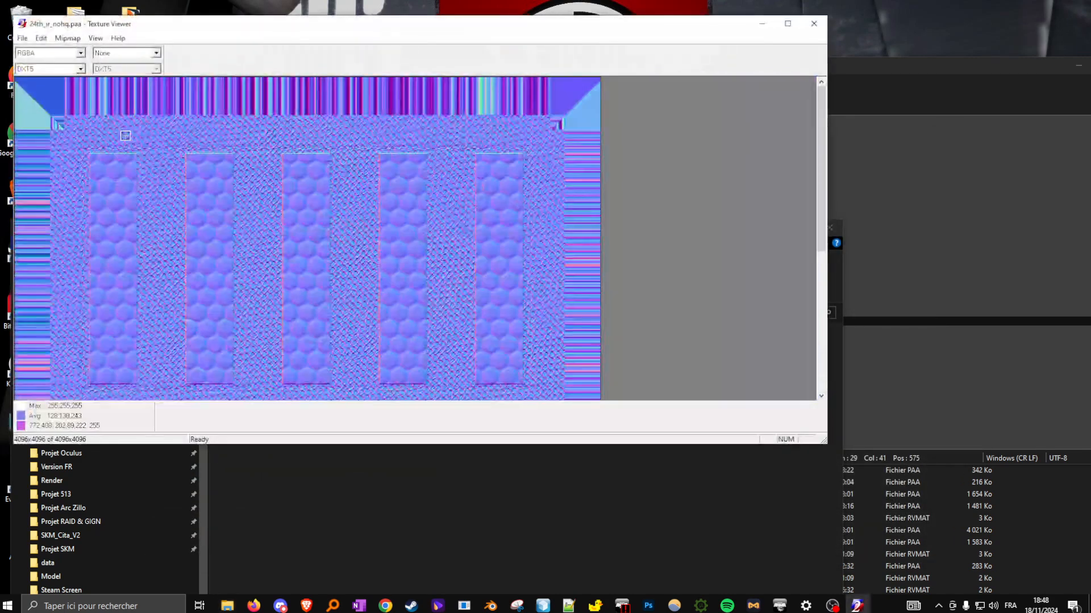
click(812, 24)
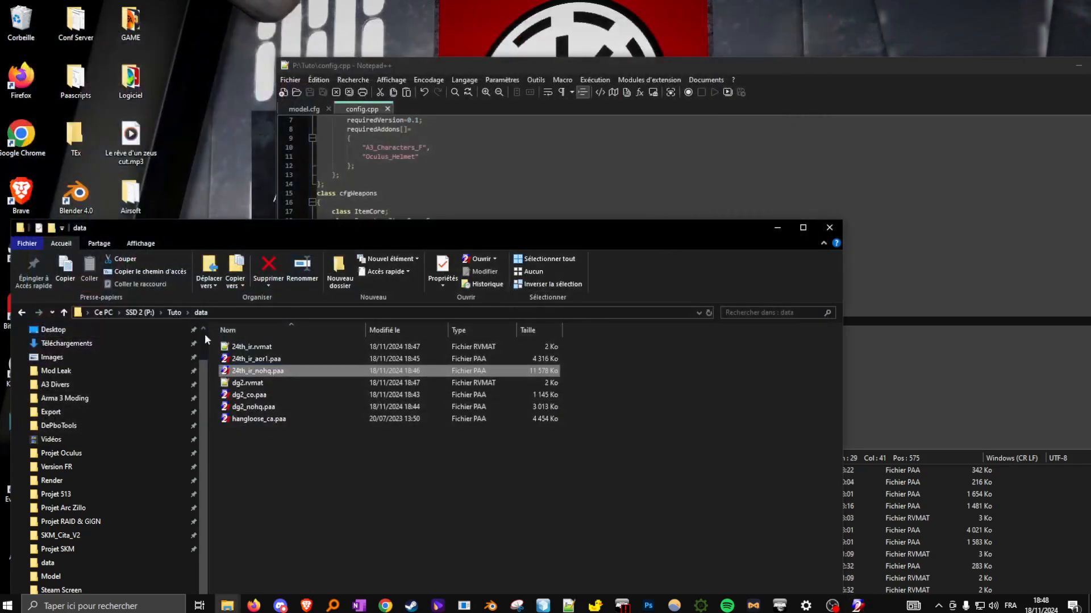
Step: Permanently delete hangloose_ca.paa from the Tuto data folder
click(272, 423)
key(shift+Delete)
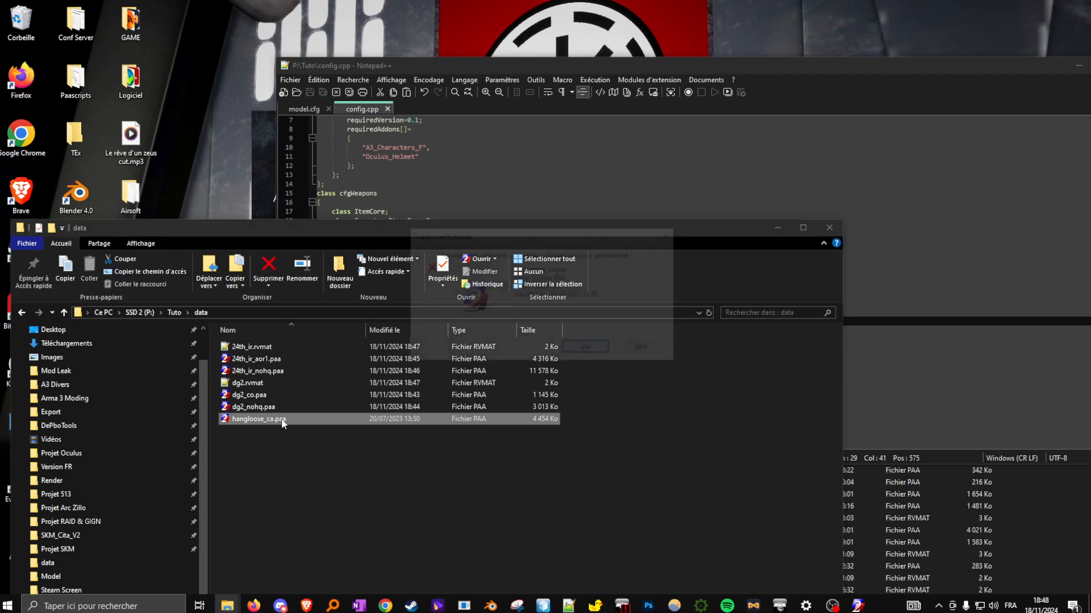
click(583, 347)
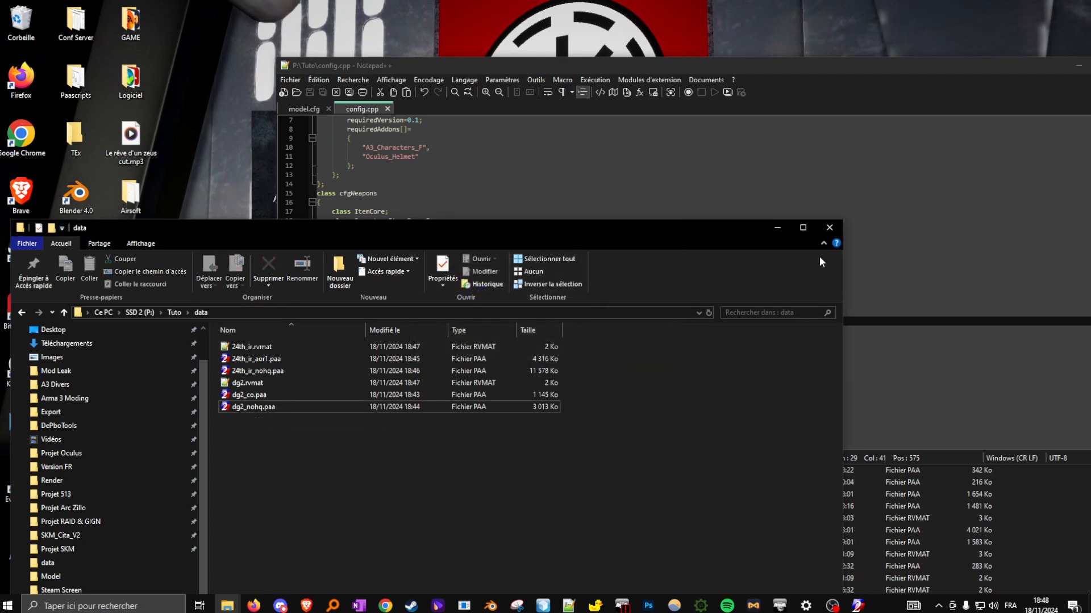
Step: Return to config.cpp in Notepad++, review the two hiddenSelections[] names, and close the empty quoted entry in hiddenSelectionsTextures[]
click(951, 233)
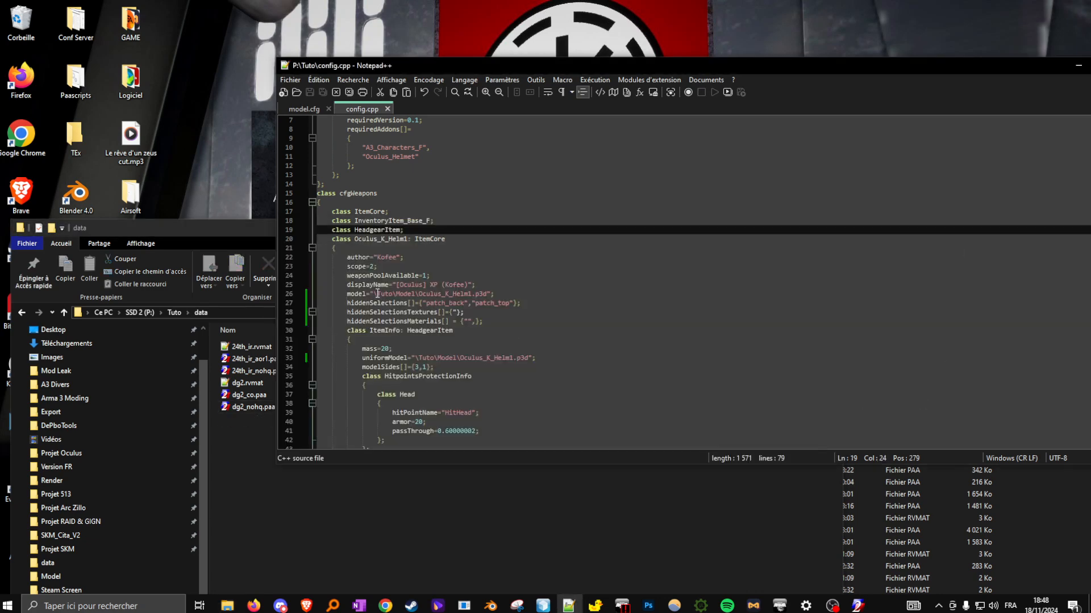
scroll(452, 278, down, 1)
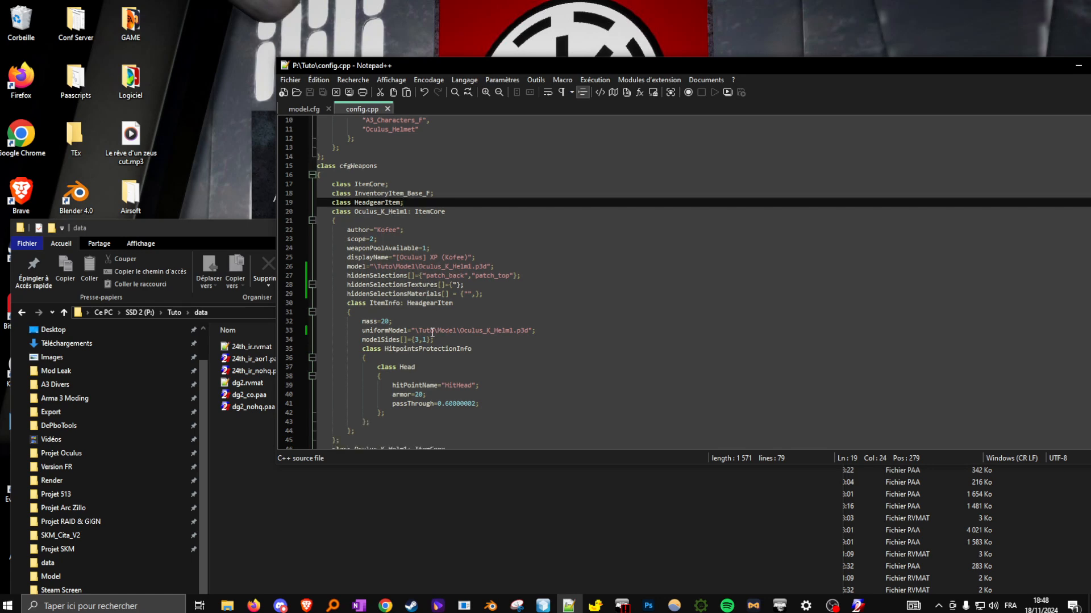
double_click(445, 277)
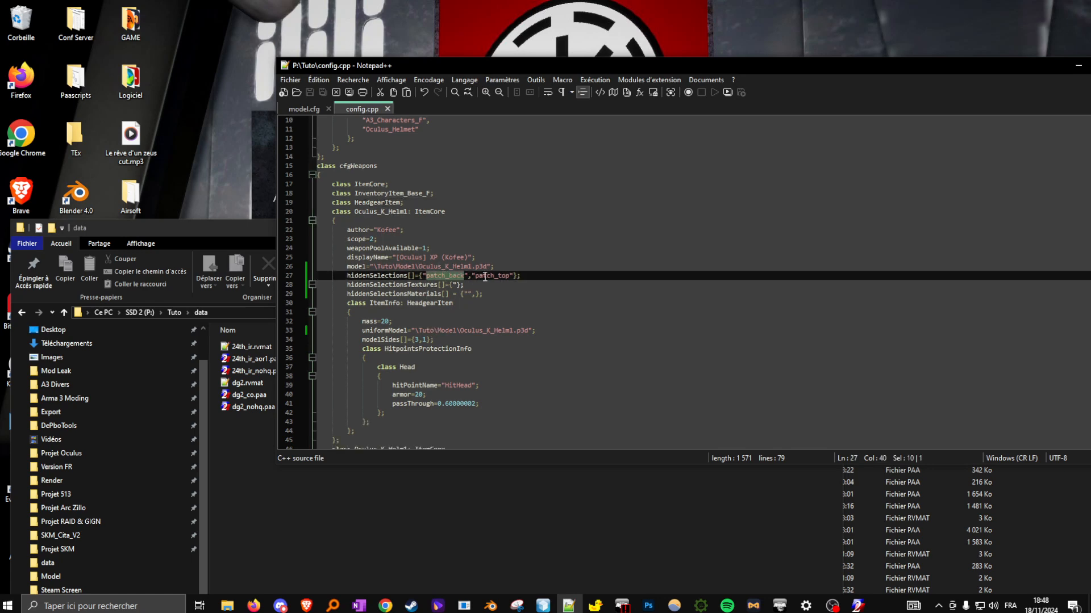
double_click(484, 276)
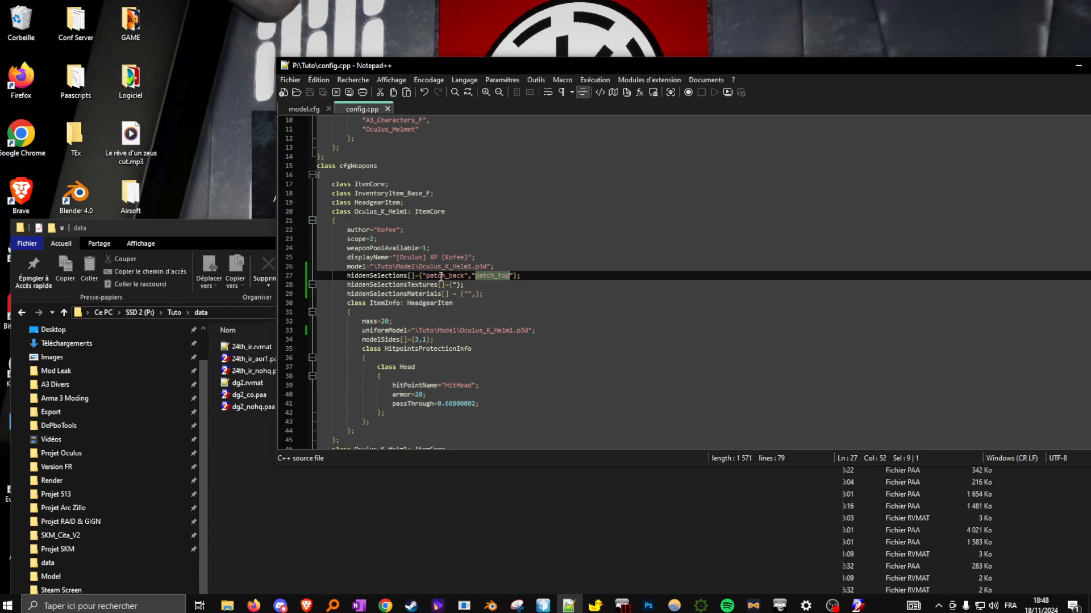
double_click(440, 277)
click(468, 294)
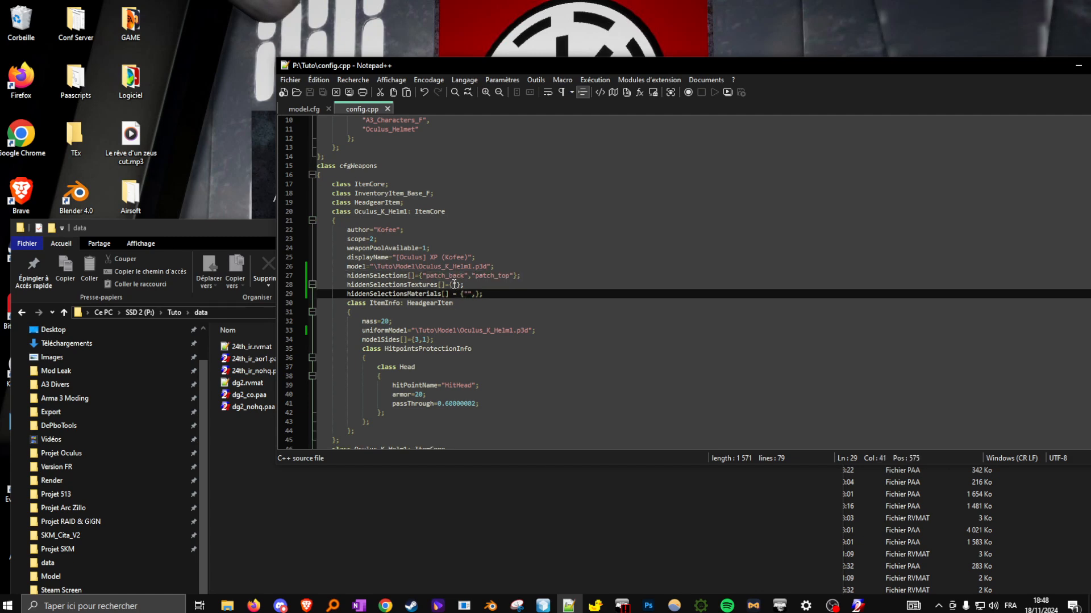
click(457, 284)
text(")
key(Left)
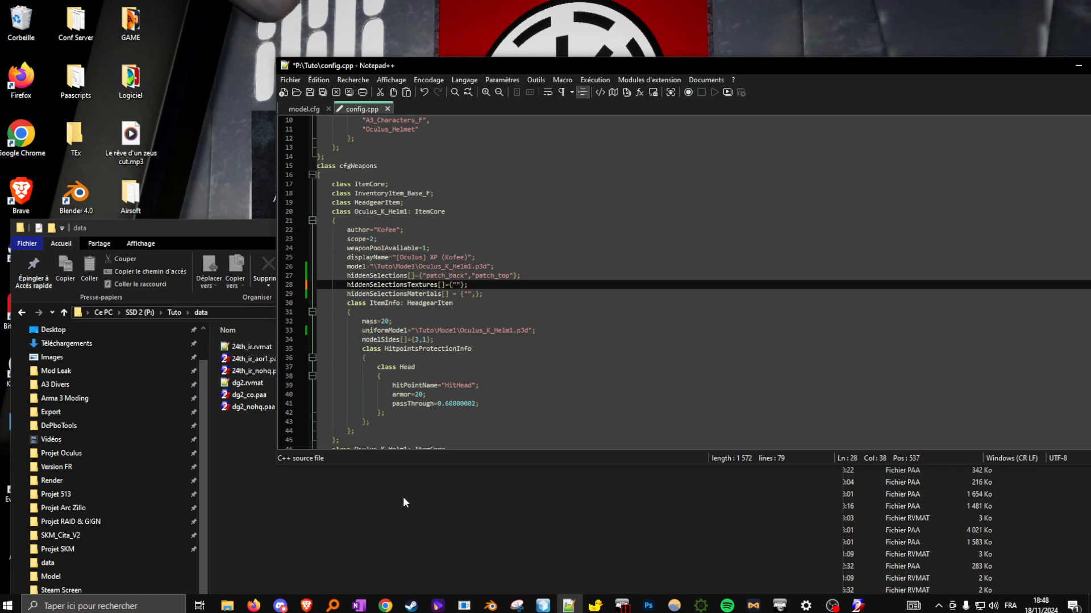
Step: Copy the data folder's path without the drive letter and insert it as Tuto\data\ in the hiddenSelectionsTextures[] entry
click(401, 511)
click(168, 313)
click(168, 313)
drag(167, 313, 97, 324)
key(ctrl+c)
click(396, 185)
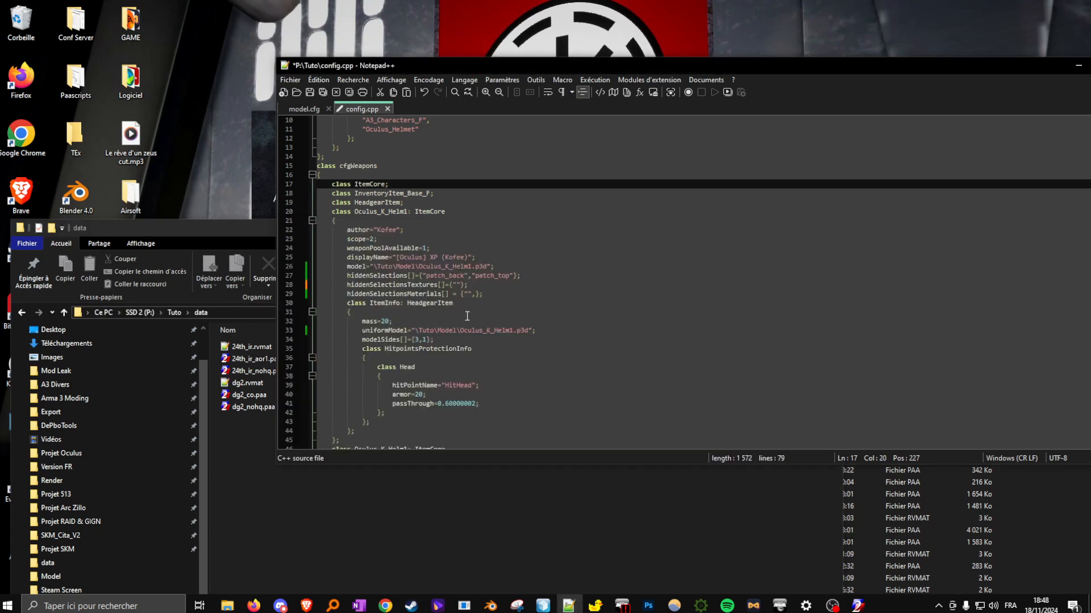
click(455, 285)
key(ctrl+v)
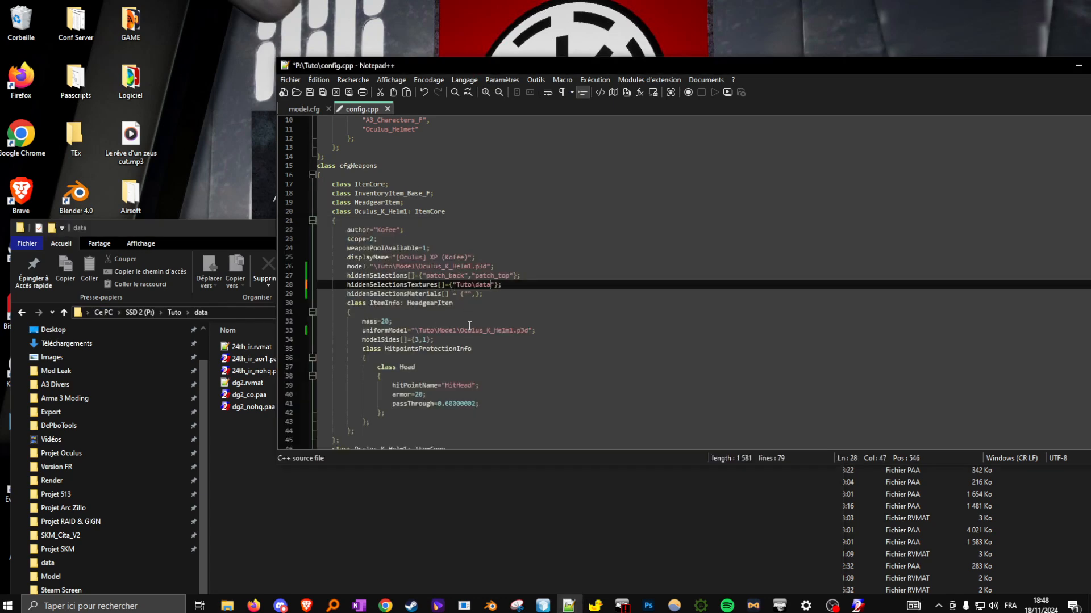
text(\)
Step: Copy the file name dg2_co.paa from the data folder and append it to the Tuto\data\ path in hiddenSelectionsTextures[]
click(442, 483)
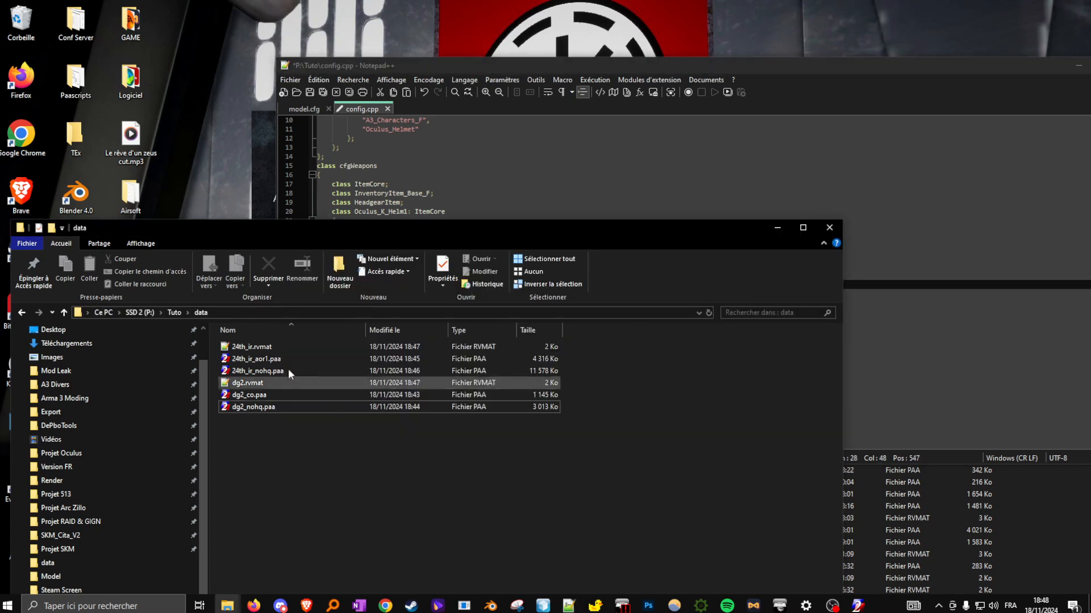
click(610, 195)
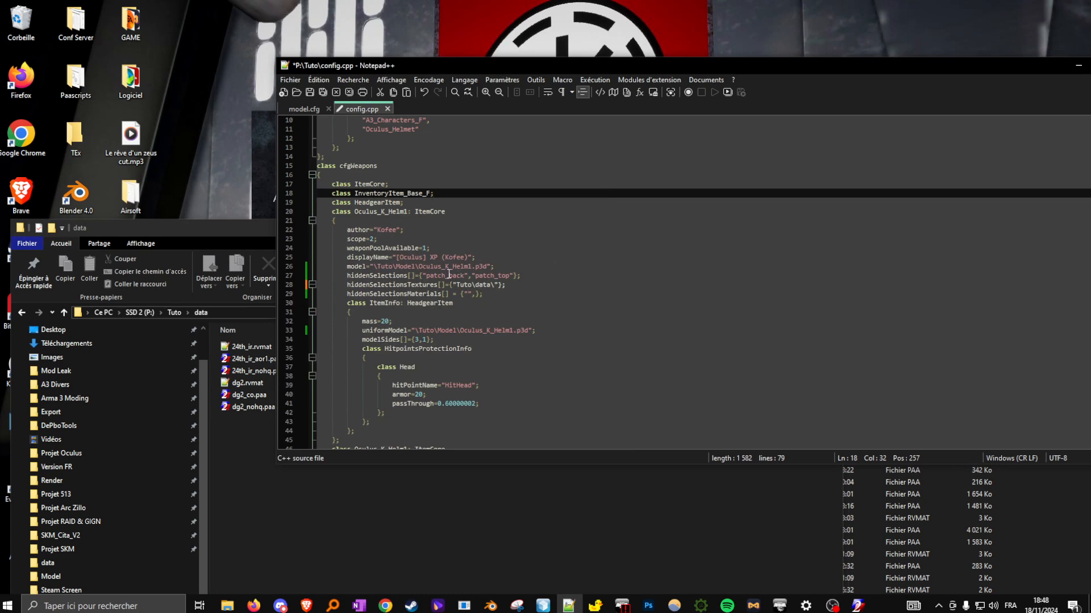
click(509, 473)
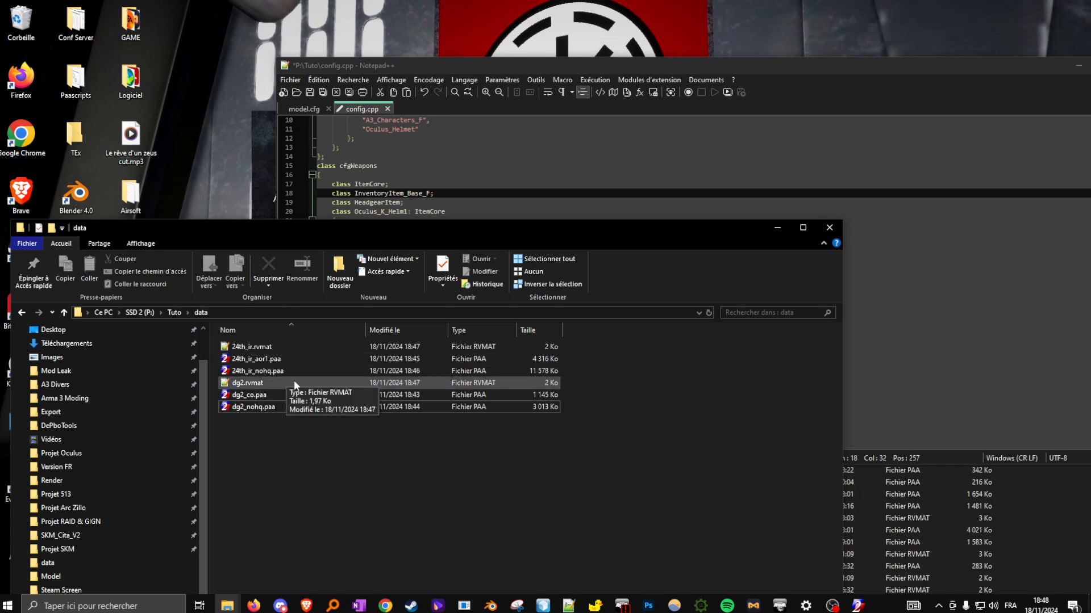
click(258, 396)
right_click(259, 396)
click(312, 365)
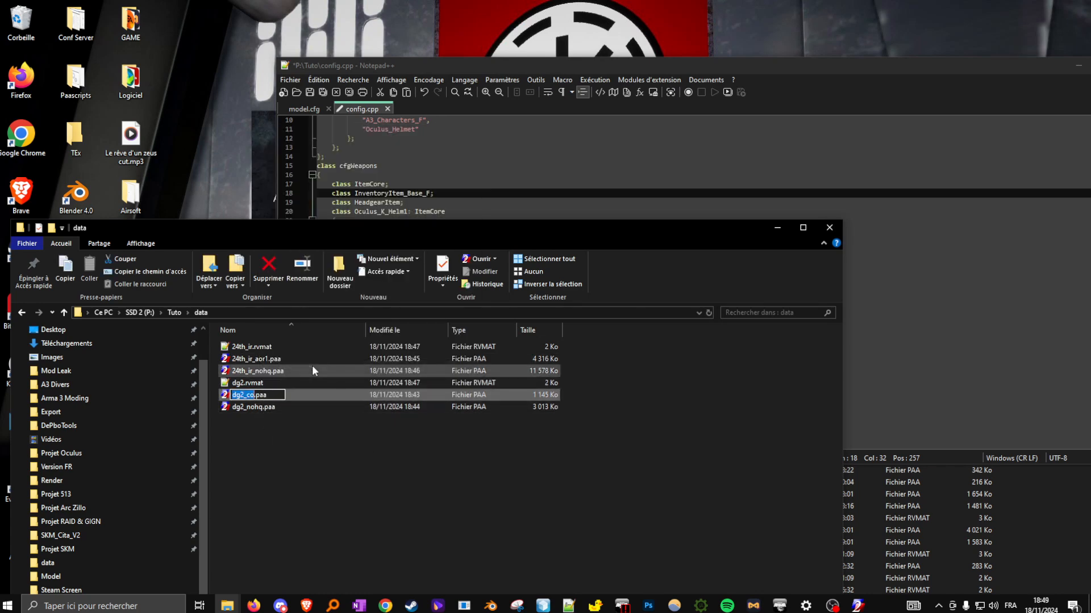
key(Return)
click(581, 191)
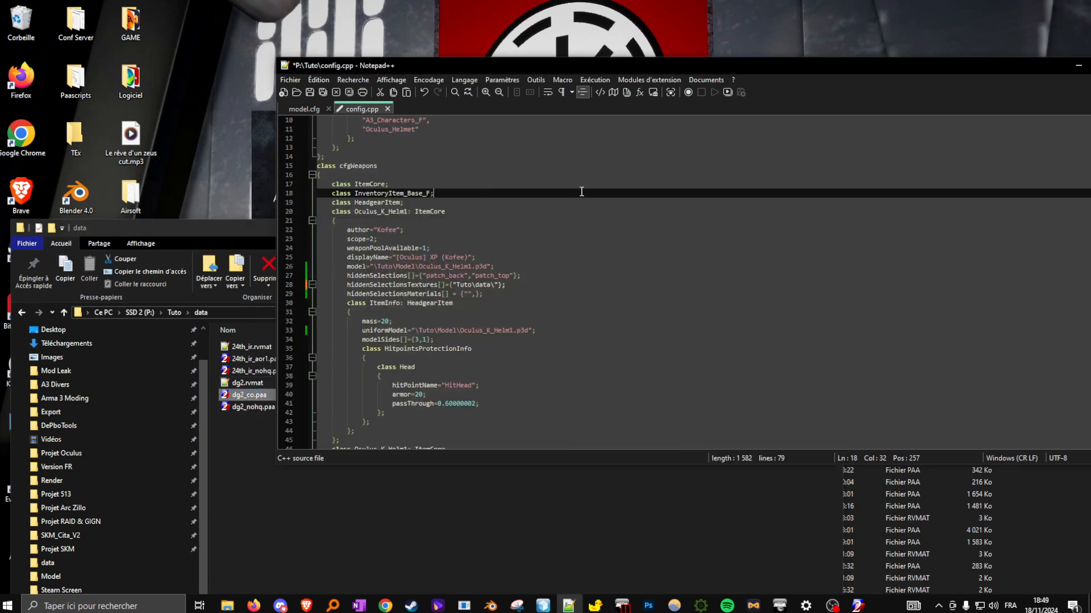
click(495, 286)
key(ctrl+v)
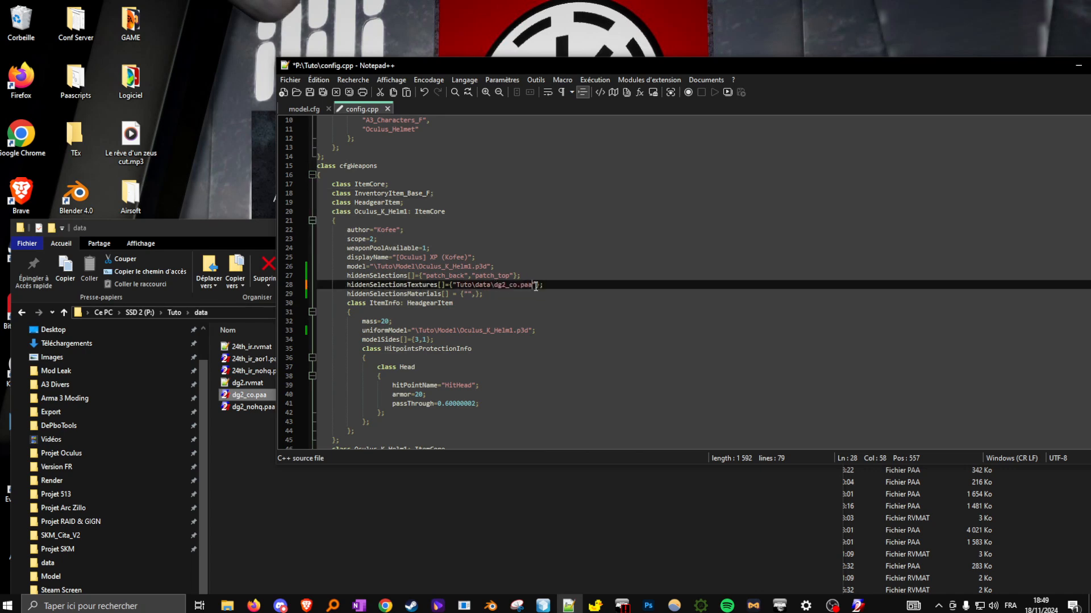
Step: Close the dg2_co.paa entry in hiddenSelectionsTextures[] and start a second quoted entry with the copied path Tuto\data\
text(",")
drag(458, 286, 483, 286)
key(ctrl+c)
click(540, 284)
key(ctrl+v)
text(\)
Step: Copy the file name 24th_ir_aor1.paa from the data folder and complete the second hiddenSelectionsTextures[] entry with it
click(491, 473)
right_click(265, 358)
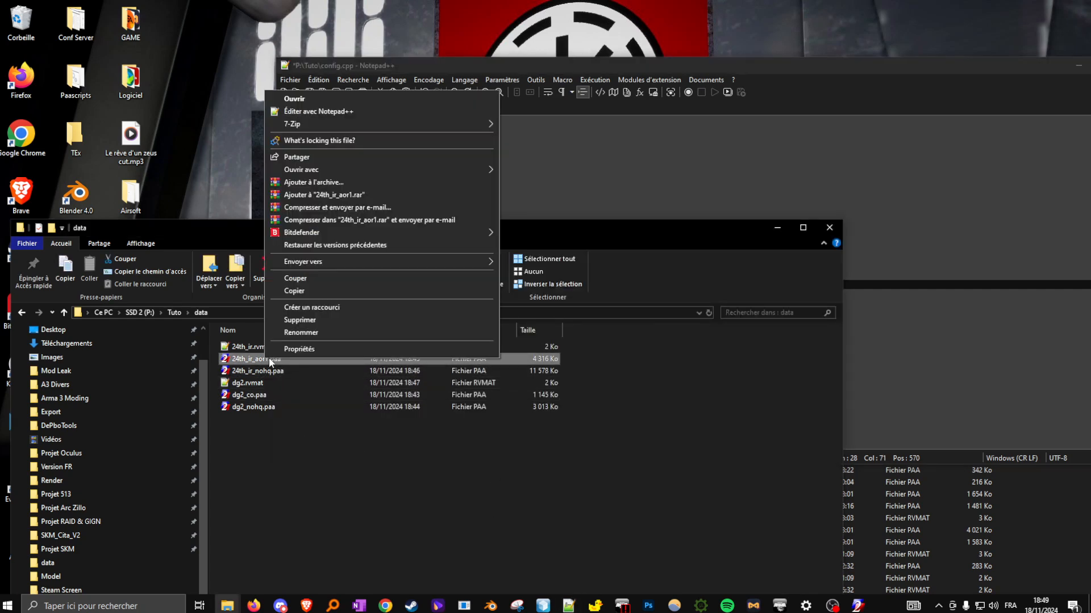
click(322, 333)
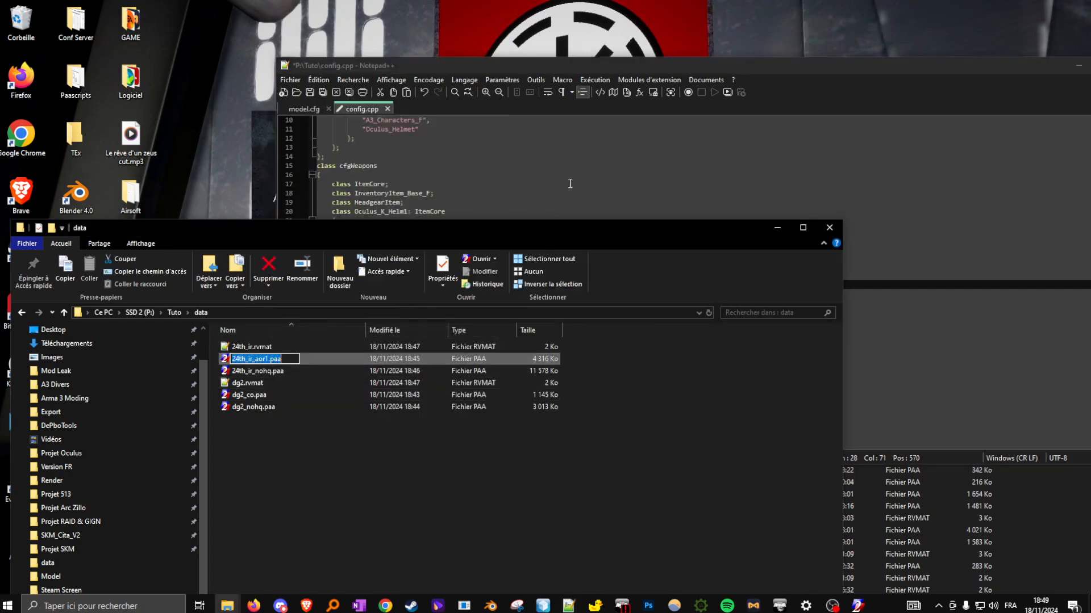
click(570, 183)
click(581, 287)
key(ctrl+v)
text(")
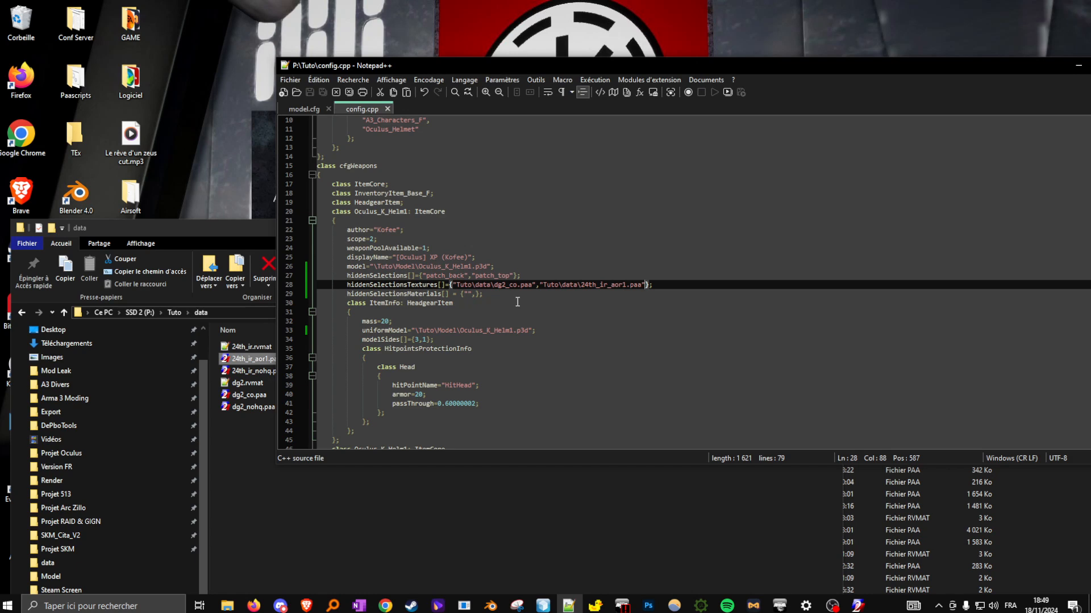
Step: Copy the Tuto\data\ path from the textures line into the first quoted entry of hiddenSelectionsMaterials[]
click(467, 294)
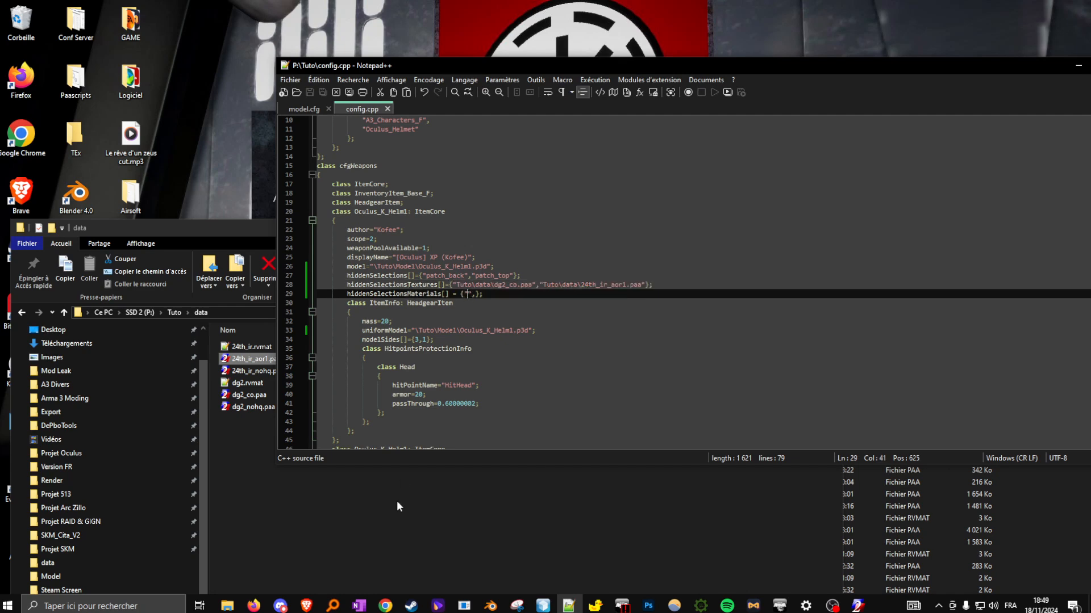
drag(456, 284, 494, 287)
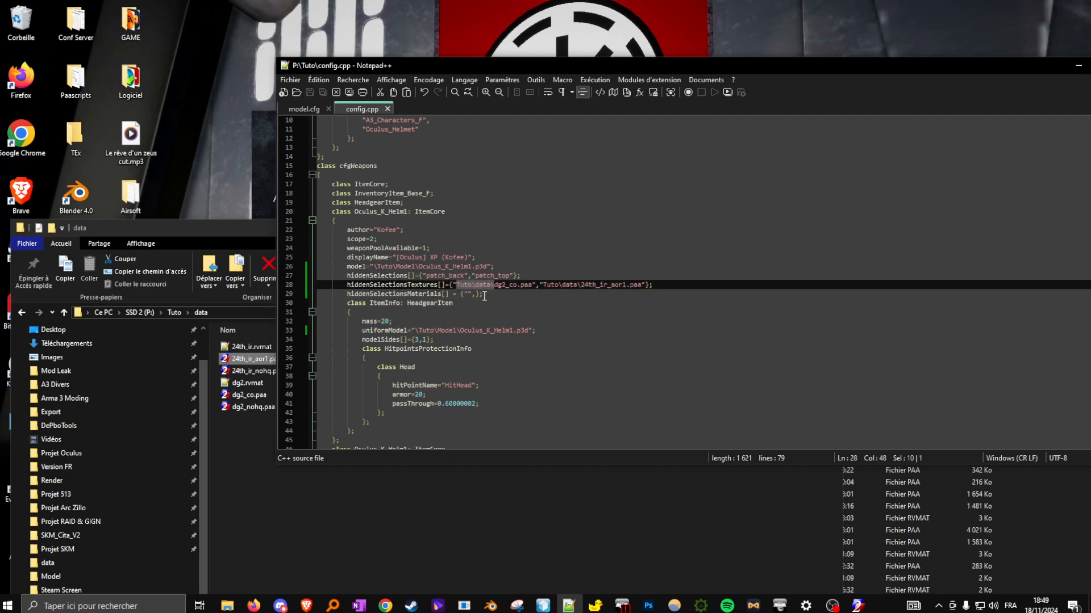
click(469, 294)
key(ctrl+v)
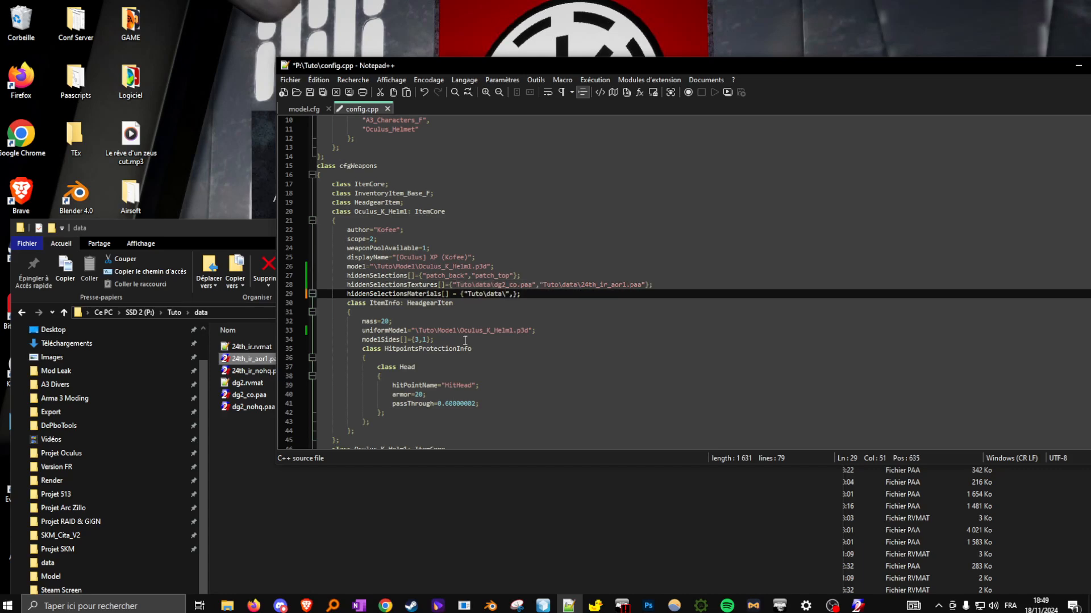
Step: Copy the file name dg2.rvmat from the data folder and append it to the path in hiddenSelectionsMaterials[]
click(412, 493)
click(557, 167)
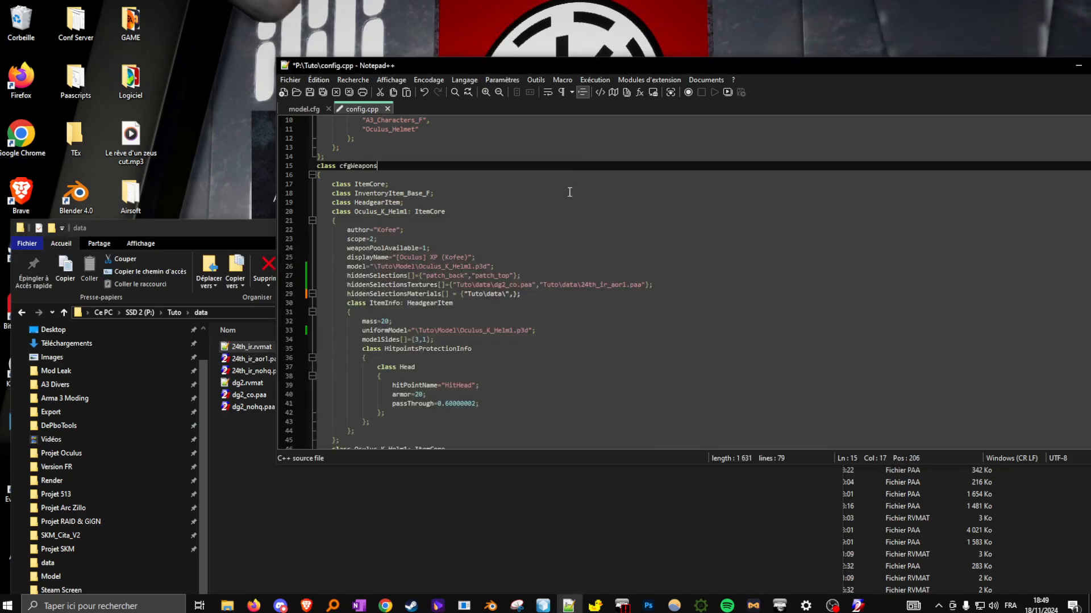
click(540, 506)
right_click(257, 388)
click(295, 361)
key(ctrl+a)
click(528, 202)
click(508, 296)
key(ctrl+v)
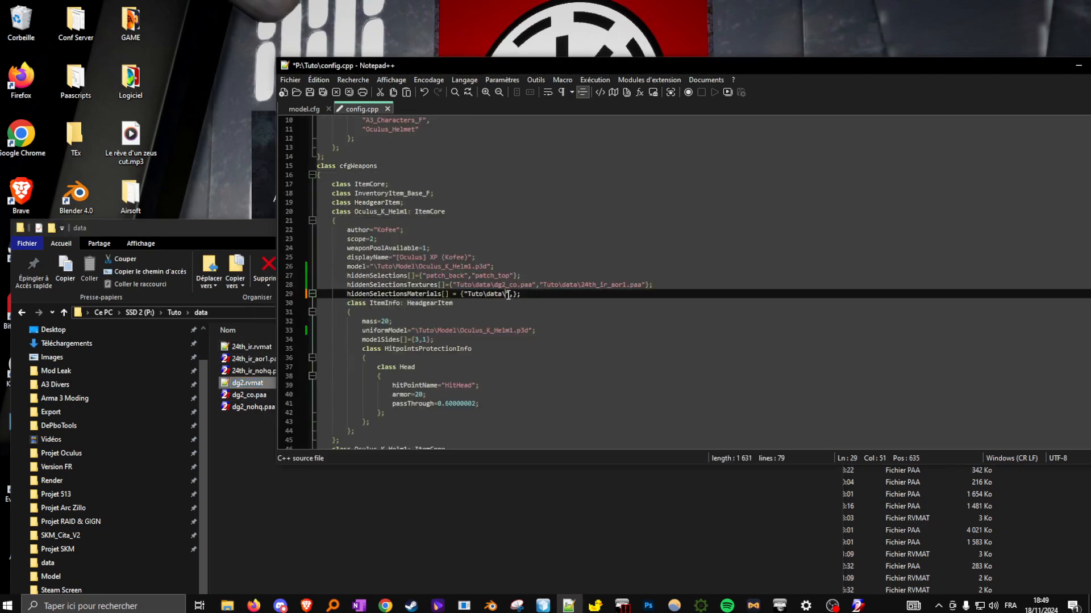
Step: Add a second quoted entry to hiddenSelectionsMaterials[] and insert the path Tuto\data\ in it
click(547, 293)
text("")
drag(467, 295, 505, 298)
key(ctrl+c)
click(550, 293)
key(ctrl+v)
Step: Copy the file name 24th_ir.rvmat from the data folder, append it to the second hiddenSelectionsMaterials[] entry, and save config.cpp
click(550, 491)
click(258, 348)
right_click(257, 348)
click(303, 321)
click(588, 140)
click(588, 293)
key(ctrl+v)
key(ctrl+s)
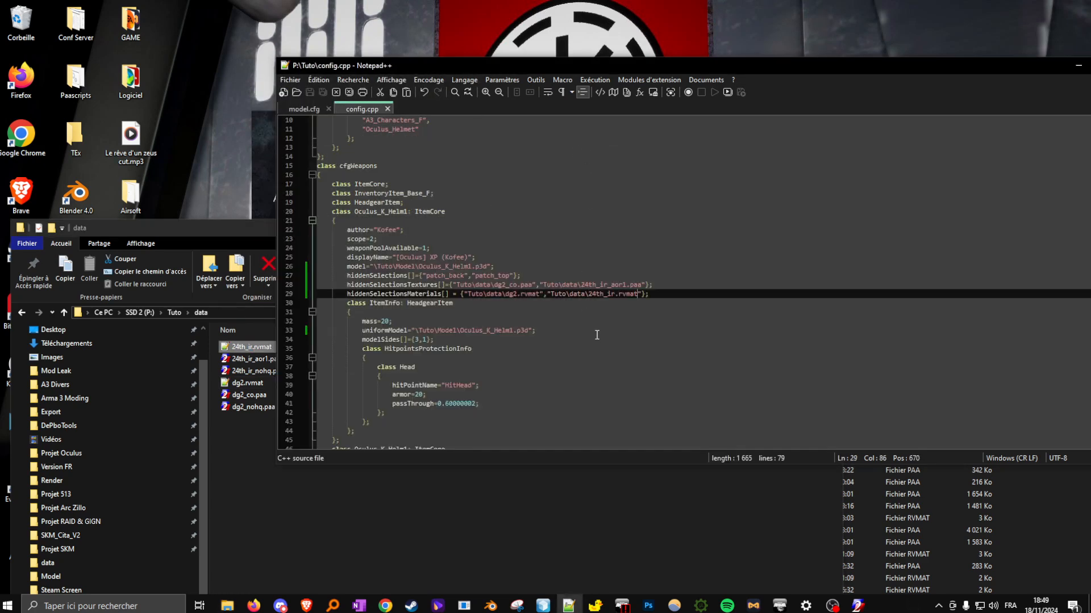
Step: Check that patch_back and patch_top match the order of their texture and material entries in config.cpp
click(444, 274)
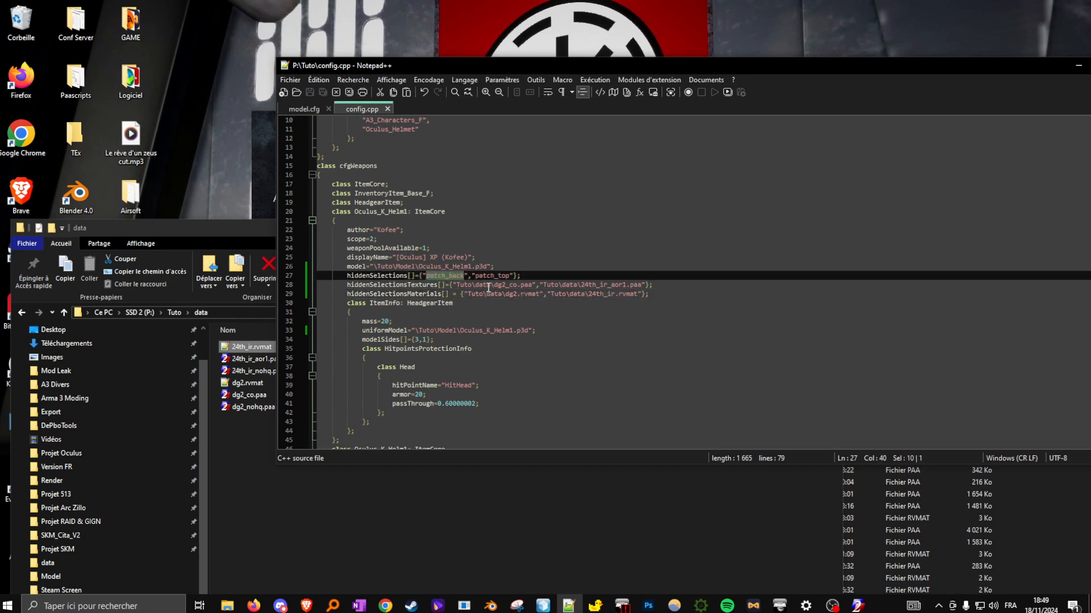
double_click(484, 285)
click(490, 294)
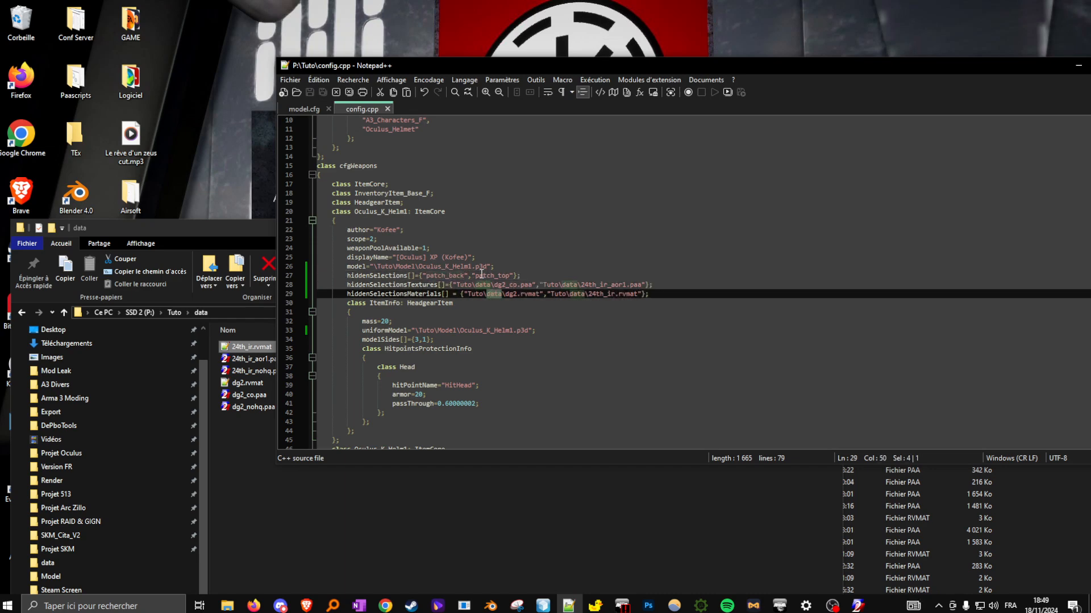
double_click(492, 275)
click(582, 293)
click(502, 330)
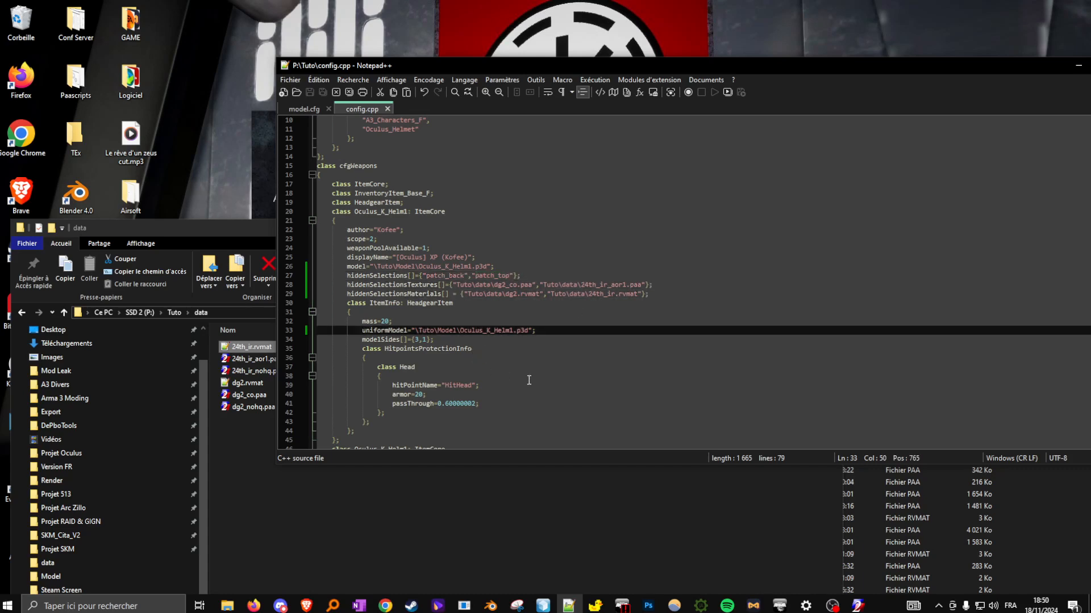
Step: Delete the second, duplicate Oculus_K_Helm1 class block from config.cpp
scroll(529, 380, down, 6)
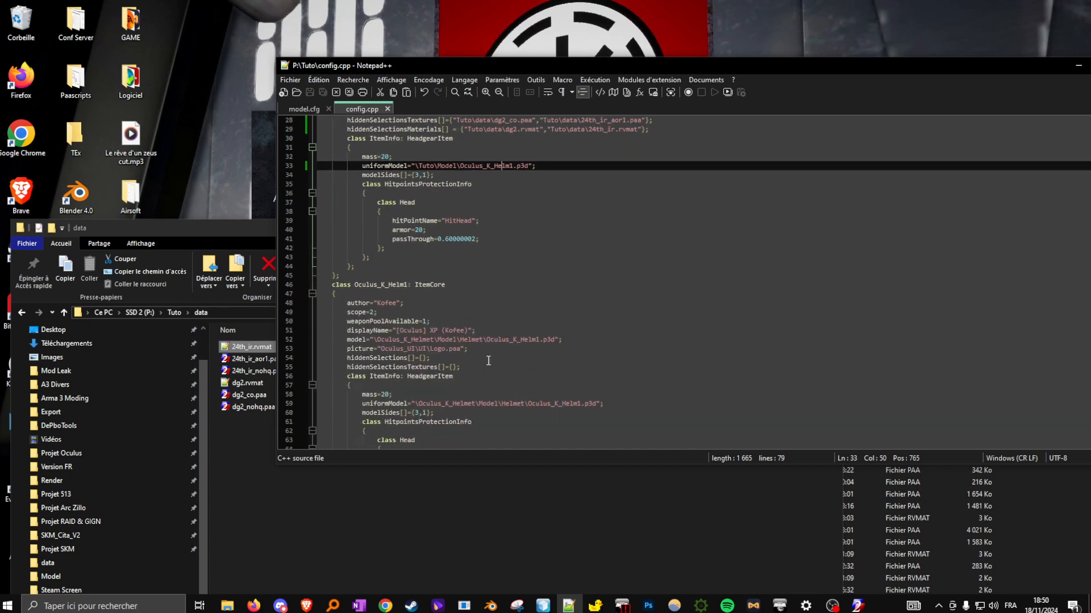
drag(321, 286, 453, 375)
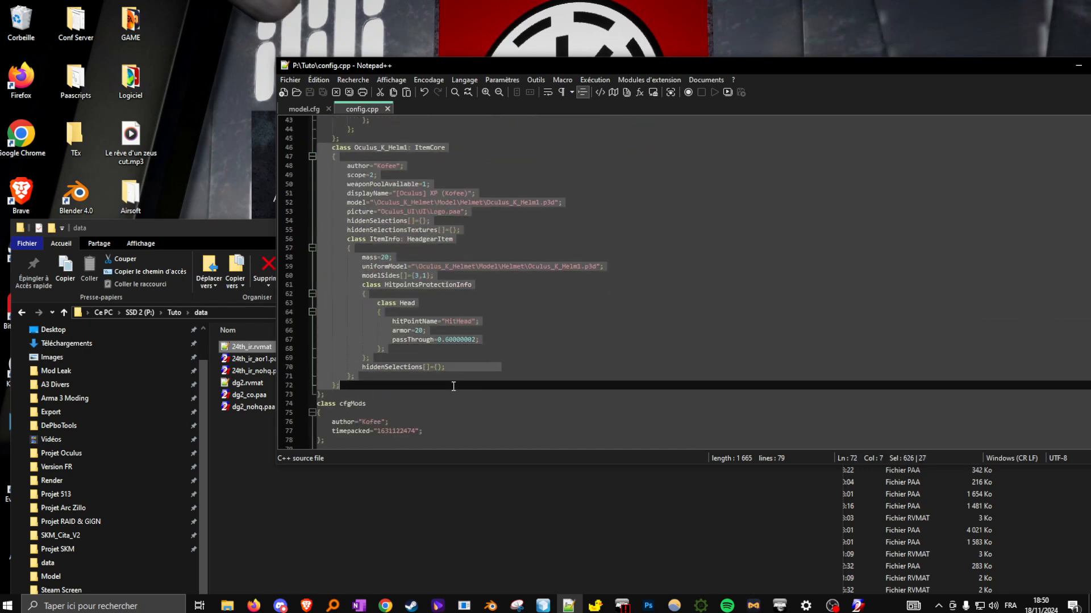
key(Delete)
key(BackSpace)
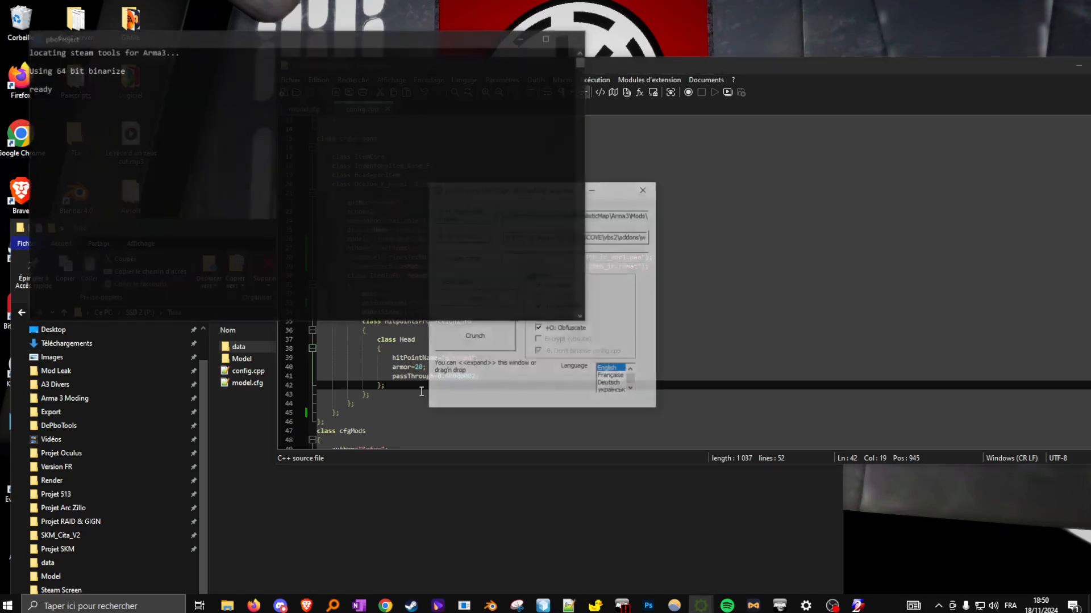
Step: In pboProject, turn off Obfuscate and build the Tuto pbo from P:\Tuto into P:\Render
click(538, 328)
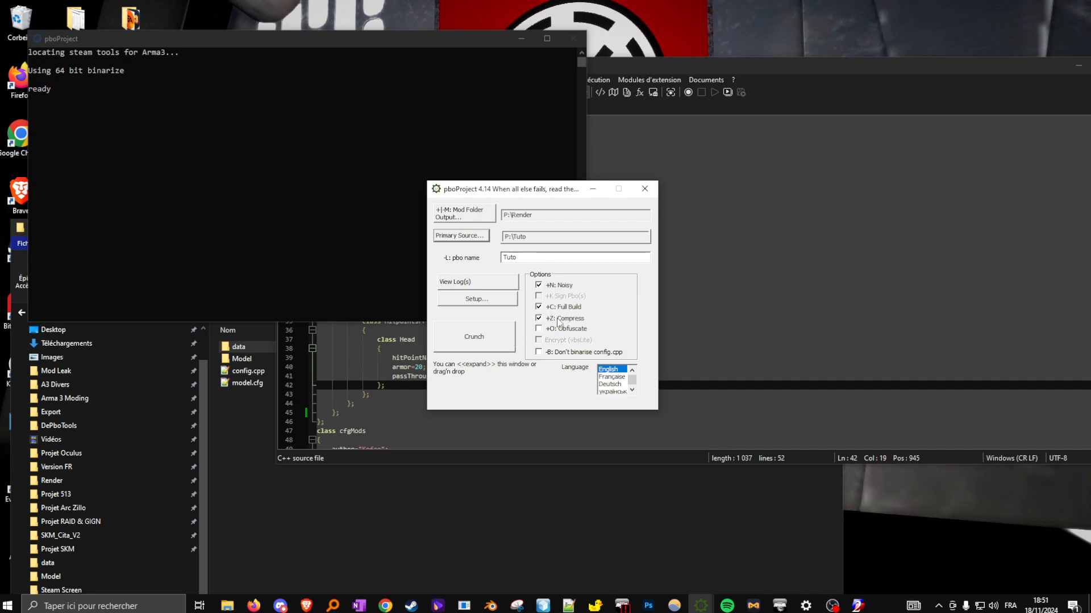
click(486, 345)
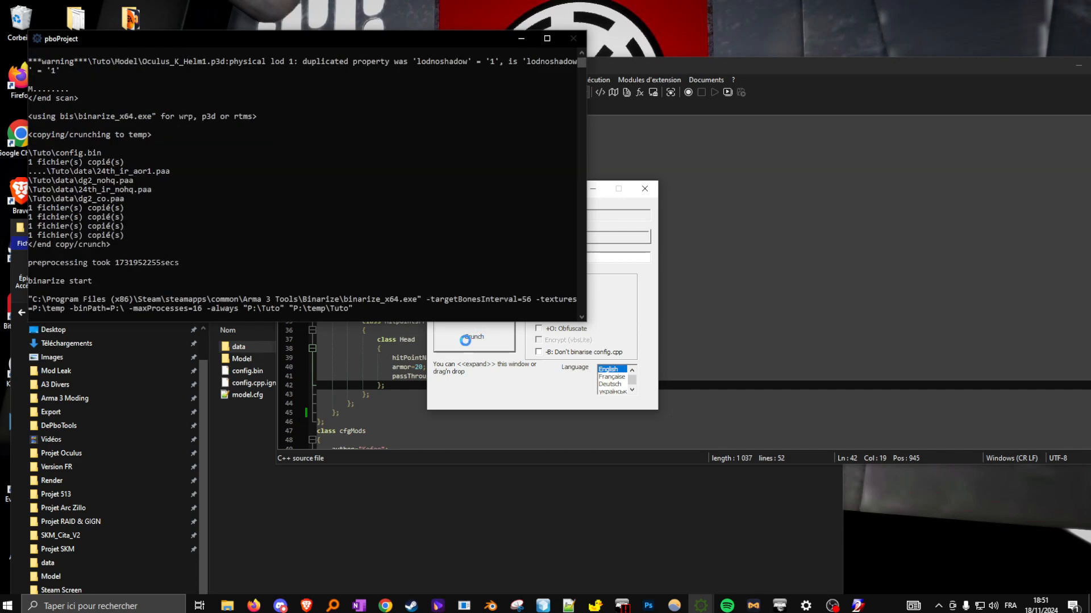
click(424, 516)
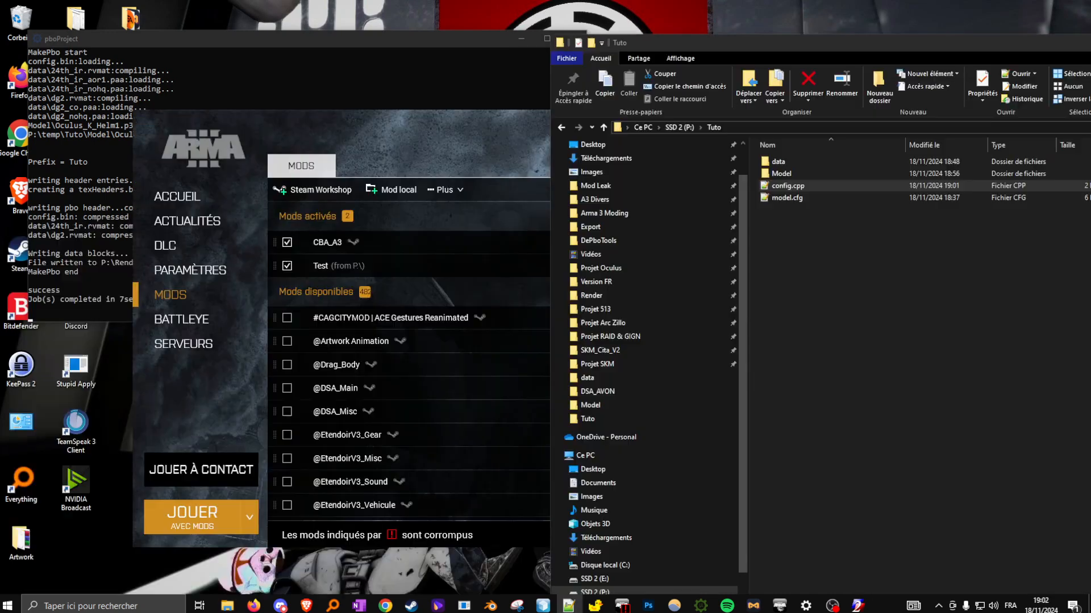
Step: Open config.cpp from the Tuto folder in Notepad++ and examine the hidden selection lines in the helmet class and in ItemInfo
double_click(780, 181)
drag(954, 214, 261, 4)
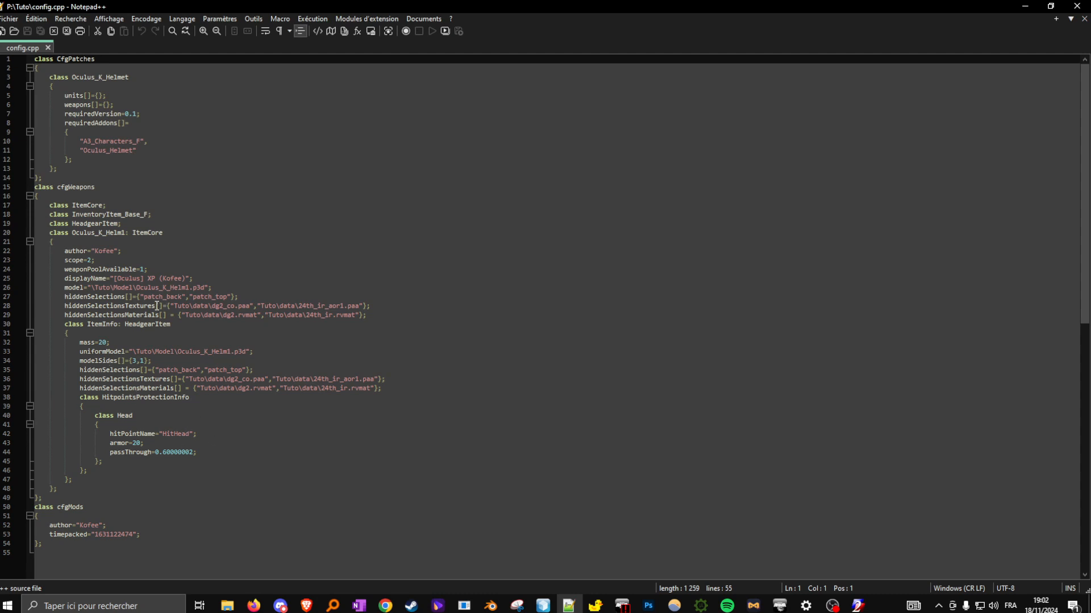
double_click(97, 306)
double_click(96, 296)
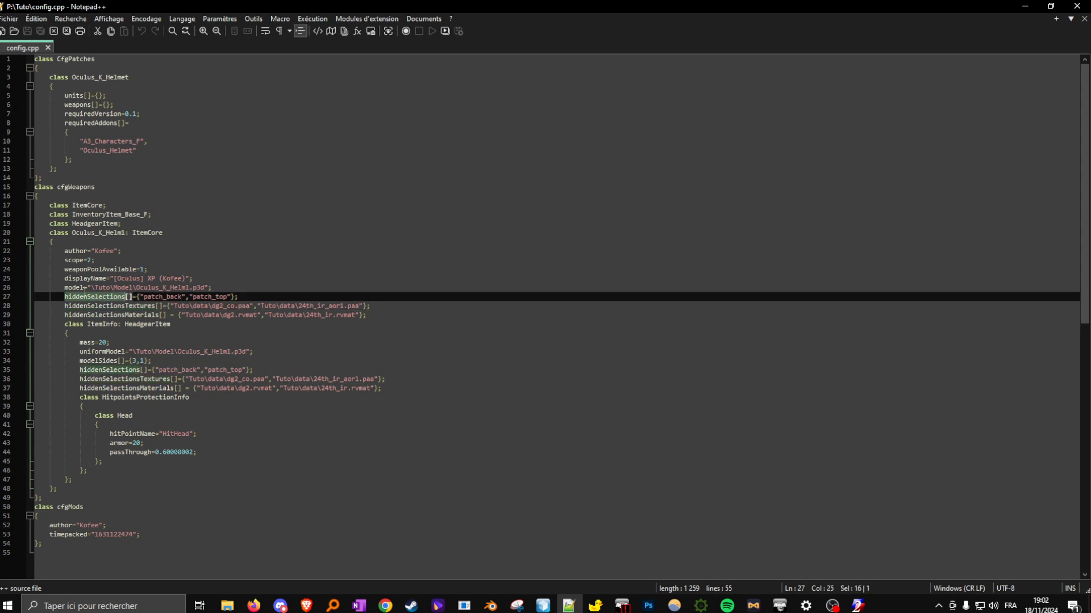
drag(39, 296, 368, 316)
click(107, 315)
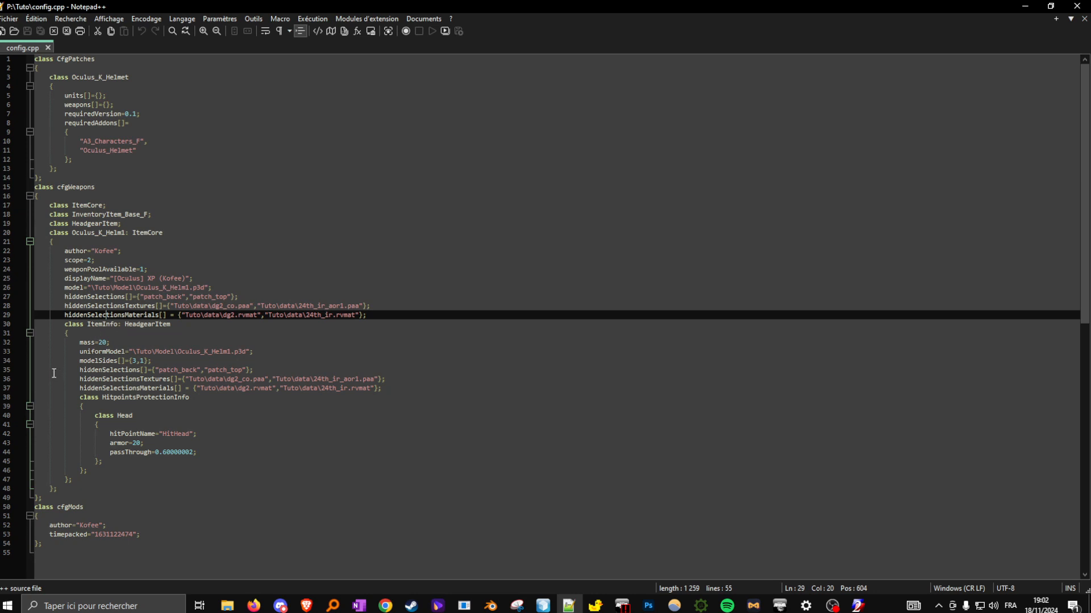
drag(51, 373, 397, 389)
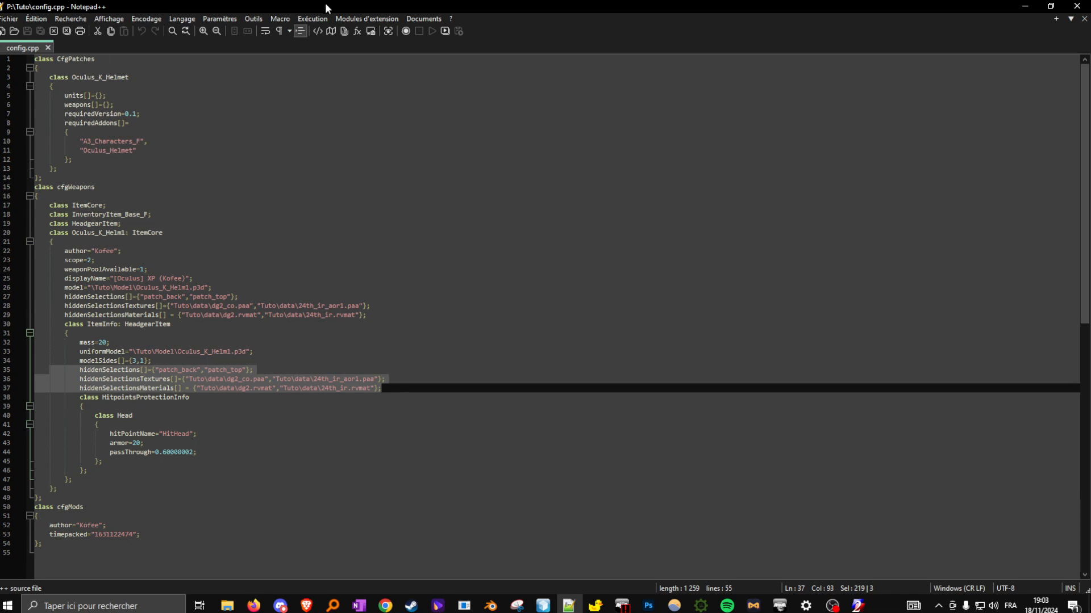
Step: Switch to the Arma 3 launcher and start the game with the CBA_A3 and Test mods
click(622, 606)
click(221, 531)
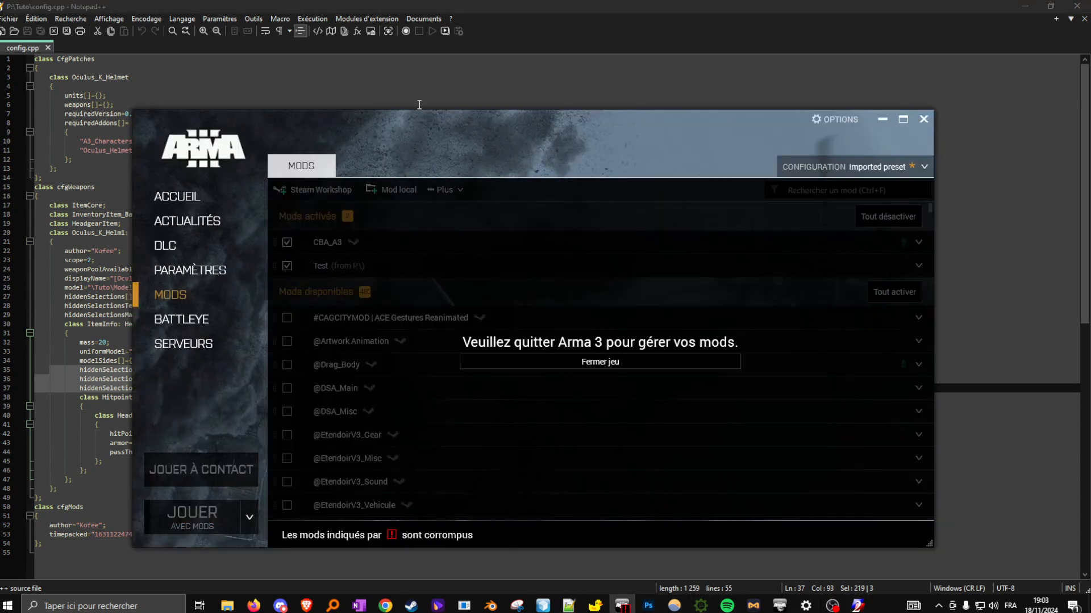
click(430, 86)
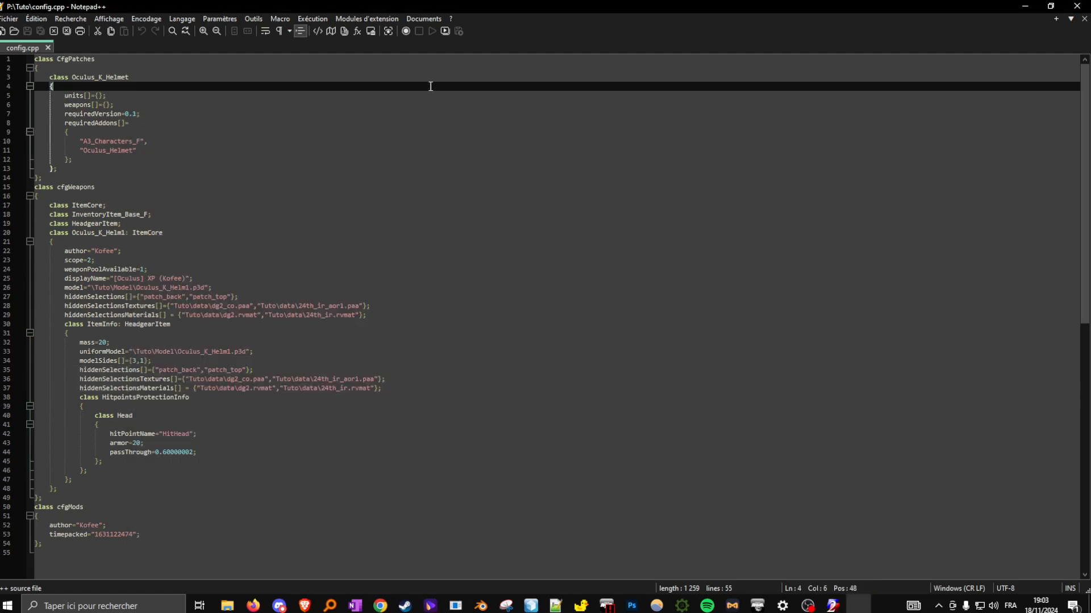
click(424, 385)
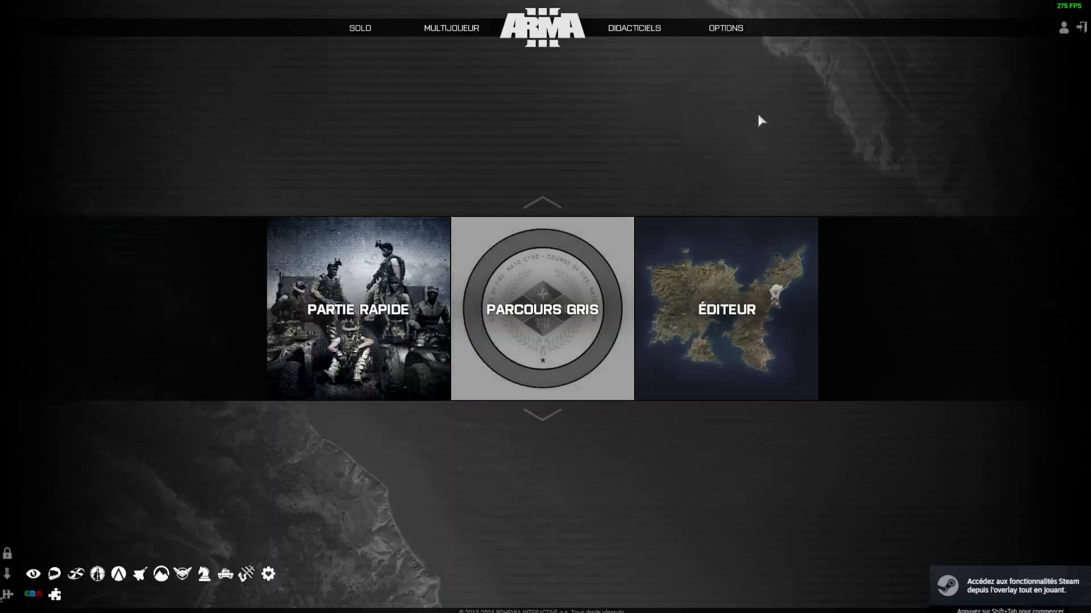
Step: Open the Arsenal in Arma 3 and equip the character with the [Oculus] XP helmet
mouse_move(631, 29)
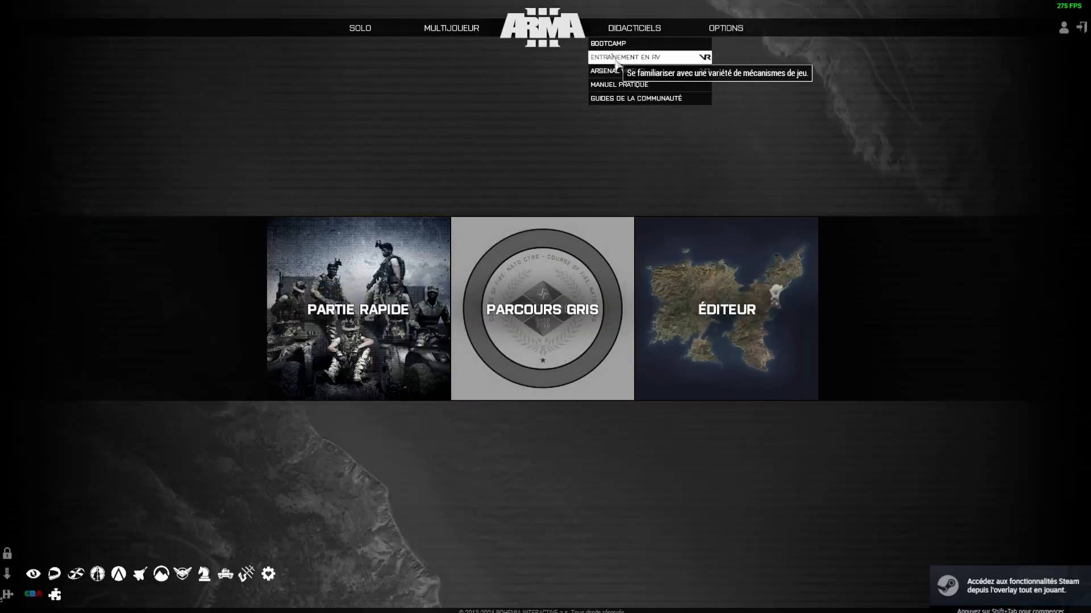
click(617, 77)
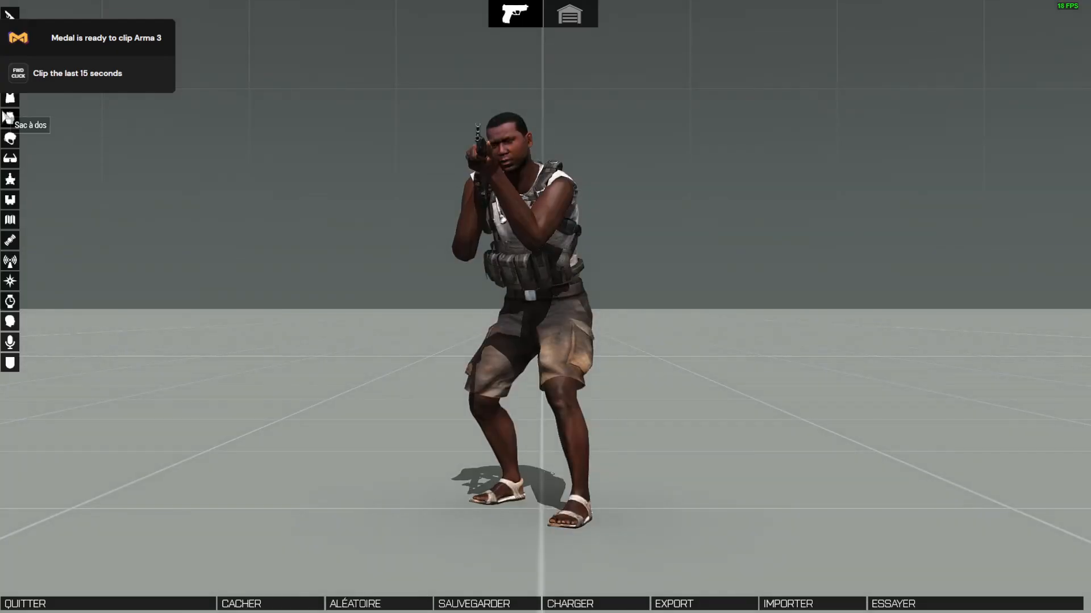
click(11, 144)
click(207, 46)
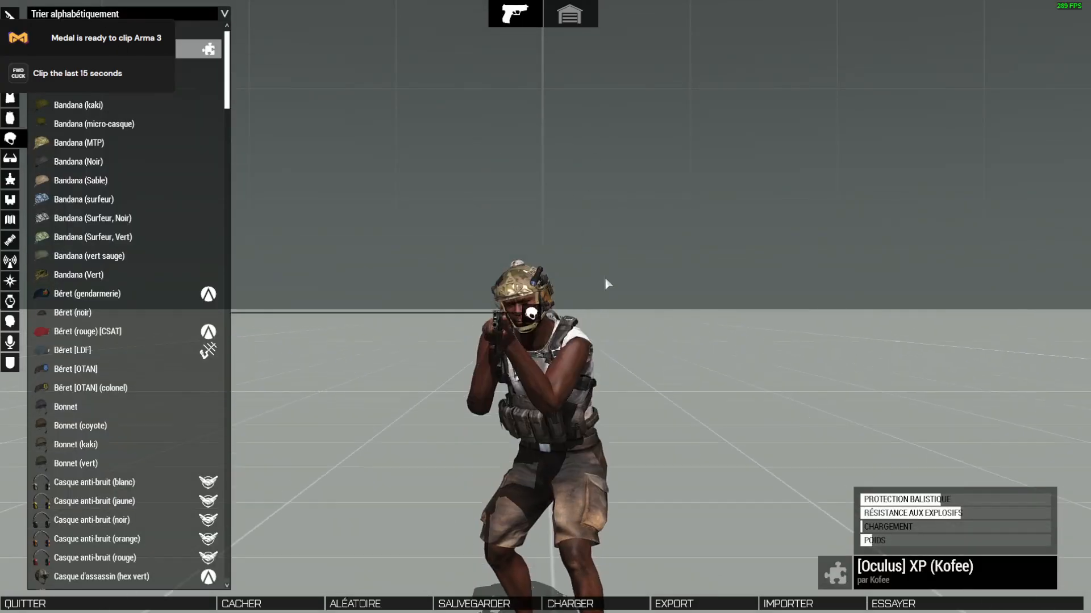
Step: Examine the equipped helmet's back and top patches from behind, the side and the front
scroll(594, 326, up, 7)
right_drag(594, 326, 398, 369)
drag(398, 369, 625, 437)
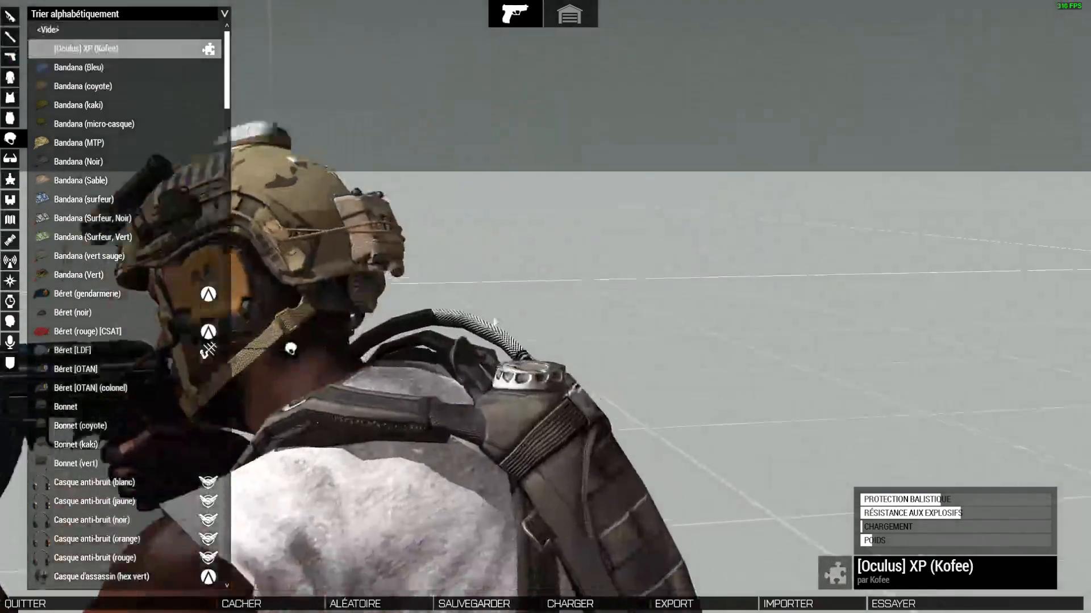
right_drag(625, 437, 392, 309)
scroll(392, 309, down, 3)
drag(392, 309, 595, 331)
right_drag(594, 332, 341, 333)
drag(340, 333, 407, 334)
scroll(407, 333, up, 3)
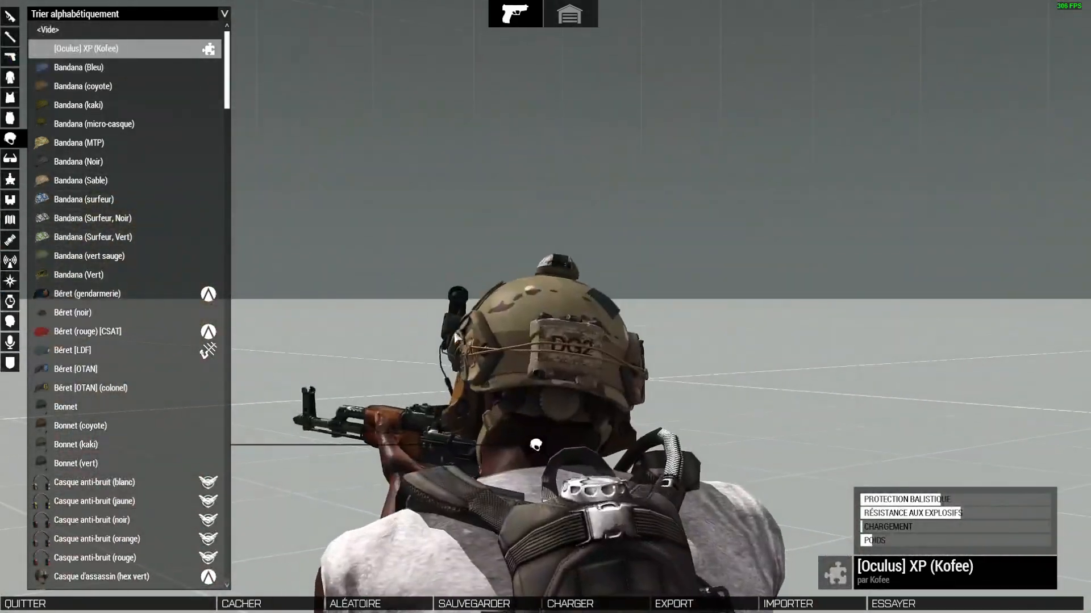
drag(676, 336, 630, 358)
right_drag(627, 355, 458, 333)
drag(458, 332, 593, 333)
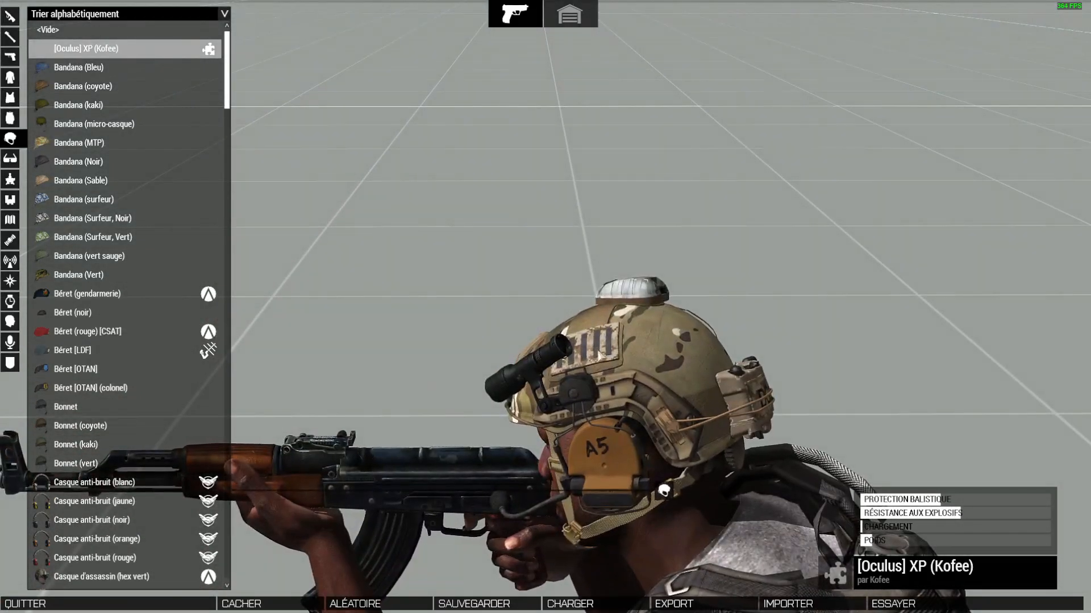
scroll(593, 333, up, 1)
right_drag(593, 333, 720, 251)
drag(720, 251, 700, 62)
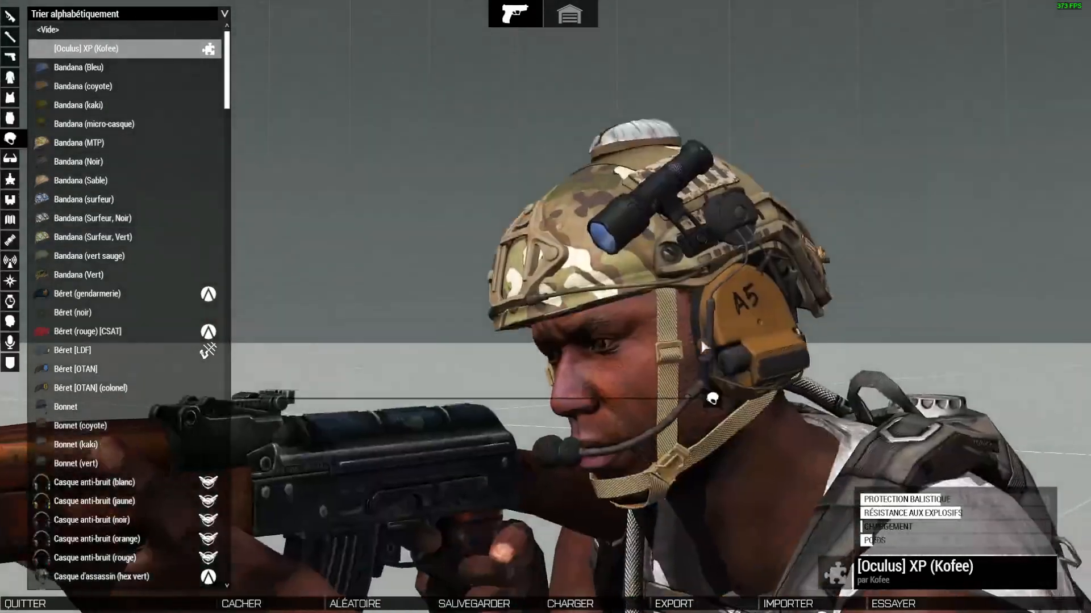
right_drag(699, 63, 750, 66)
Step: Return to config.cpp in Notepad++, review the Oculus_K_Helm1 class and its texture entries, and switch back to the helmet in Arma 3
key(alt+Tab)
double_click(787, 186)
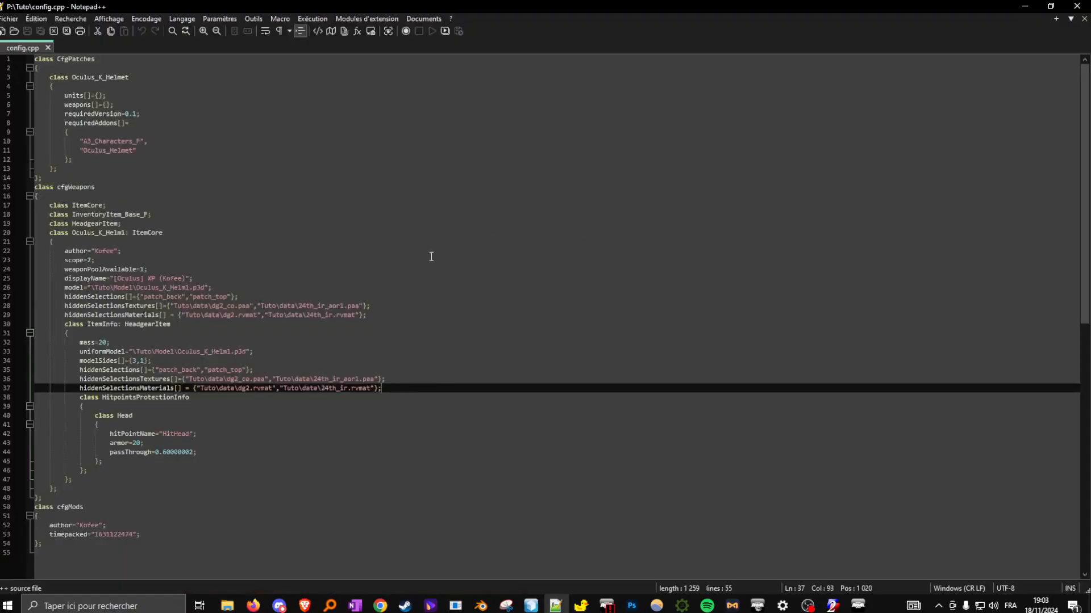
scroll(240, 320, down, 2)
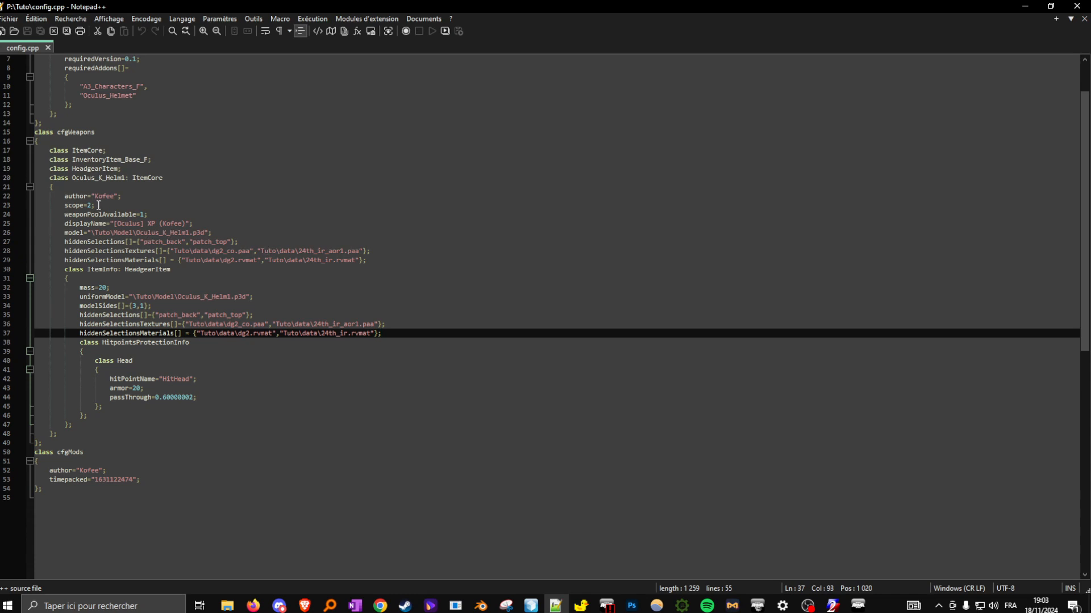
drag(93, 178, 114, 179)
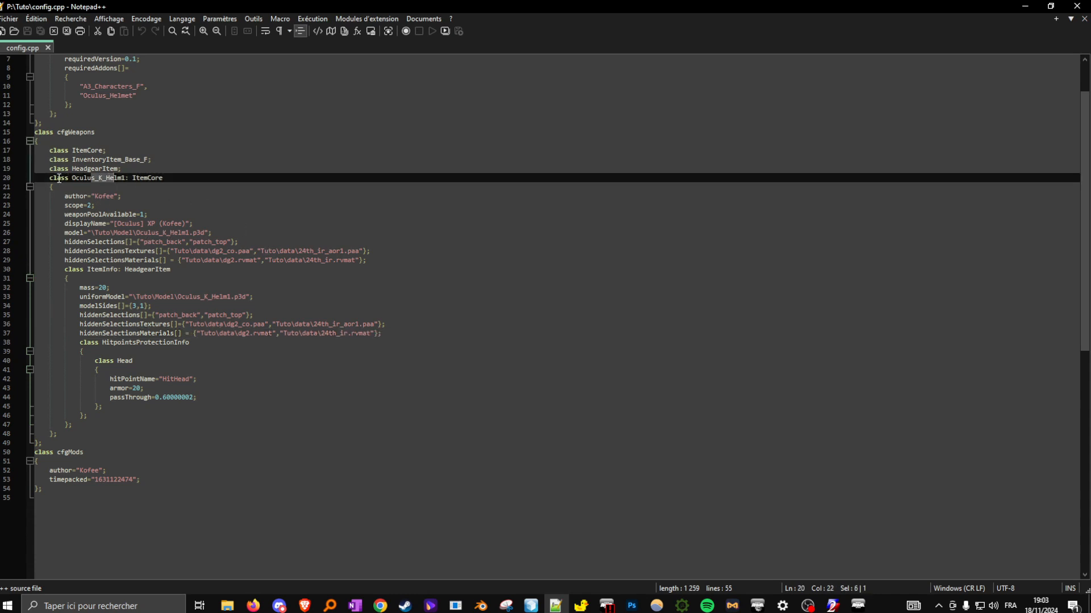
click(319, 251)
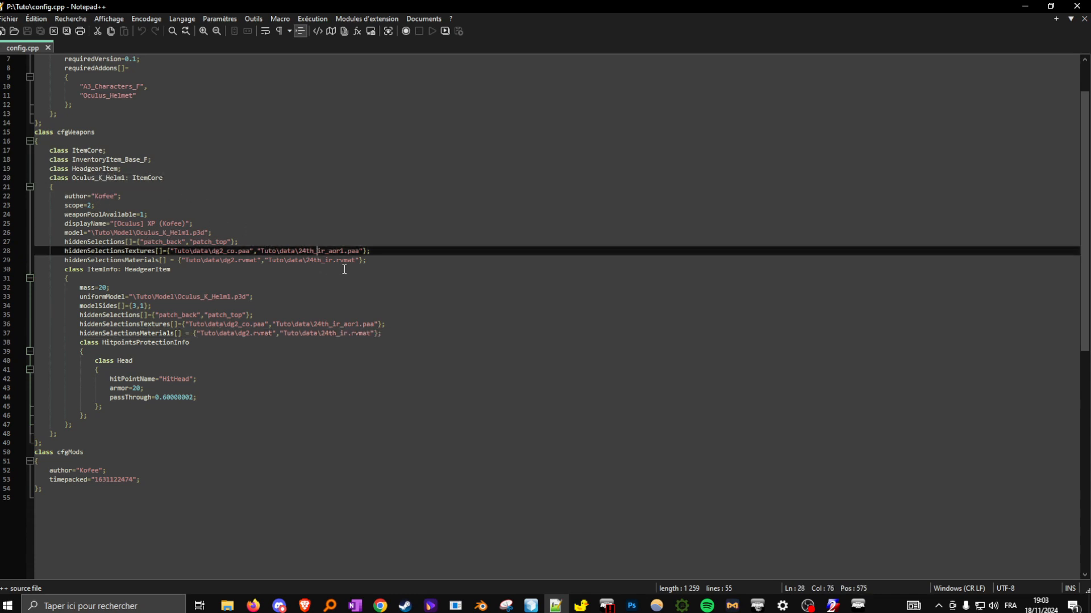
click(1025, 10)
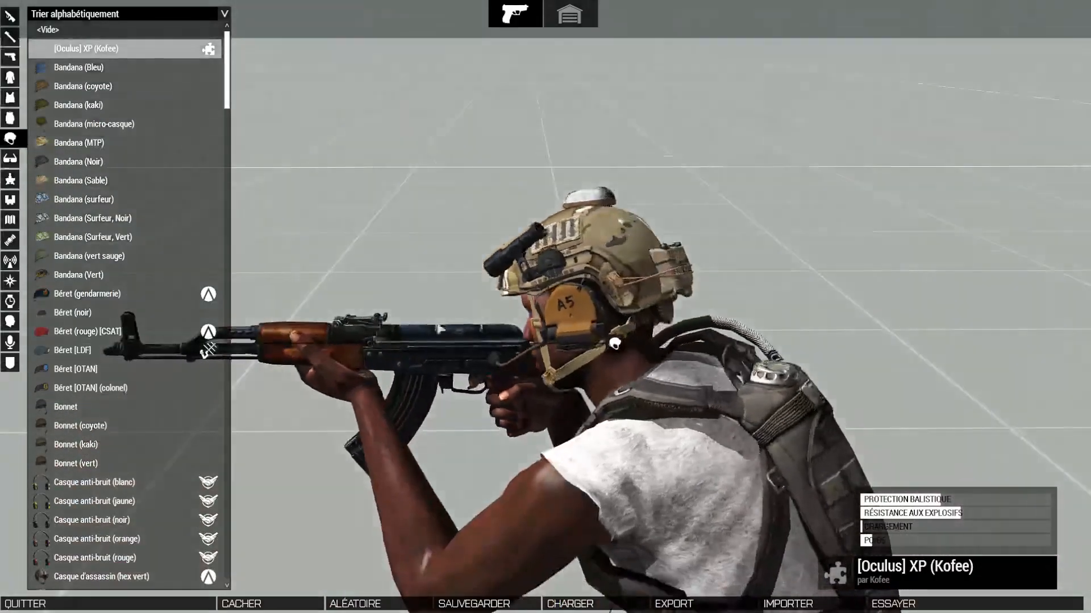
drag(439, 328, 472, 281)
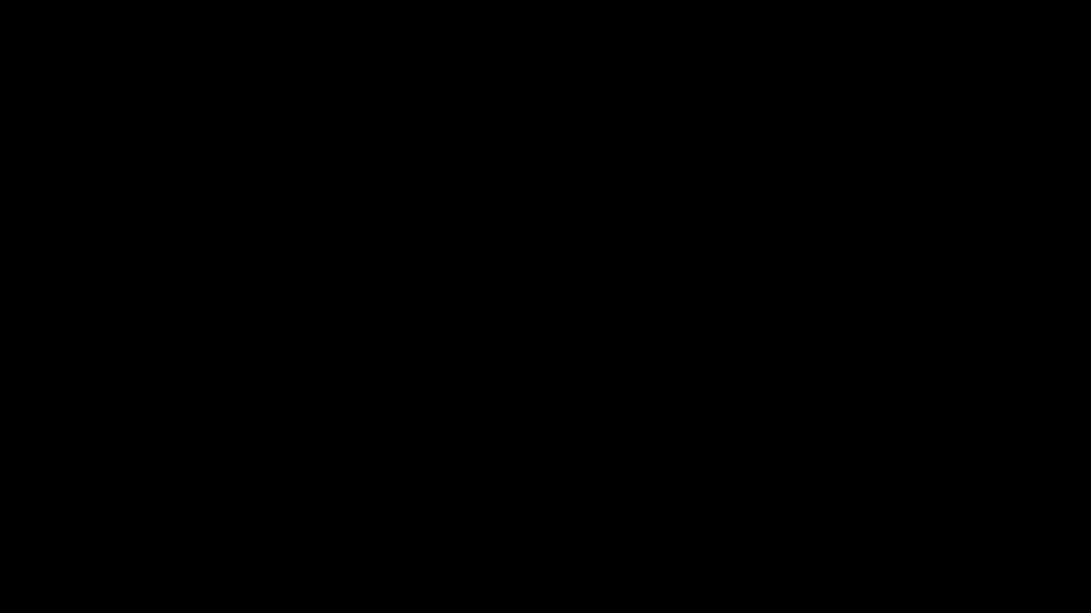